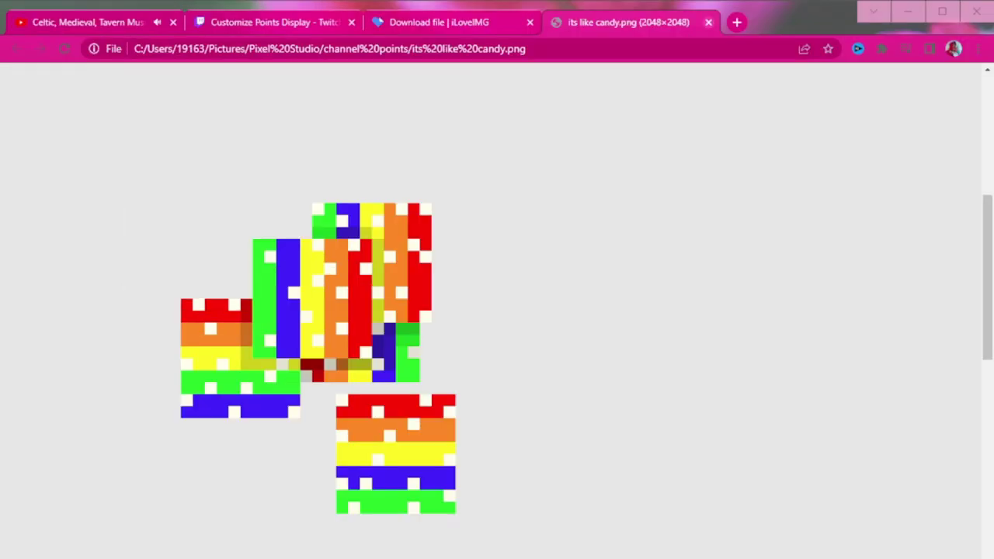
- Close the exported candy image preview and copy a 30x28 rectangular selection around the candy artwork in the pixel editor
left_click(708, 22)
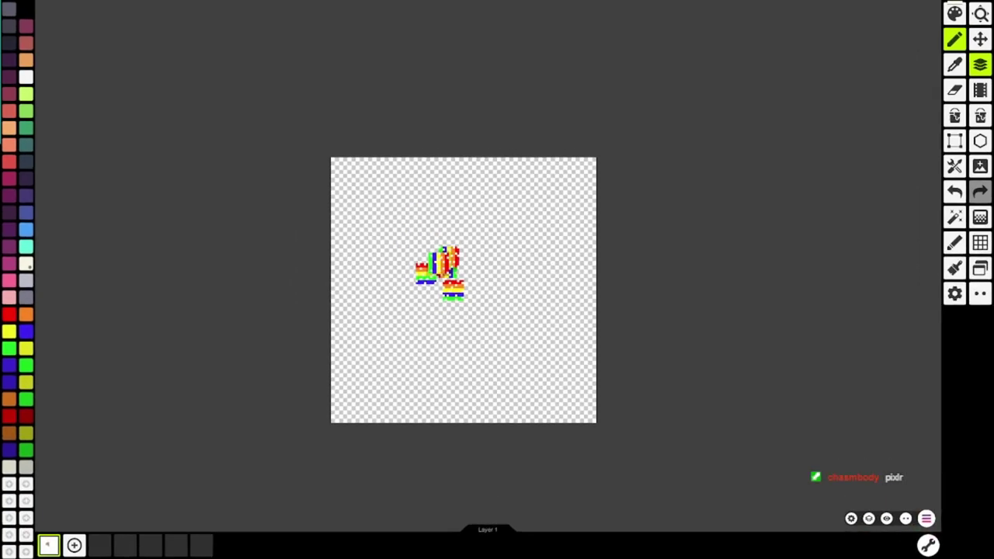
scroll(576, 192, "up", 3)
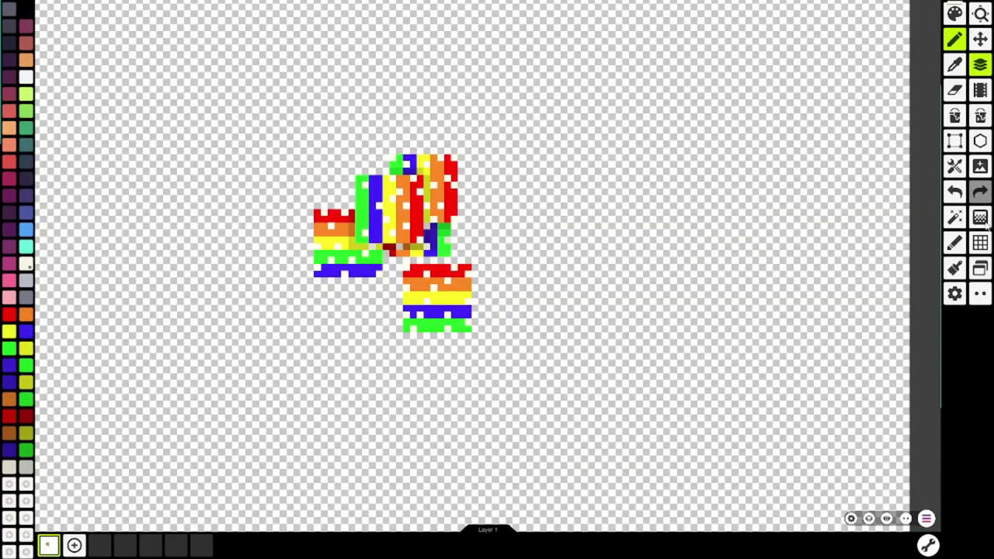
left_click(956, 142)
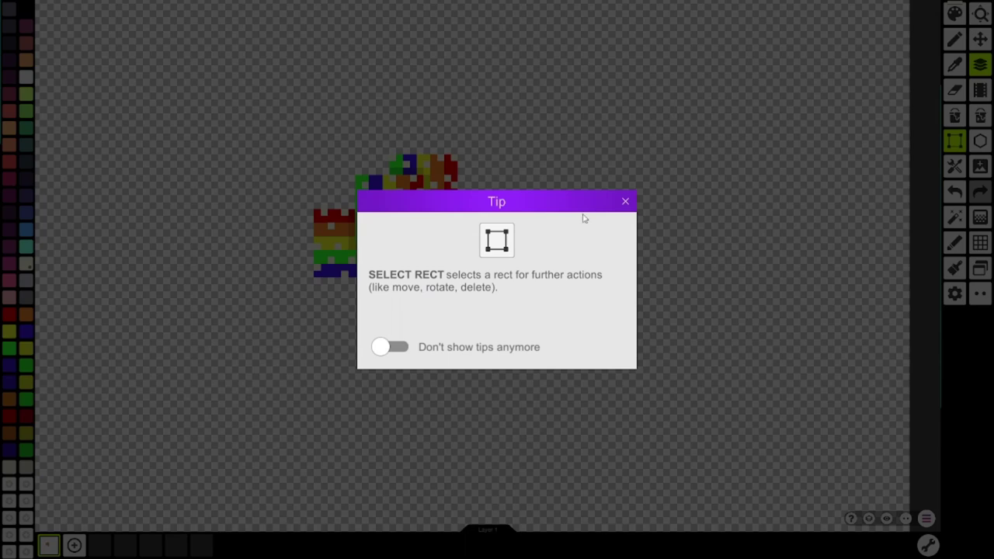
left_click(626, 203)
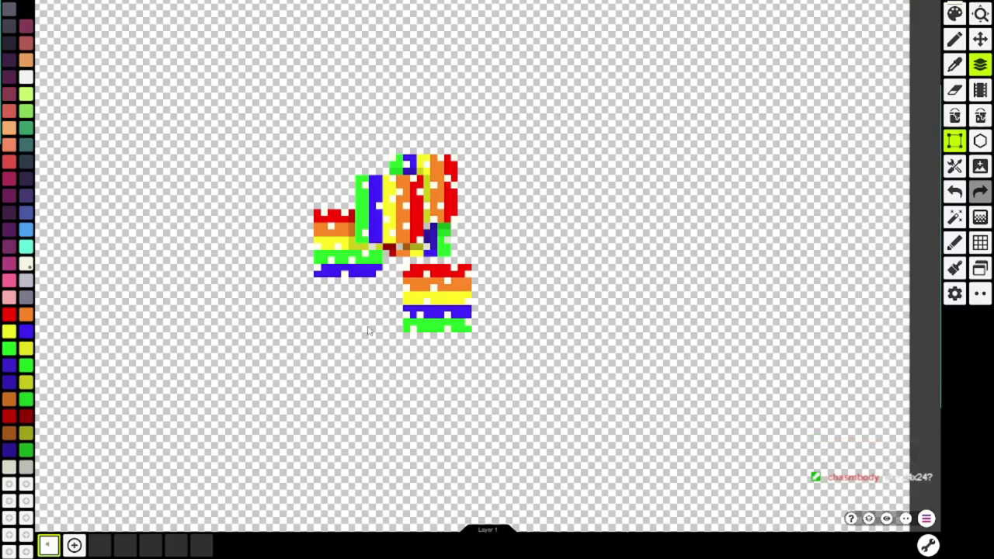
scroll(536, 160, "down", 4)
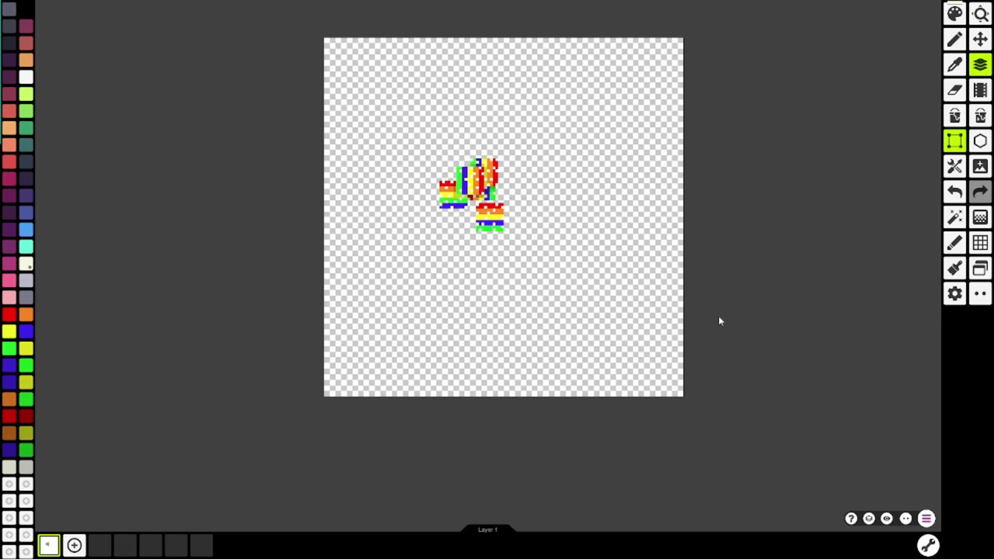
scroll(563, 132, "up", 3)
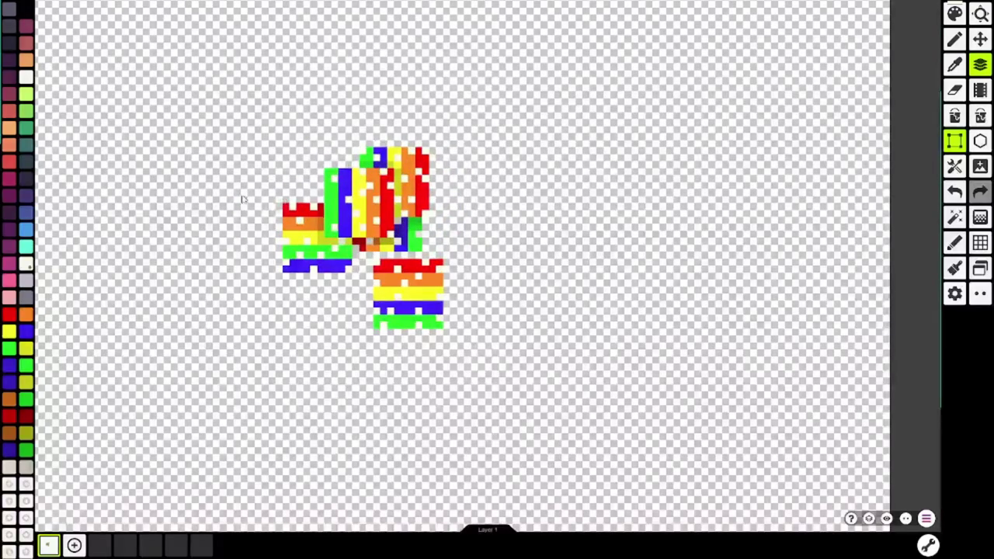
key("ctrl+a")
left_click(480, 501)
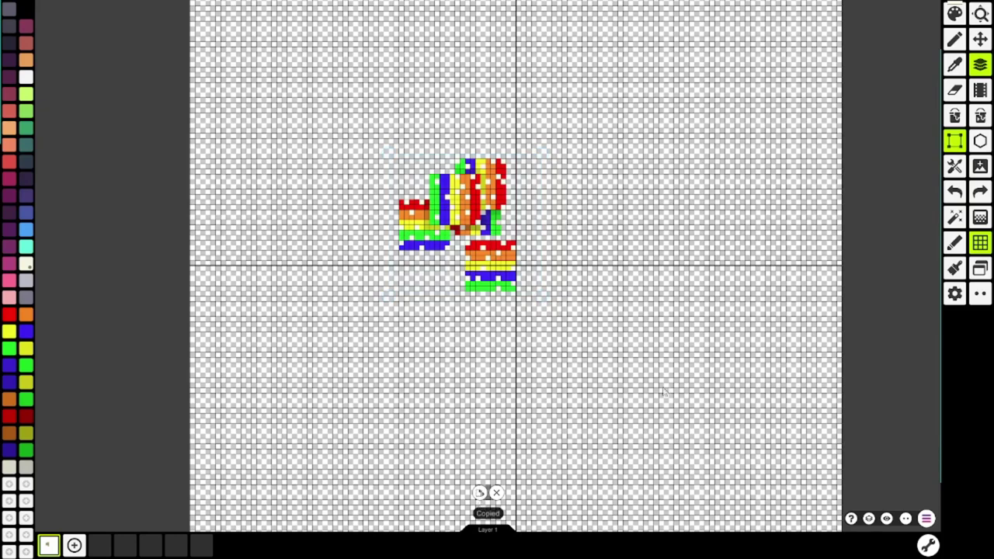
key("ctrl+v")
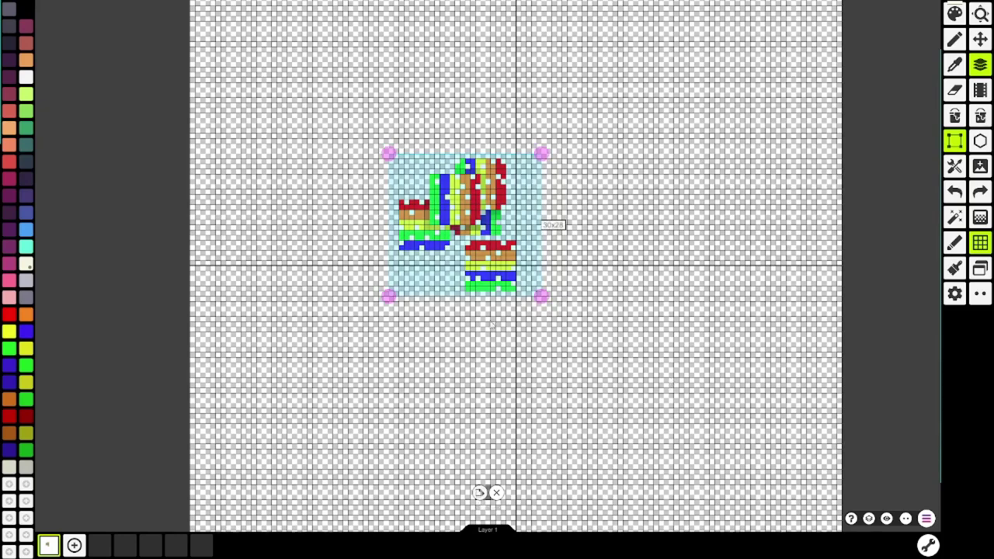
mouse_move(448, 241)
left_mouse_down()
mouse_move(626, 301)
mouse_move(636, 315)
left_mouse_up()
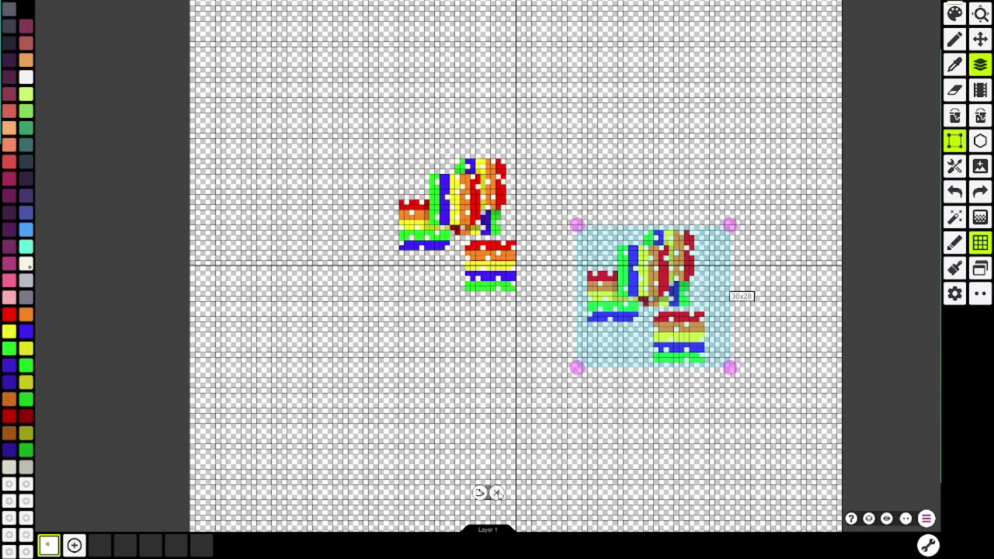
left_click(568, 463)
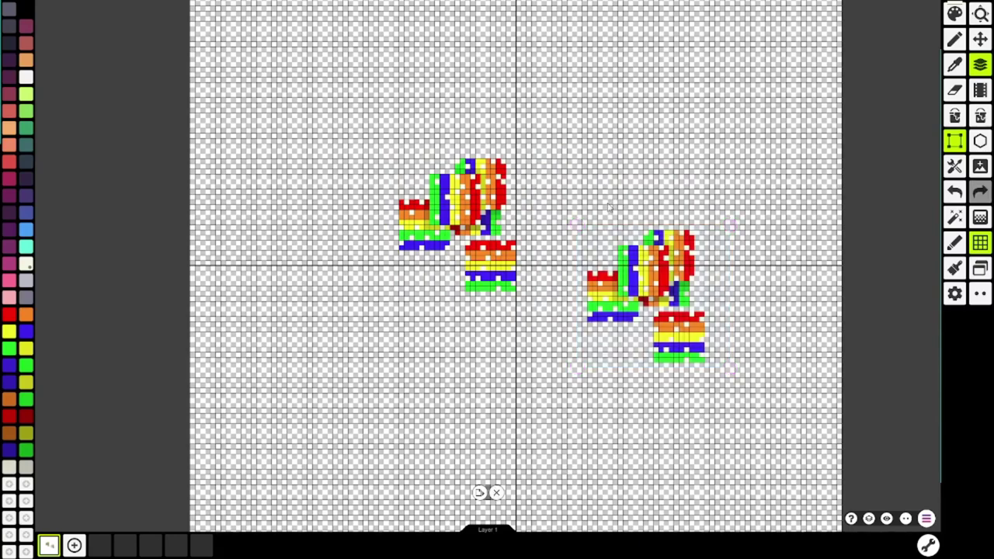
left_click_drag(593, 220, 644, 364)
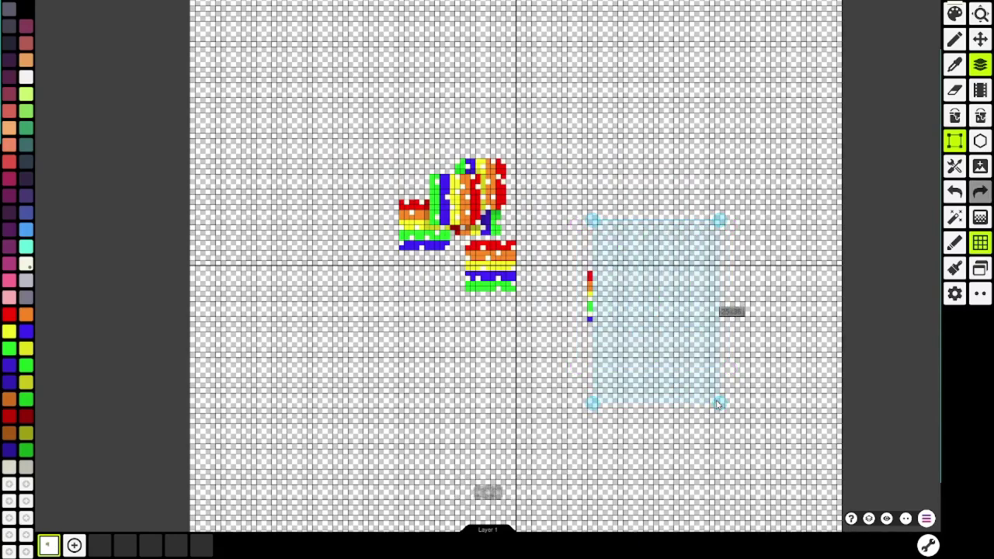
left_click_drag(556, 266, 613, 352)
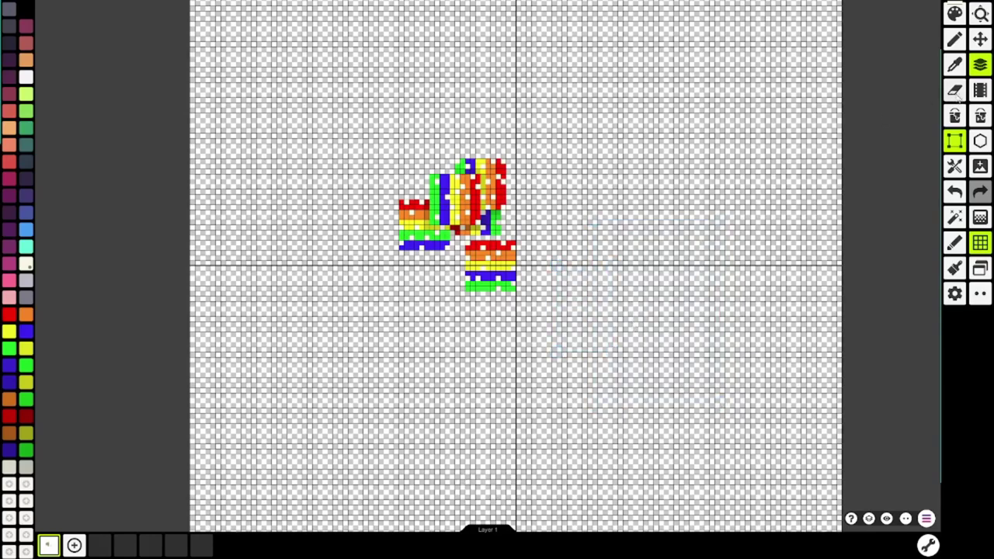
- Create a new 32 x 32 px project named candy 2 with a transparent background
key("ctrl+n")
left_click(478, 311)
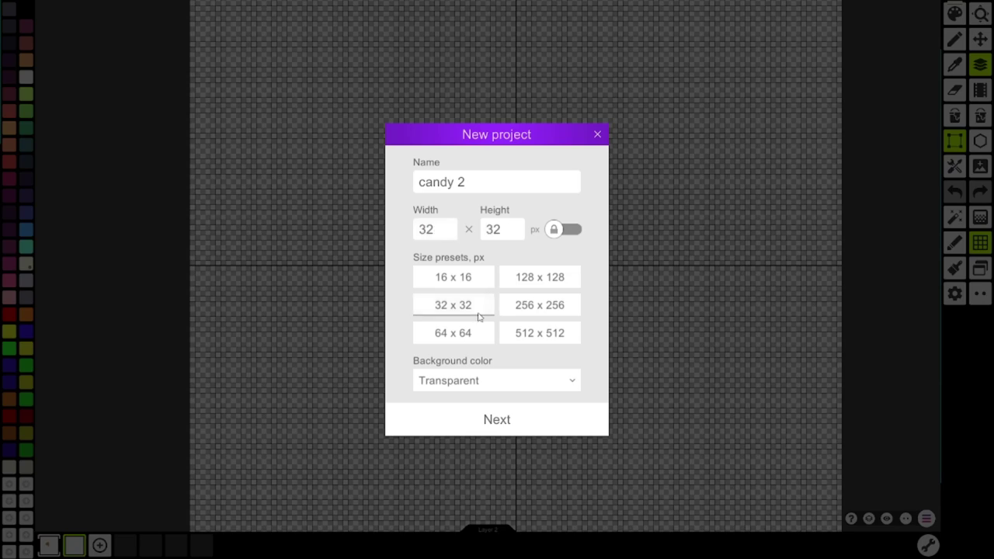
left_click(521, 417)
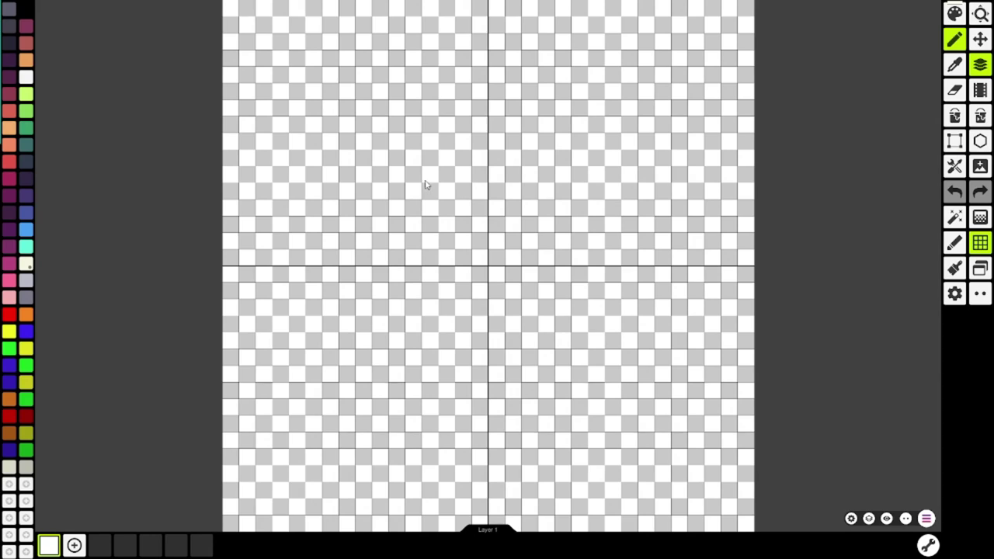
- Paste the copied candy artwork onto the empty canvas and save the image as candy 3.png in the channel points folder
left_click(425, 185)
key("ctrl+z")
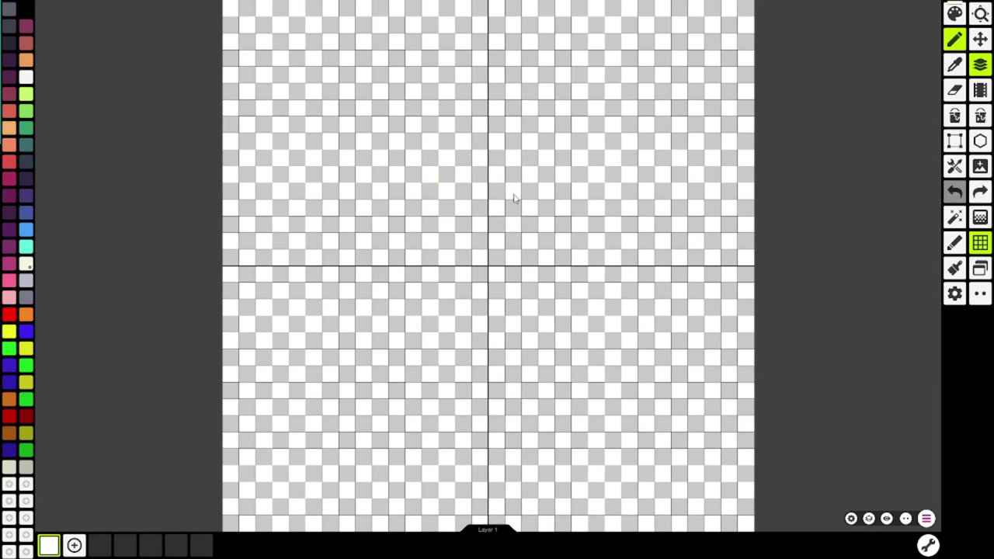
key("ctrl+v")
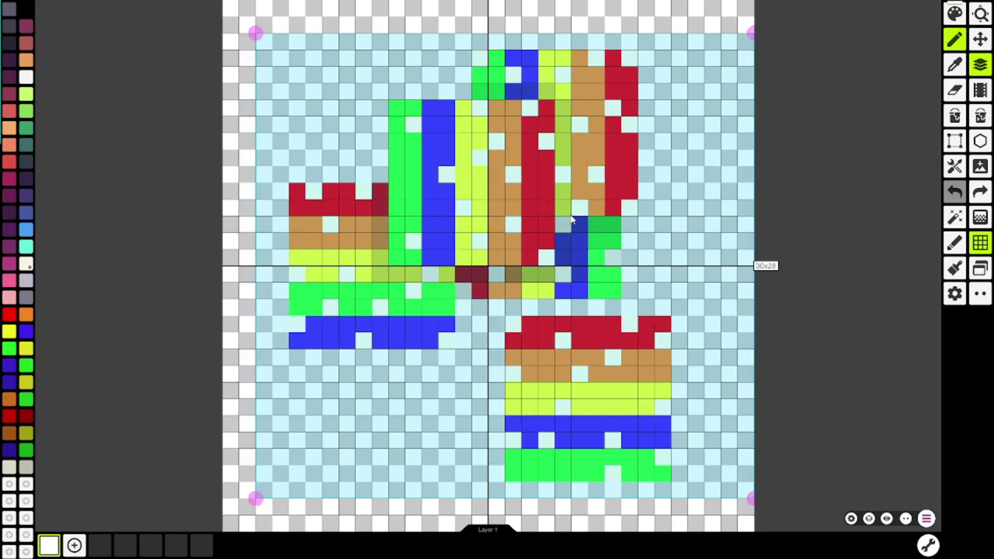
key("ctrl+s")
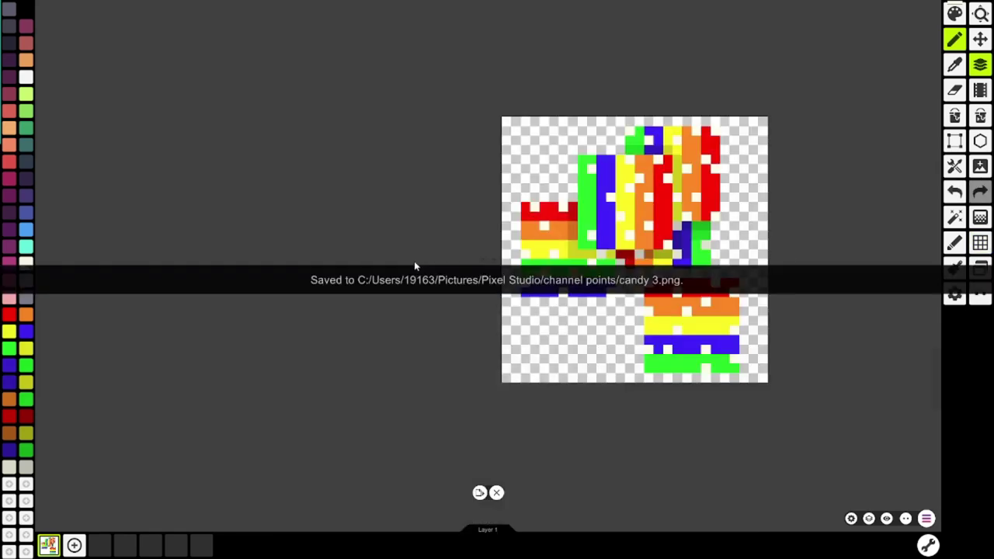
- Create a new 64 x 64 px project named helmet with a transparent background
left_click(925, 518)
left_click(435, 206)
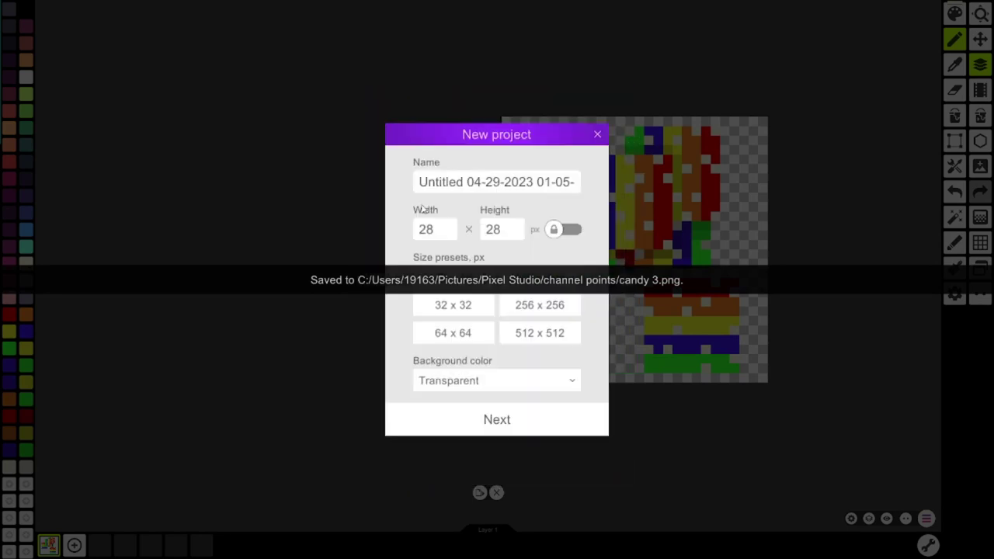
left_click(480, 185)
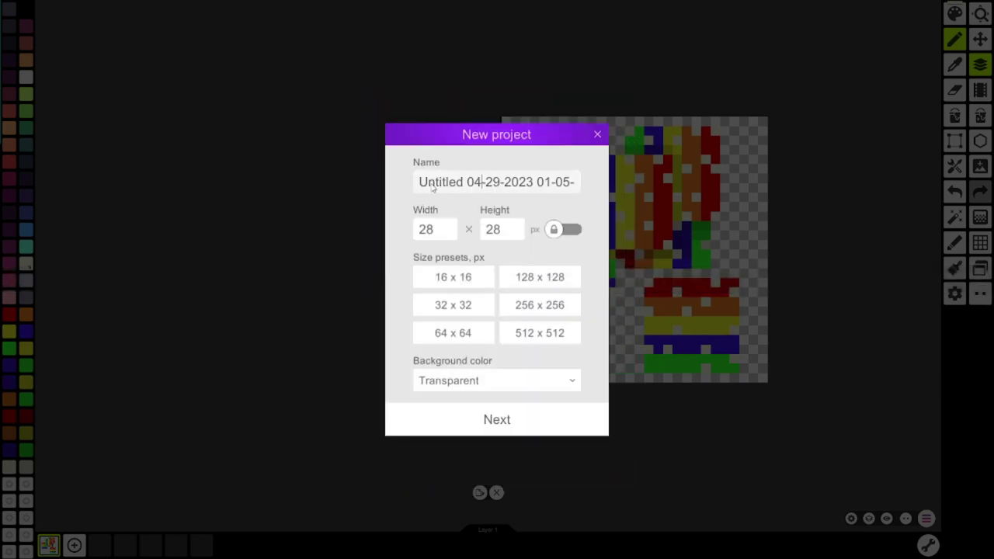
left_click_drag(420, 187, 630, 188)
type("helmet")
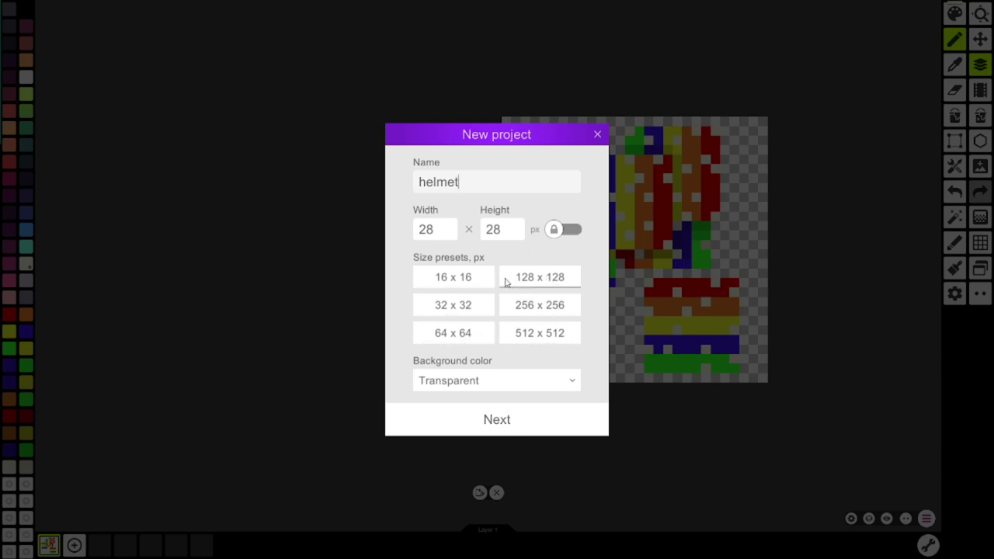
left_click(464, 337)
left_click(550, 391)
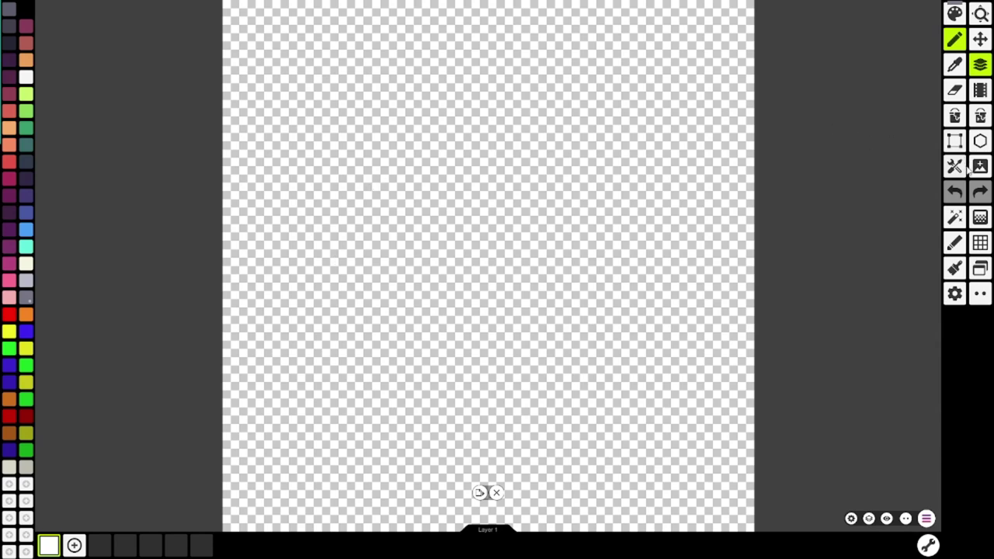
- Draw a closed grey triangular outline with a wide curved base, and add a rounded dome line over its peak
mouse_move(450, 81)
left_mouse_down()
mouse_move(545, 122)
mouse_move(602, 197)
left_mouse_up()
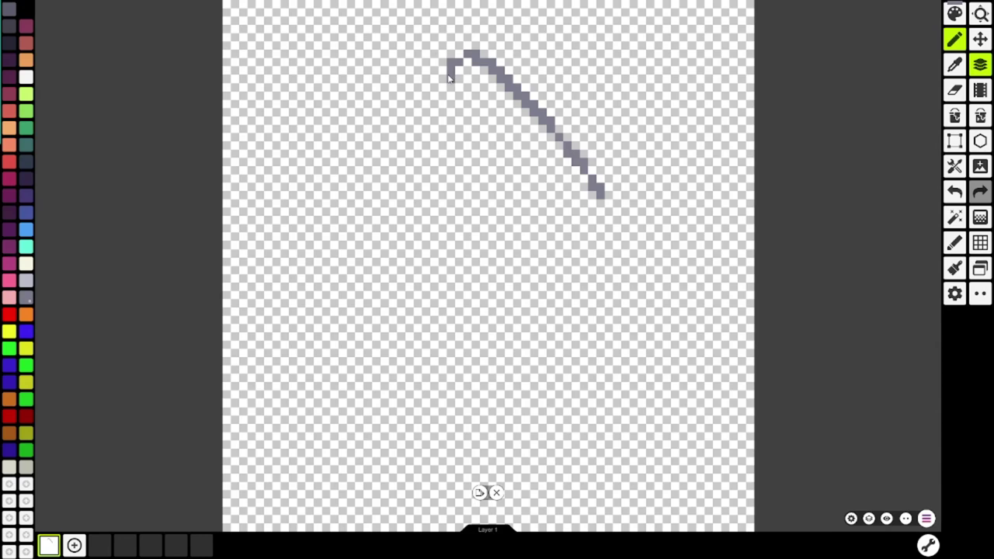
left_click_drag(449, 76, 336, 195)
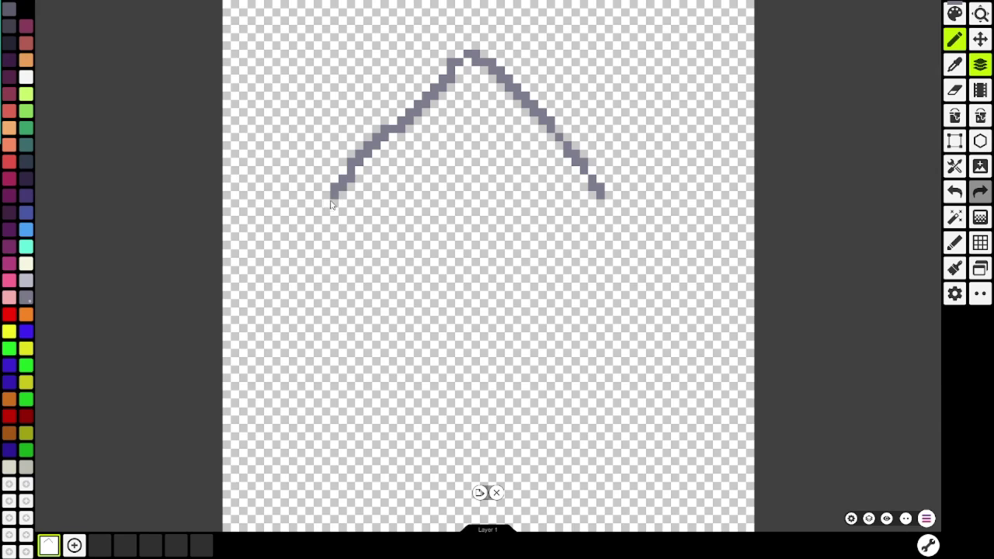
left_click(330, 203)
mouse_move(329, 204)
left_mouse_down()
mouse_move(309, 246)
mouse_move(329, 286)
mouse_move(405, 304)
mouse_move(524, 302)
mouse_move(572, 315)
mouse_move(636, 276)
mouse_move(652, 249)
mouse_move(646, 222)
mouse_move(604, 194)
left_mouse_up()
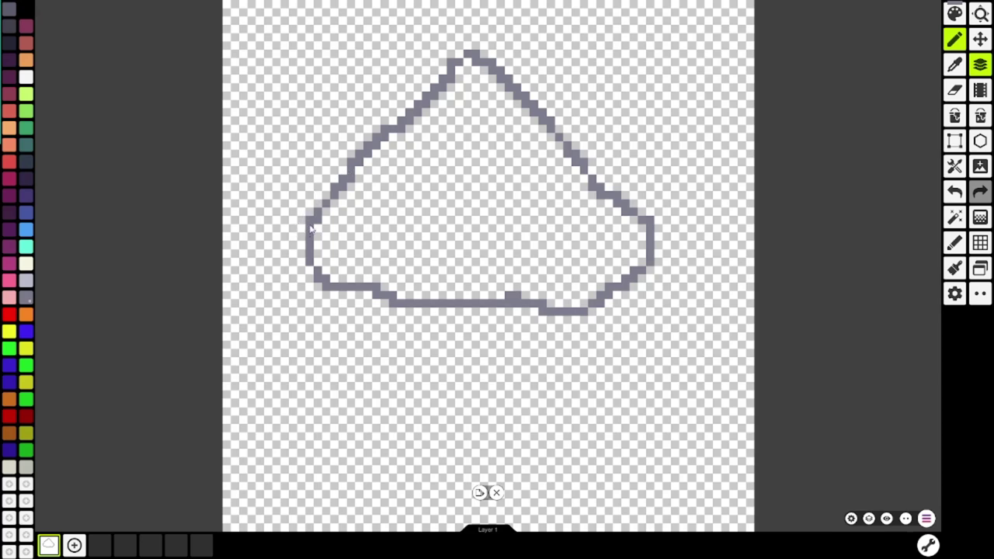
mouse_move(310, 233)
left_mouse_down()
mouse_move(331, 149)
mouse_move(382, 78)
mouse_move(429, 41)
mouse_move(495, 28)
mouse_move(549, 45)
mouse_move(583, 71)
mouse_move(645, 221)
left_mouse_up()
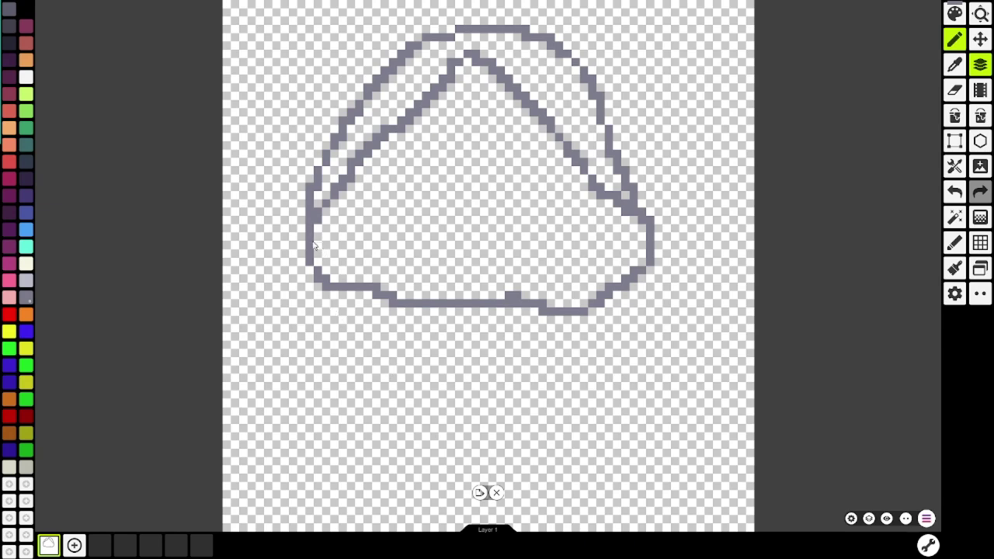
- Draw a wavy grey rim beneath the helmet shape, with jagged strands hanging from its left side and middle
left_click_drag(312, 239, 284, 309)
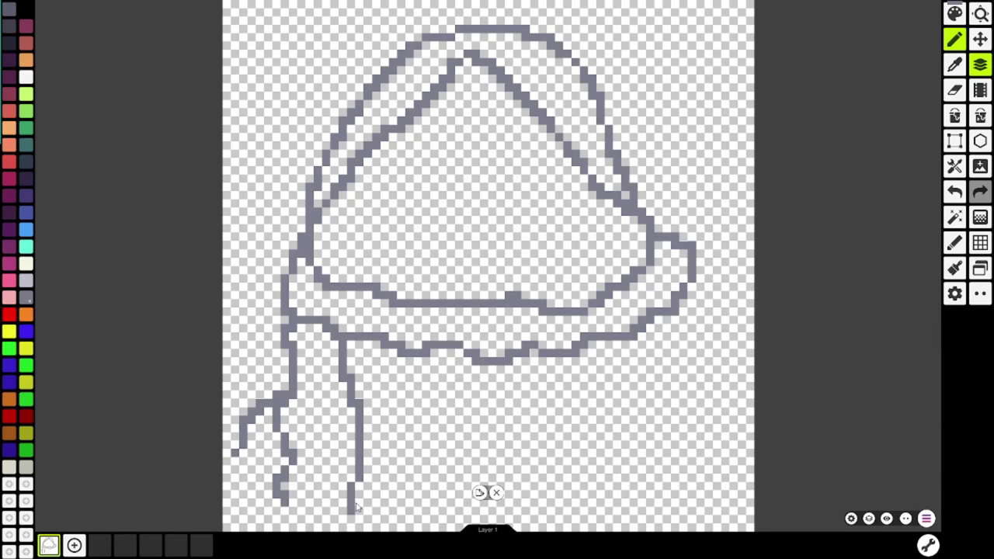
left_click_drag(400, 351, 318, 483)
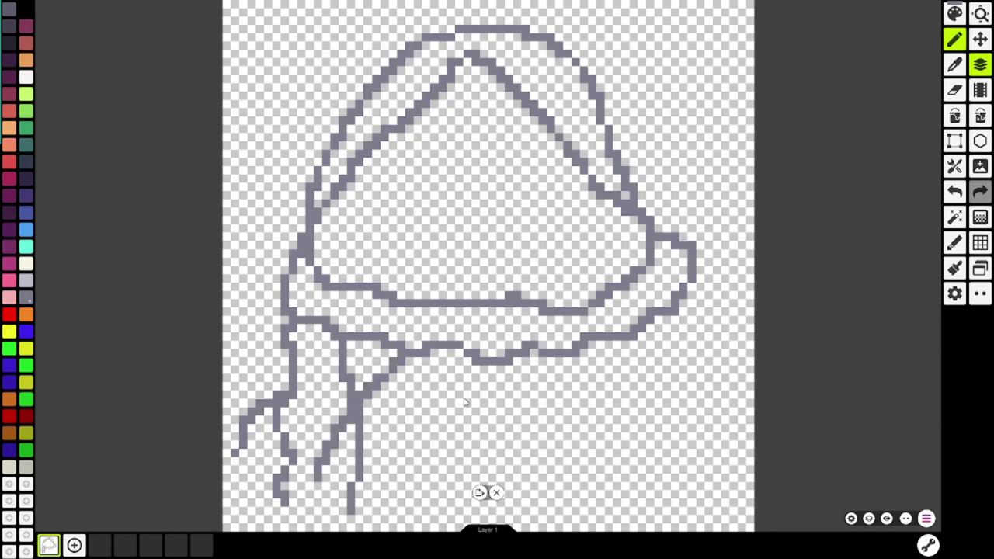
mouse_move(455, 353)
left_mouse_down()
mouse_move(446, 425)
mouse_move(422, 457)
mouse_move(419, 503)
left_mouse_up()
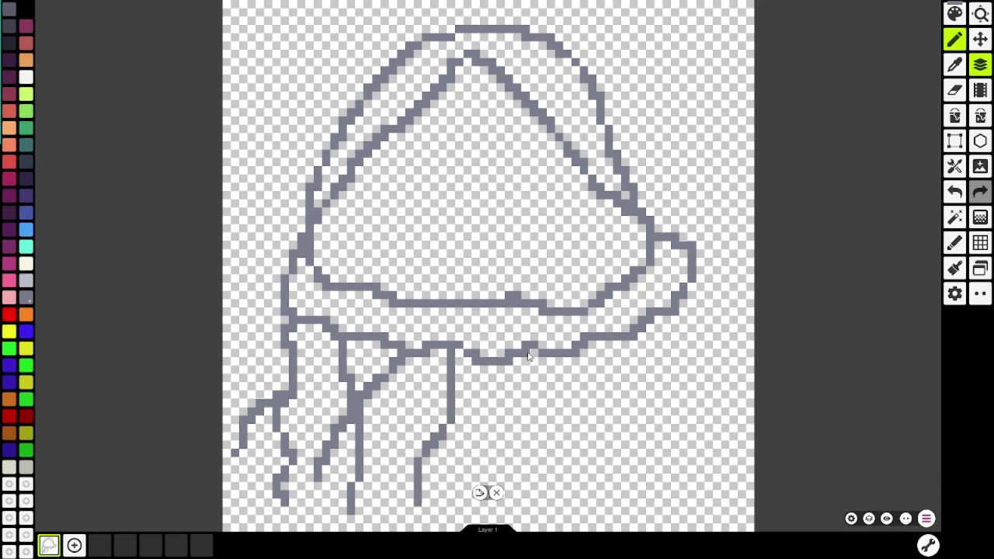
mouse_move(531, 354)
left_mouse_down()
mouse_move(536, 458)
mouse_move(522, 487)
mouse_move(480, 511)
left_mouse_up()
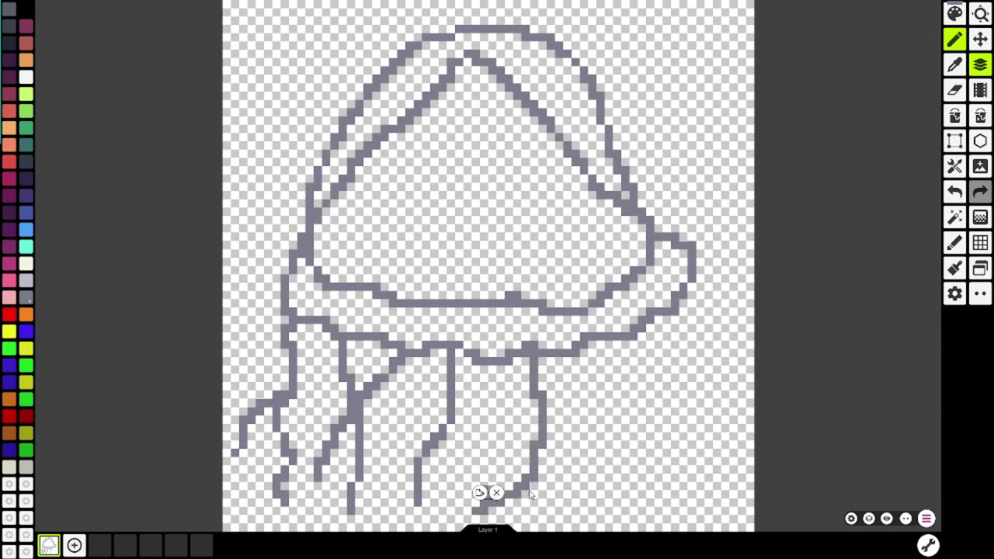
- Draw four grey strands sweeping outward from the right half of the rim, redrawing the uppermost one closer to its neighbour's start
mouse_move(536, 354)
left_mouse_down()
mouse_move(598, 458)
mouse_move(633, 491)
mouse_move(653, 479)
left_mouse_up()
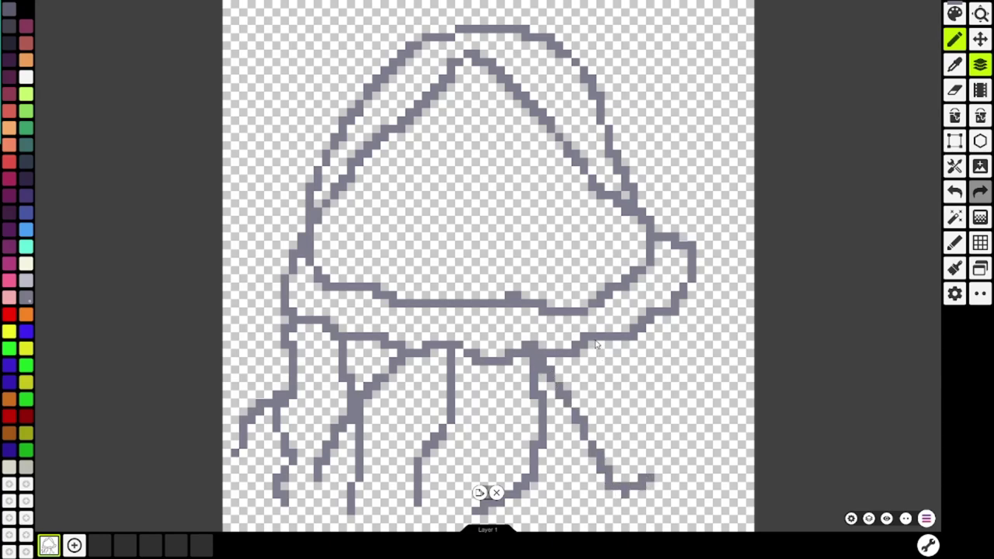
mouse_move(596, 344)
left_mouse_down()
mouse_move(653, 467)
mouse_move(684, 486)
mouse_move(726, 478)
left_mouse_up()
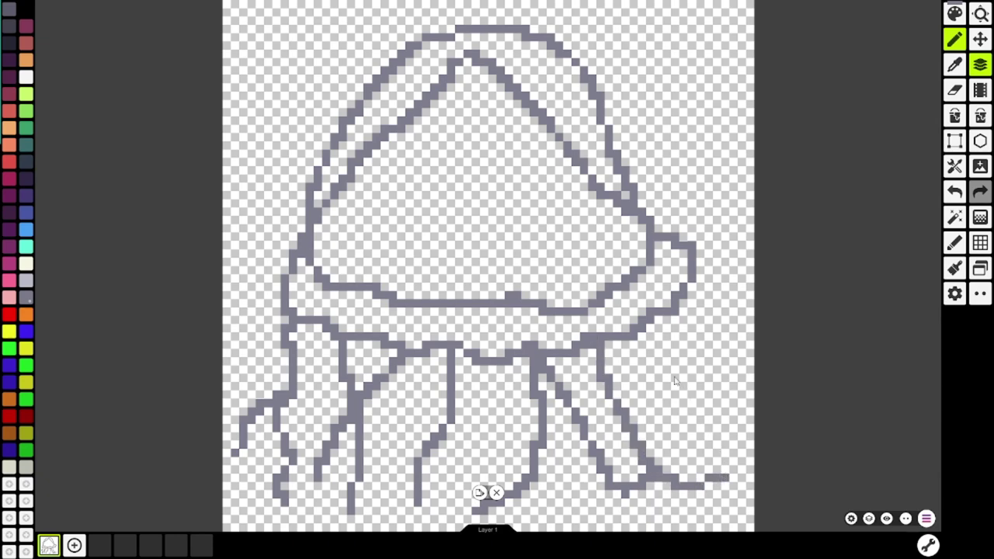
mouse_move(639, 348)
left_mouse_down()
mouse_move(680, 415)
mouse_move(744, 439)
mouse_move(724, 426)
left_mouse_up()
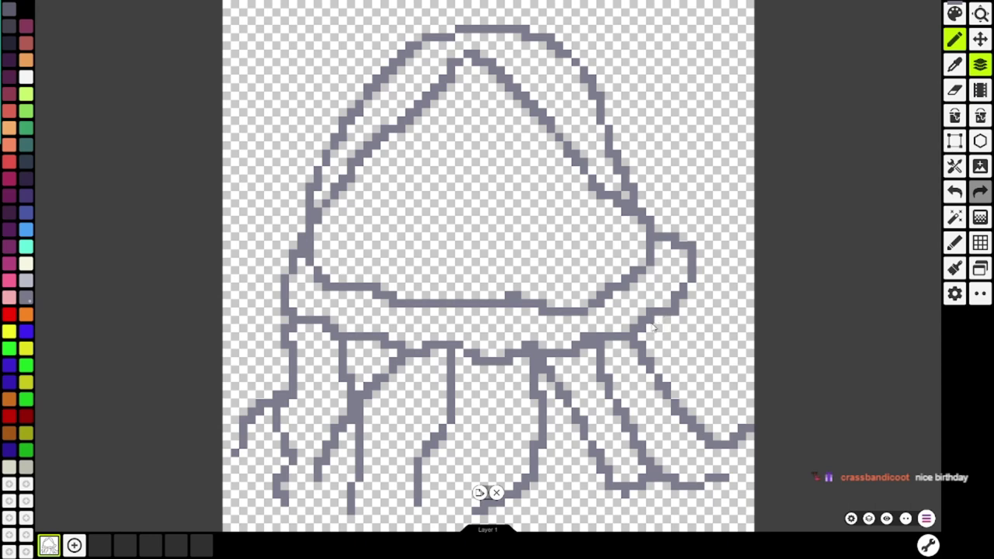
mouse_move(652, 328)
left_mouse_down()
mouse_move(687, 376)
mouse_move(736, 392)
left_mouse_up()
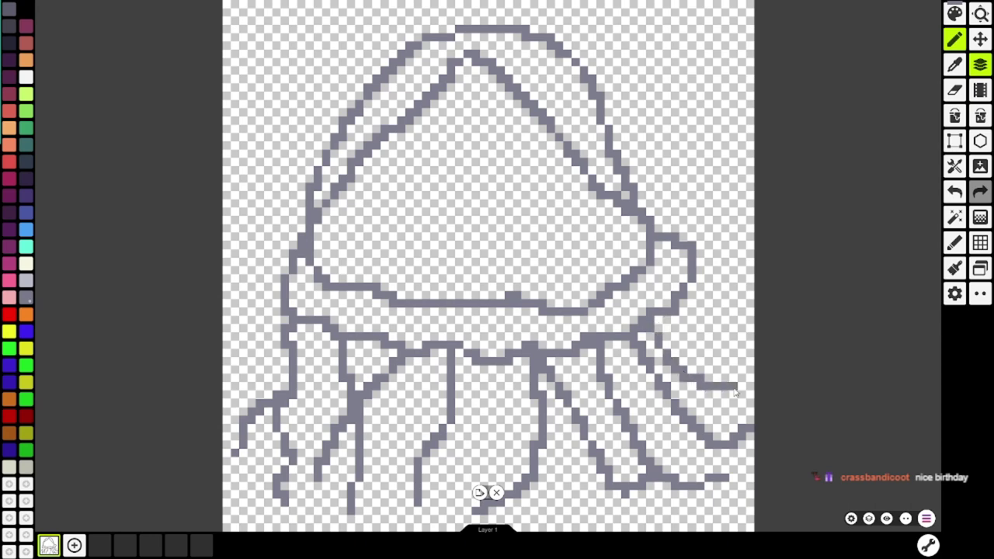
left_click(955, 191)
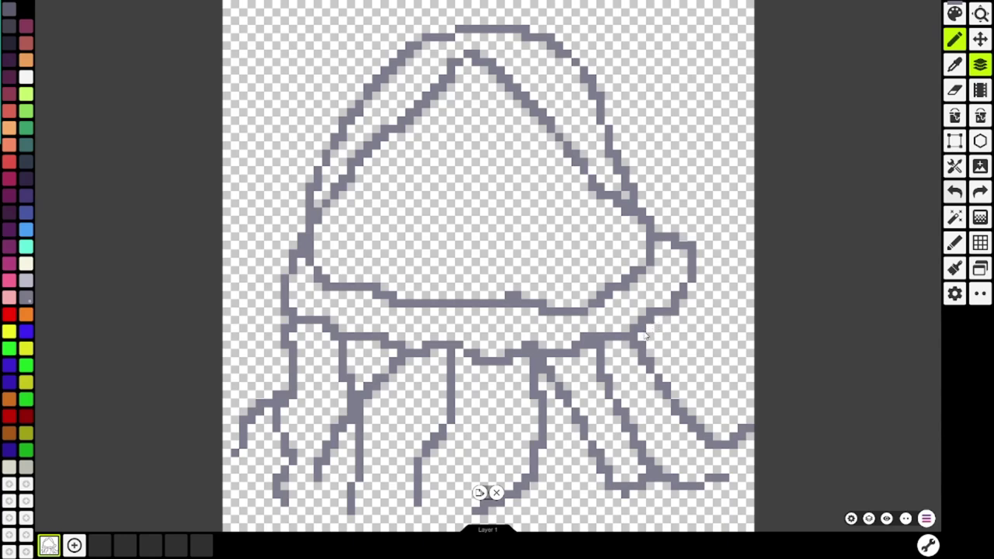
mouse_move(641, 336)
left_mouse_down()
mouse_move(674, 365)
mouse_move(753, 383)
left_mouse_up()
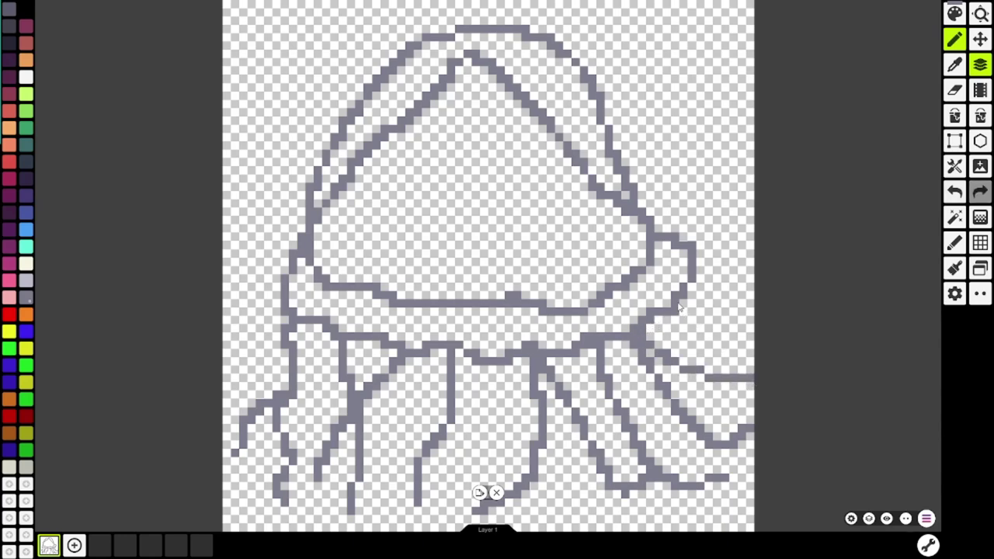
- Draw two short grey strands slanting downward and outward from the right end of the rim
left_click_drag(678, 310, 735, 347)
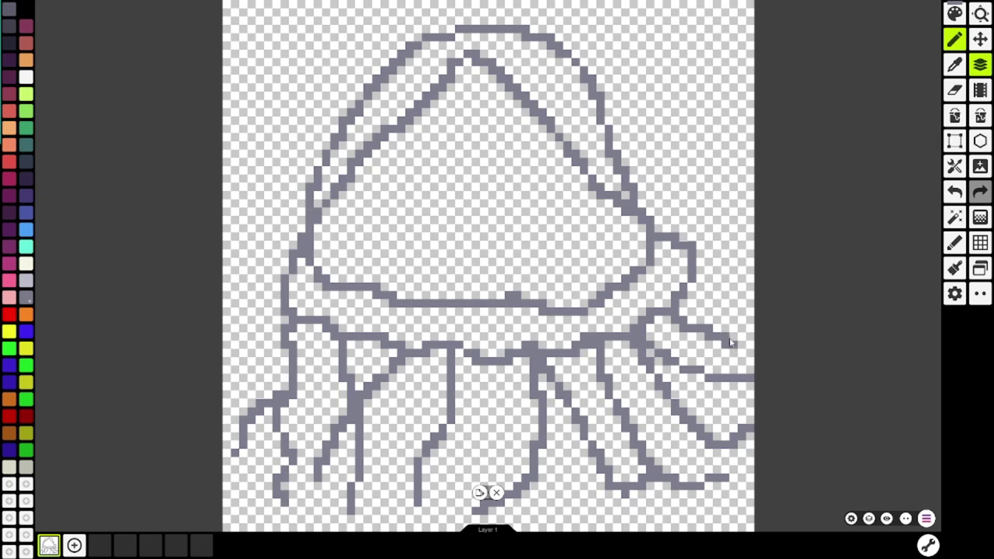
left_click_drag(692, 291, 720, 307)
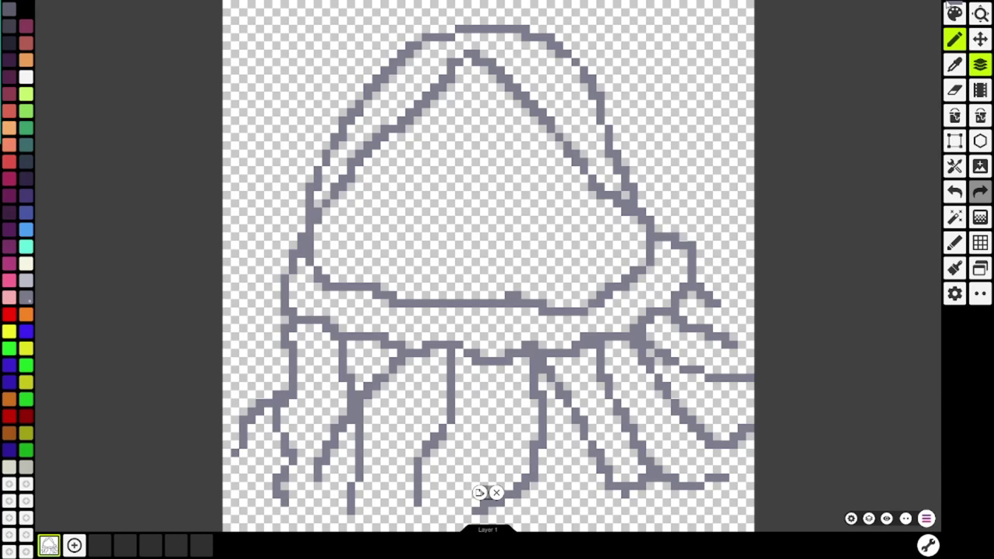
- Trace a closed dark red outline just inside the grey triangle, following both slopes and the curved base
scroll(764, 51, "down", 2)
scroll(764, 52, "up", 2)
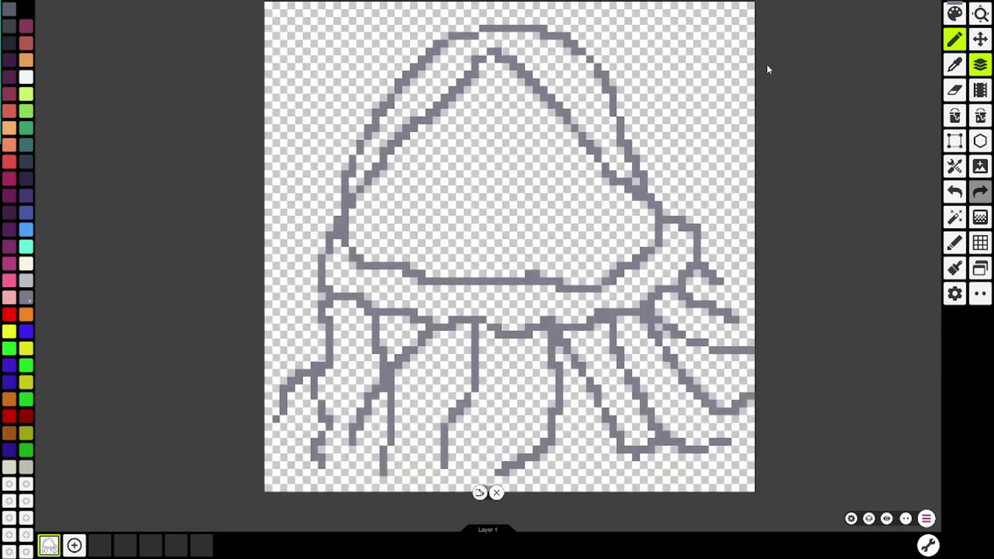
scroll(763, 114, "down", 1)
left_click(25, 416)
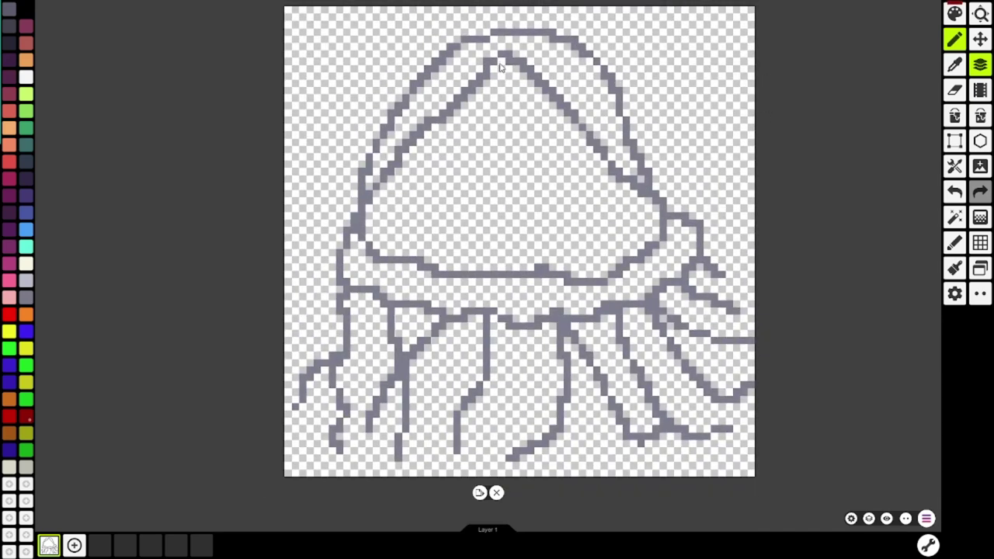
mouse_move(501, 63)
left_mouse_down()
mouse_move(477, 105)
mouse_move(363, 227)
left_mouse_up()
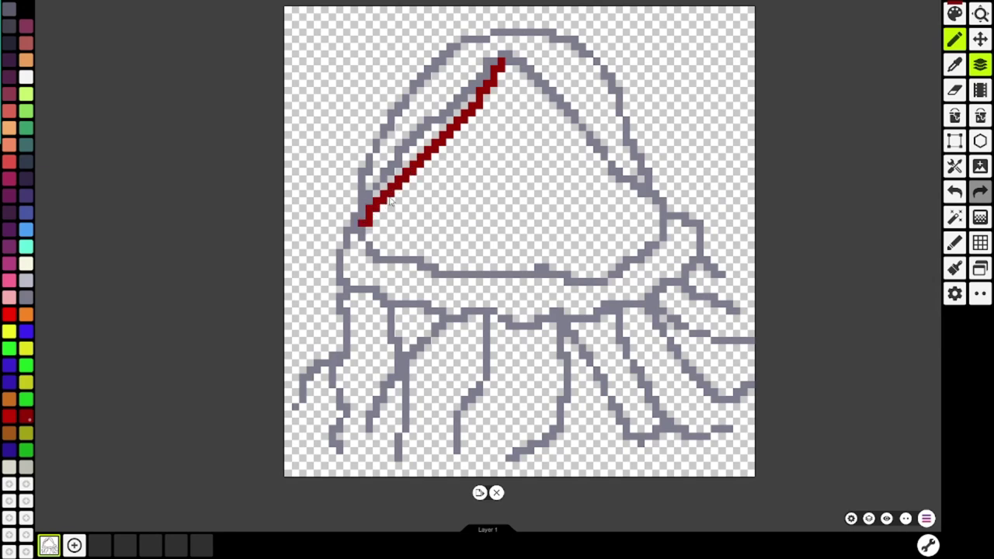
left_click(508, 64)
left_click_drag(509, 68, 657, 218)
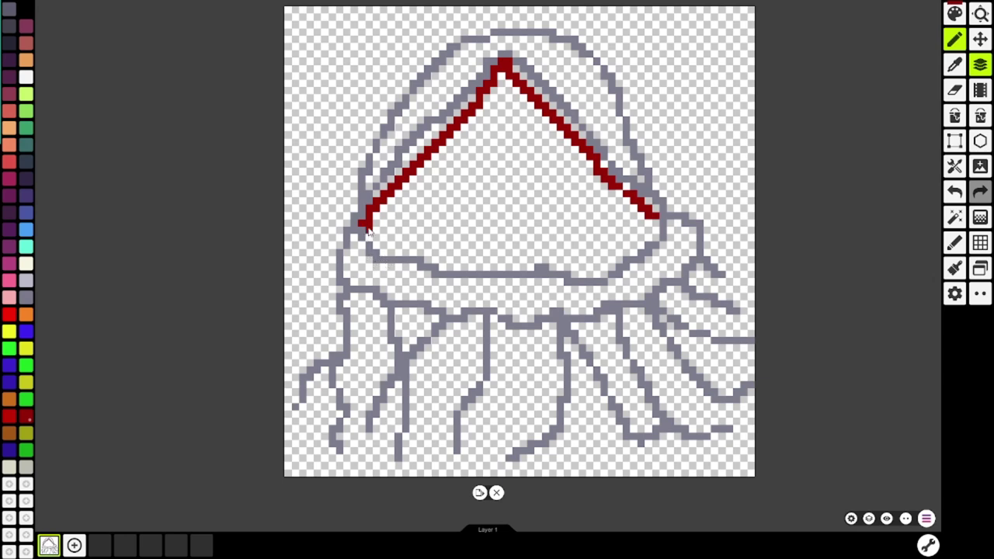
mouse_move(368, 226)
left_mouse_down()
mouse_move(379, 246)
mouse_move(414, 256)
mouse_move(535, 268)
mouse_move(525, 266)
mouse_move(629, 254)
mouse_move(657, 222)
mouse_move(634, 245)
left_mouse_up()
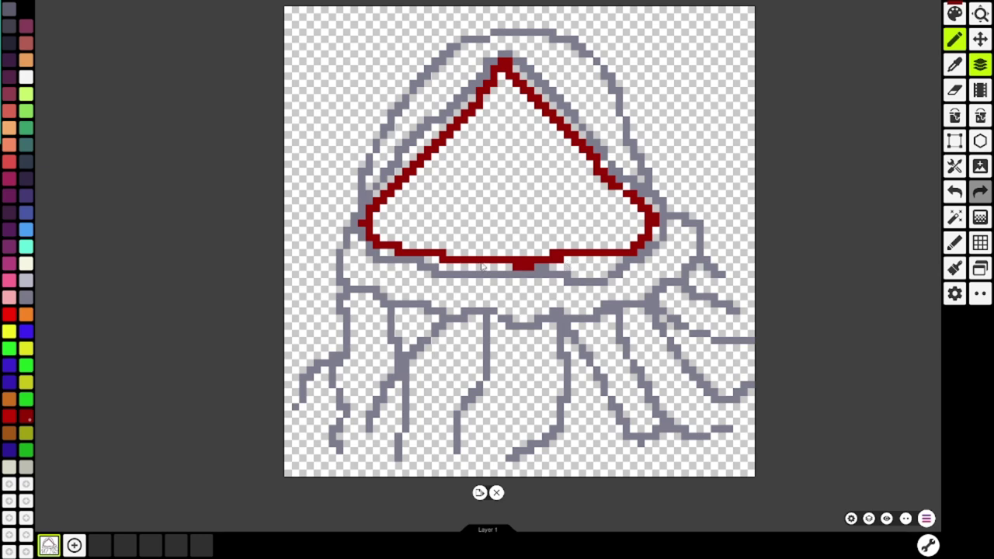
- Thicken the bottom edge of the triangle with dark red into a solid band down to the grey base line
mouse_move(380, 257)
left_mouse_down()
mouse_move(549, 276)
mouse_move(538, 270)
mouse_move(628, 262)
left_mouse_up()
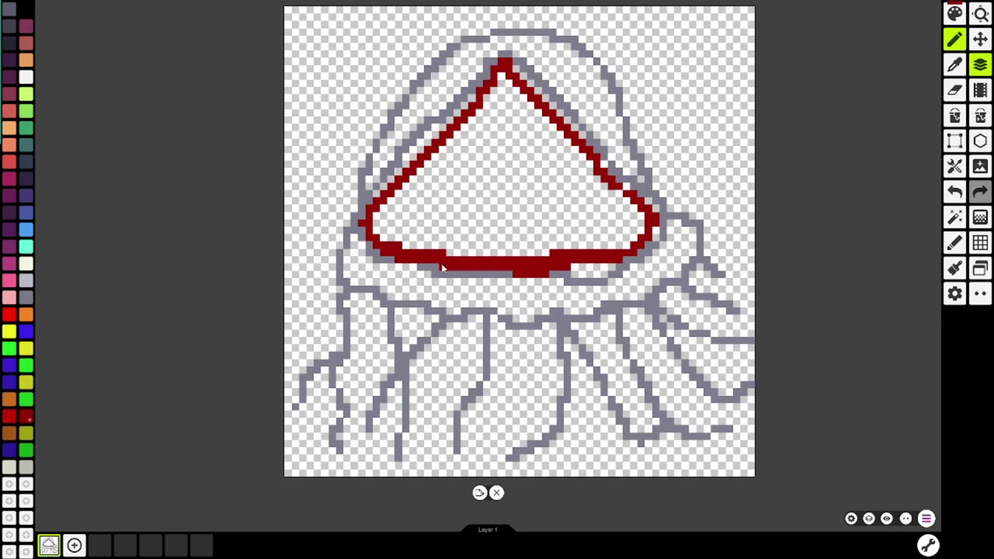
mouse_move(433, 266)
left_mouse_down()
mouse_move(401, 264)
mouse_move(514, 273)
mouse_move(463, 274)
left_mouse_up()
left_click_drag(451, 272, 548, 277)
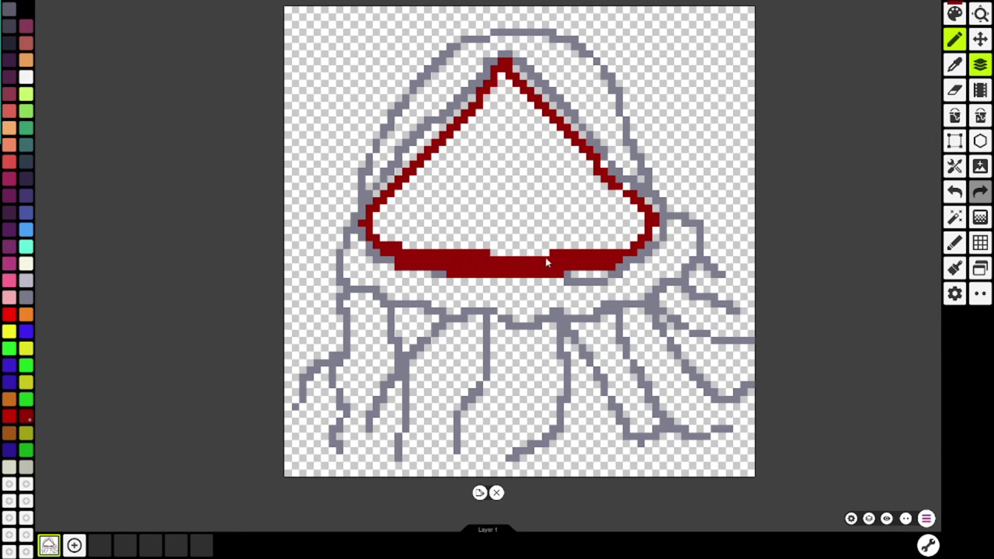
left_click_drag(497, 247, 502, 248)
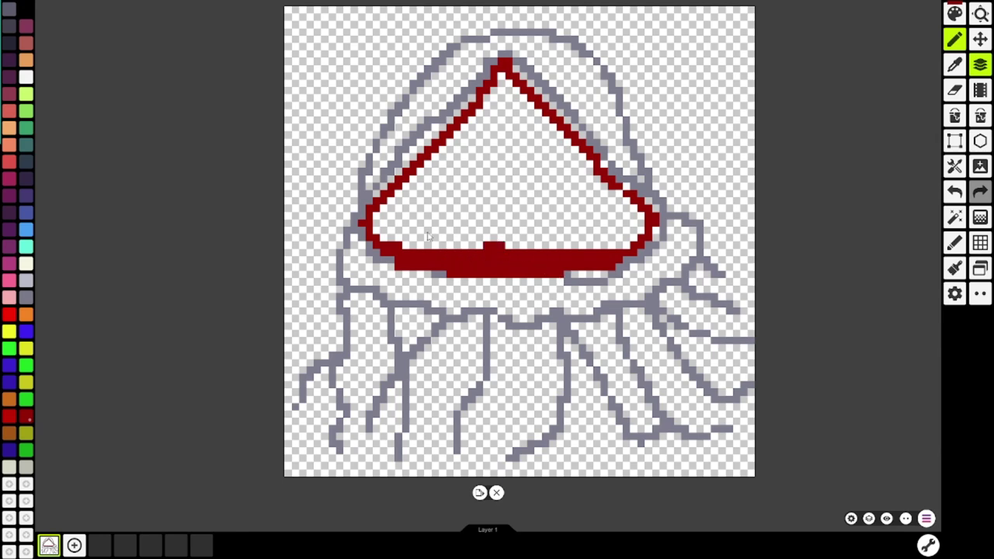
- Fill most of the triangle's lower part with dark red, and draw a dark red vertical divider from the thickened peak down to it
mouse_move(390, 233)
left_mouse_down()
mouse_move(396, 239)
mouse_move(384, 240)
mouse_move(477, 250)
left_mouse_up()
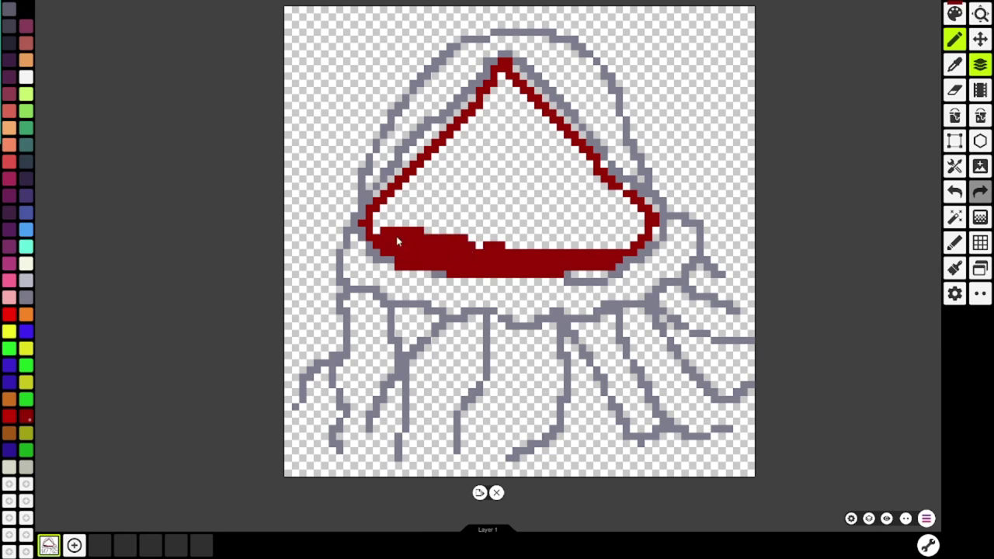
mouse_move(396, 240)
left_mouse_down()
mouse_move(473, 224)
mouse_move(483, 249)
mouse_move(464, 228)
mouse_move(389, 226)
mouse_move(499, 216)
mouse_move(507, 231)
mouse_move(487, 243)
mouse_move(503, 224)
left_mouse_up()
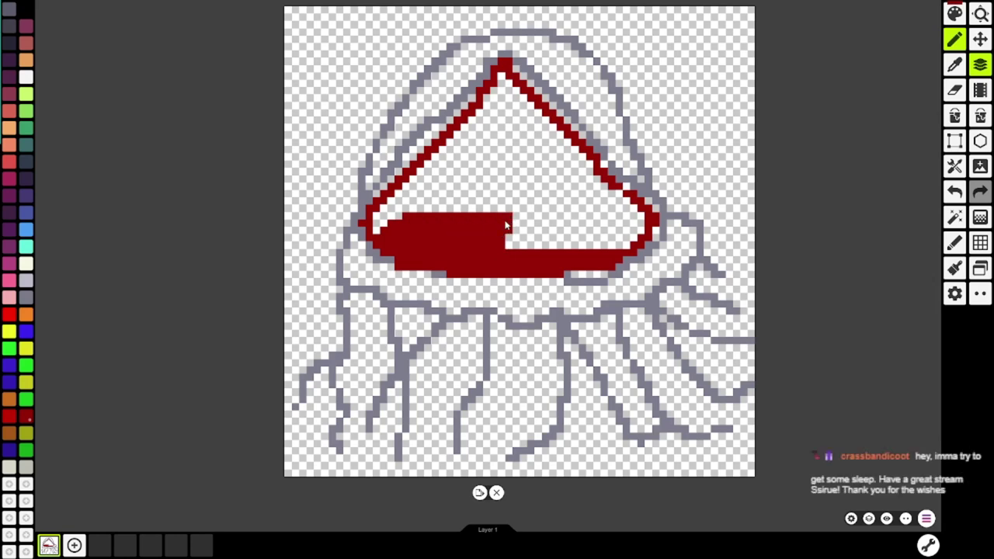
mouse_move(506, 226)
left_mouse_down()
mouse_move(597, 237)
mouse_move(594, 228)
mouse_move(546, 231)
left_mouse_up()
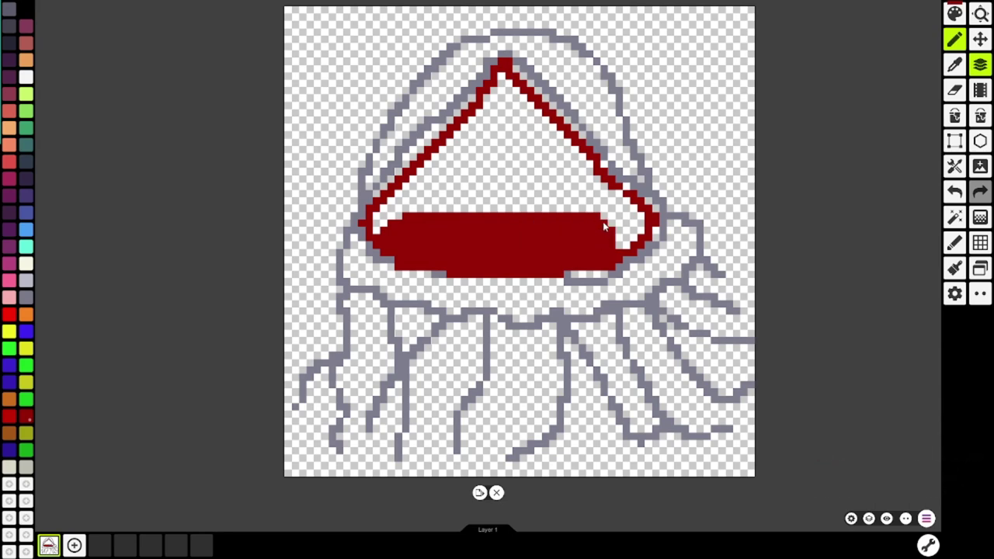
mouse_move(602, 221)
left_mouse_down()
mouse_move(621, 227)
mouse_move(623, 243)
left_mouse_up()
left_click(623, 243)
left_click(615, 226)
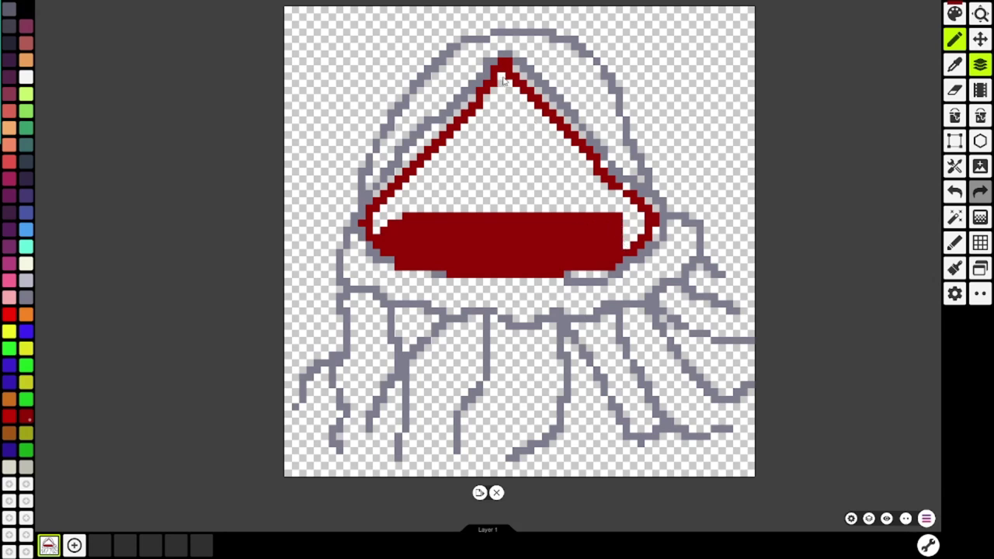
left_click_drag(492, 93, 504, 75)
mouse_move(499, 109)
left_mouse_down()
mouse_move(506, 98)
mouse_move(500, 204)
left_mouse_up()
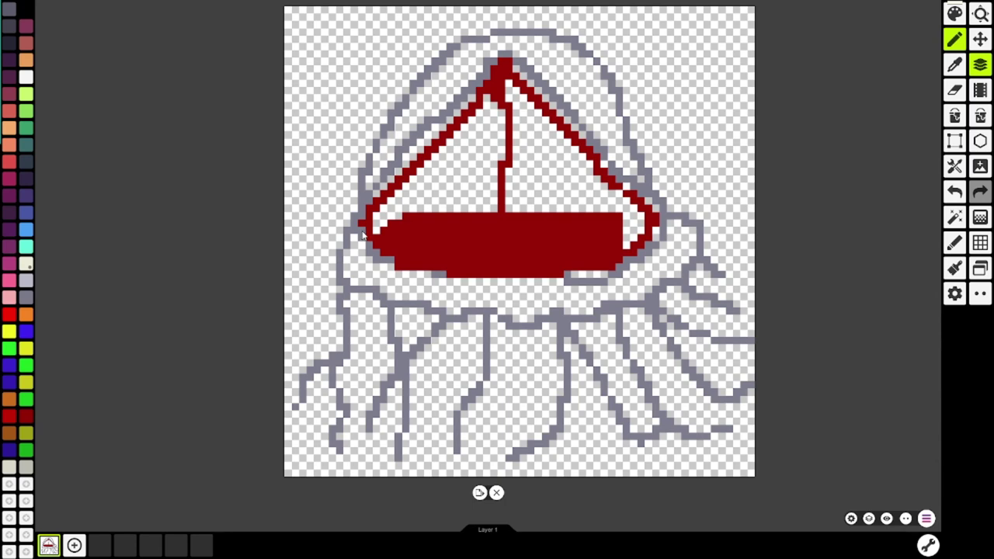
- Draw a cream curved line along the triangle's base from corner to corner, and edge it underneath with a dark red line
mouse_move(354, 223)
left_mouse_down()
mouse_move(392, 264)
mouse_move(545, 275)
mouse_move(617, 258)
mouse_move(673, 214)
left_mouse_up()
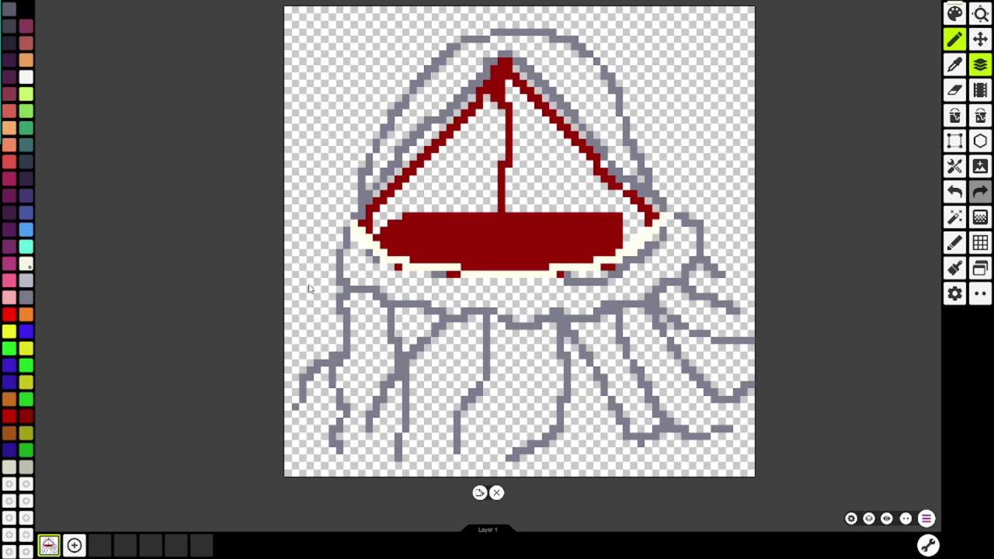
left_click(27, 416)
mouse_move(347, 251)
left_mouse_down()
mouse_move(408, 277)
mouse_move(525, 288)
mouse_move(513, 284)
mouse_move(563, 285)
mouse_move(649, 261)
mouse_move(642, 253)
mouse_move(673, 230)
left_mouse_up()
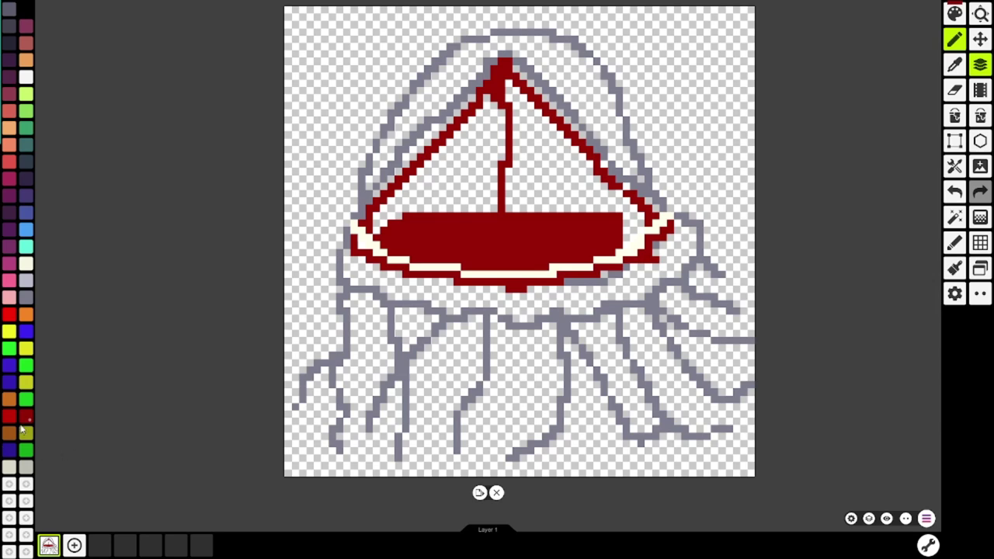
left_click(9, 485)
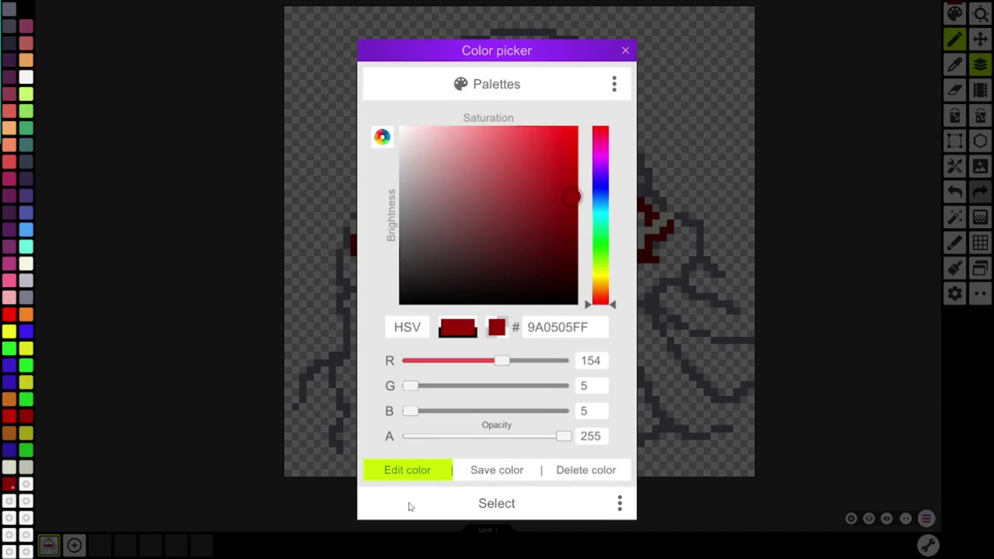
left_click(594, 471)
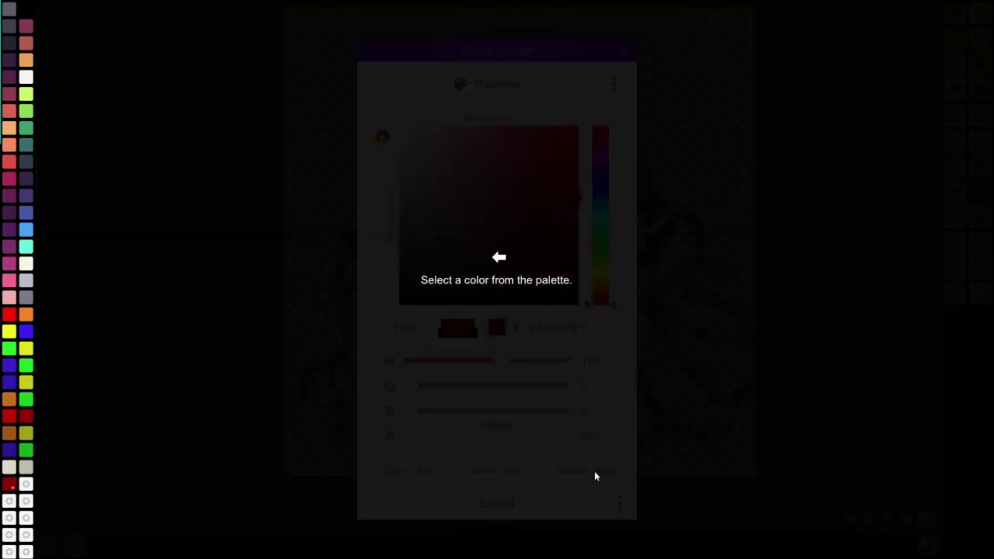
left_click(9, 485)
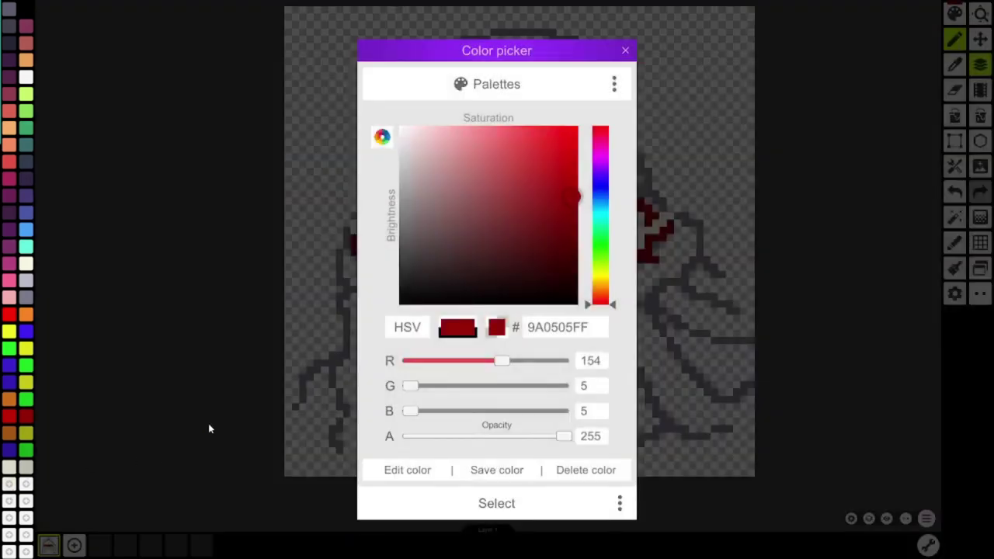
left_click(625, 50)
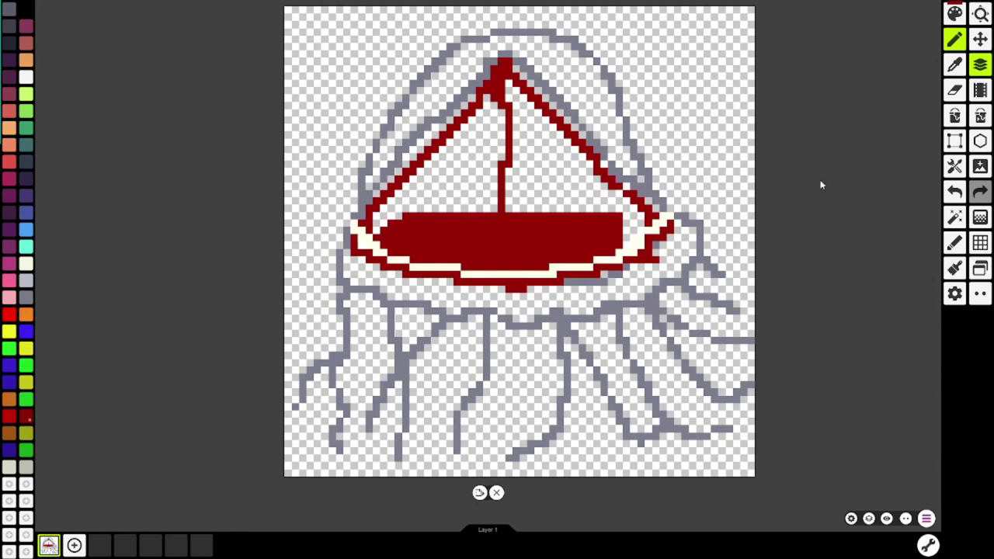
left_click(954, 249)
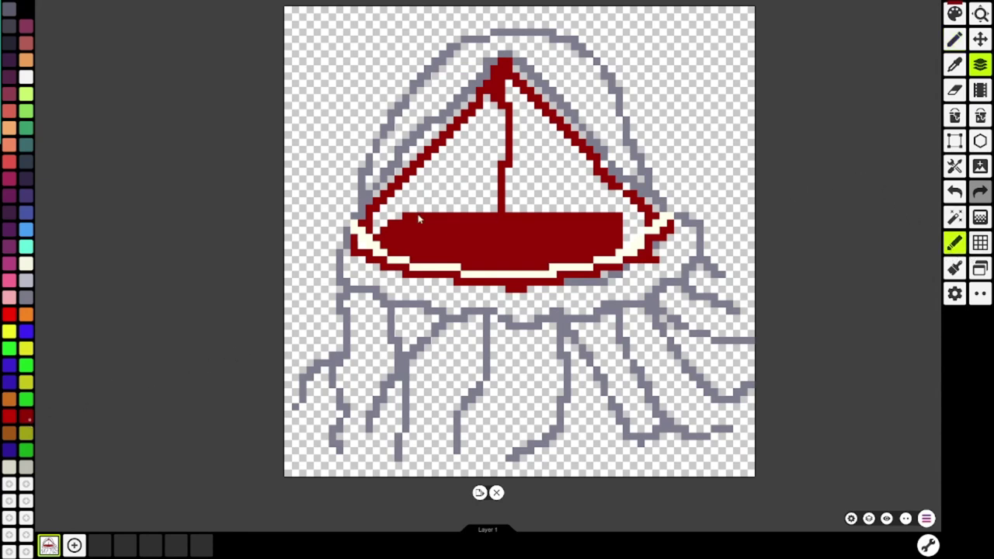
mouse_move(419, 196)
left_mouse_down()
mouse_move(446, 183)
mouse_move(442, 194)
mouse_move(460, 181)
mouse_move(447, 196)
mouse_move(459, 180)
mouse_move(458, 190)
mouse_move(445, 197)
mouse_move(432, 184)
mouse_move(460, 159)
mouse_move(456, 189)
mouse_move(455, 158)
mouse_move(403, 169)
mouse_move(456, 172)
mouse_move(433, 186)
mouse_move(466, 184)
mouse_move(468, 153)
mouse_move(487, 182)
mouse_move(461, 174)
left_mouse_up()
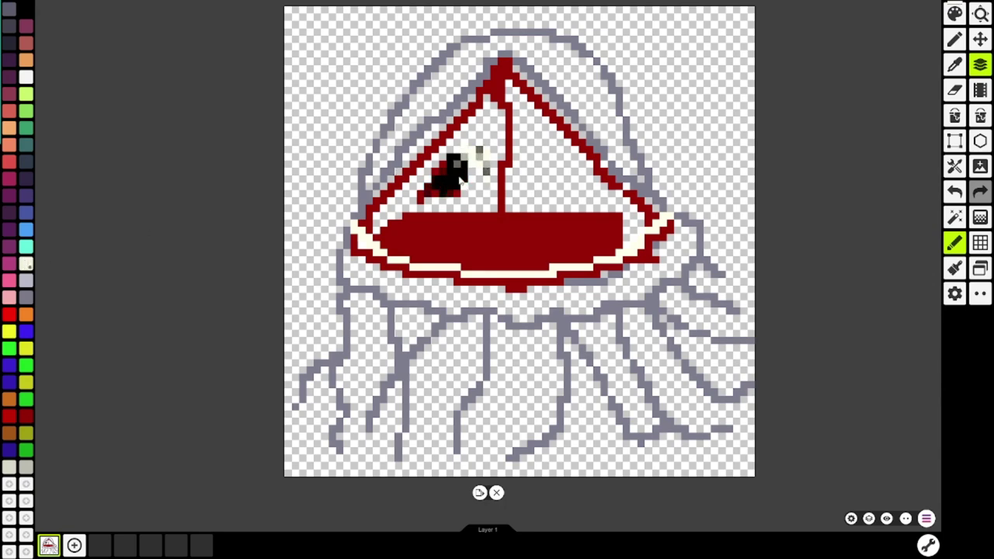
left_click(954, 192)
left_click(955, 191)
left_click(954, 192)
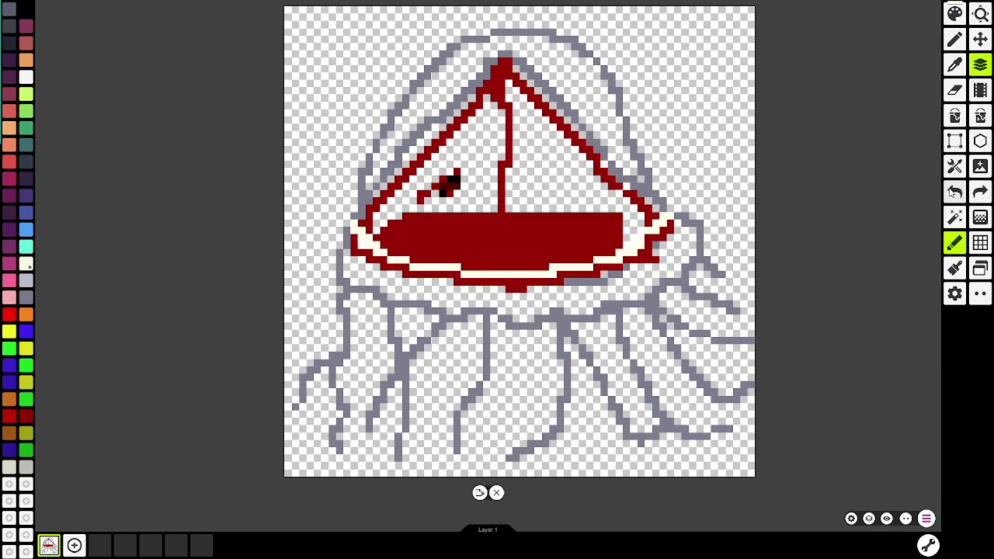
left_click(954, 192)
left_click(954, 192)
left_click(955, 192)
left_click(955, 192)
left_click(954, 192)
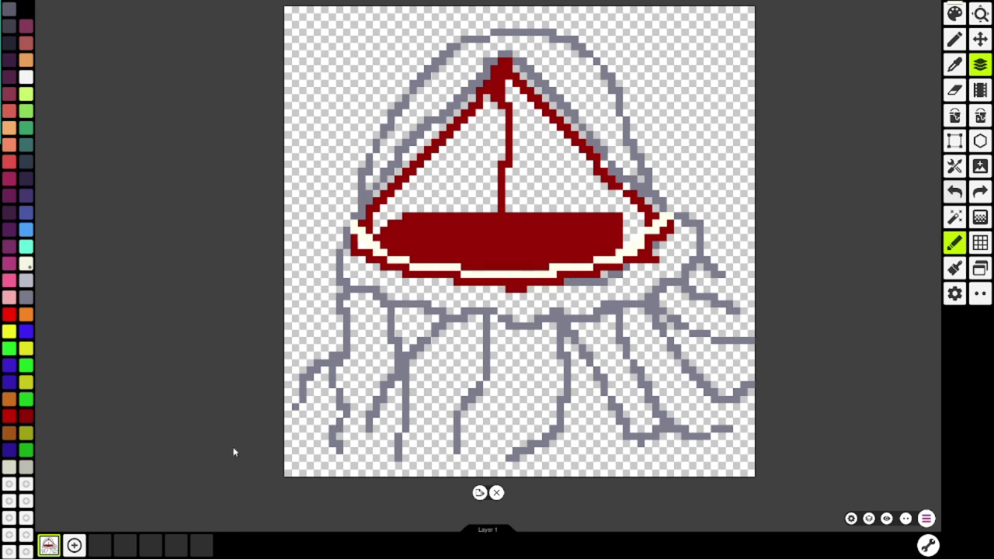
- Add the dusty pink C48080FF to the first empty palette slot and make it the drawing colour
left_click(9, 484)
left_click(9, 484)
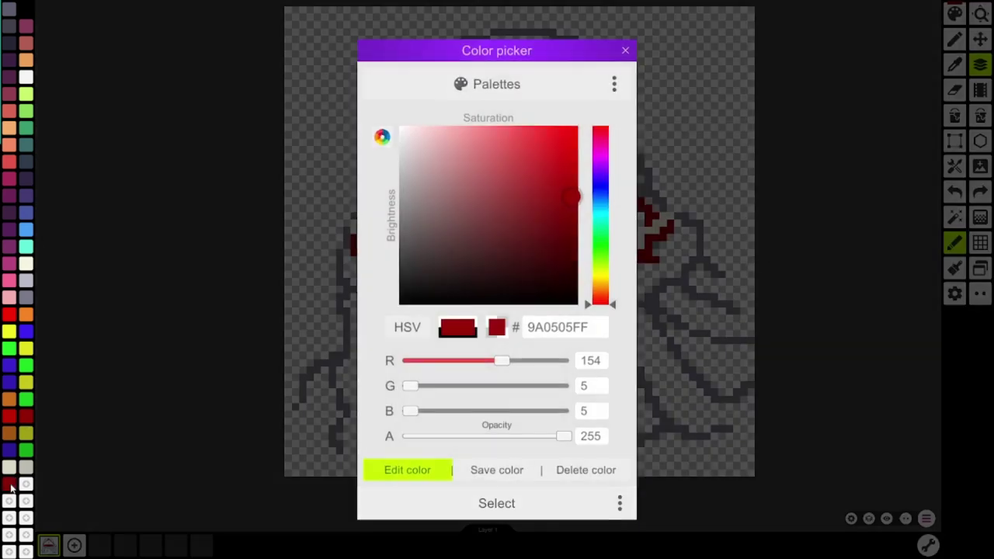
left_click(455, 149)
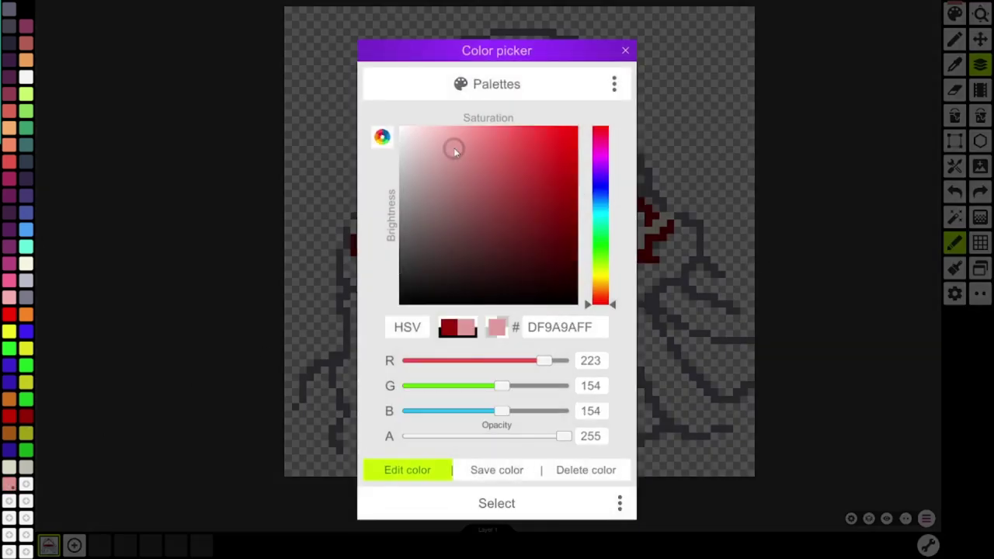
left_click_drag(455, 152, 462, 171)
left_click(505, 513)
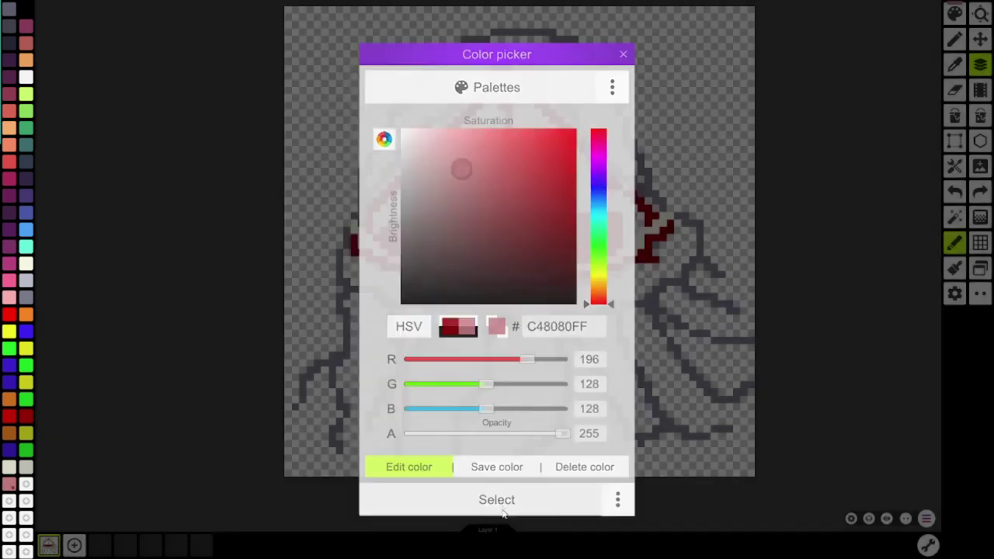
- Paint the upper part of the triangle's left half dusty pink with the pencil, tapering along the slope to the left corner
left_click_drag(427, 192, 465, 202)
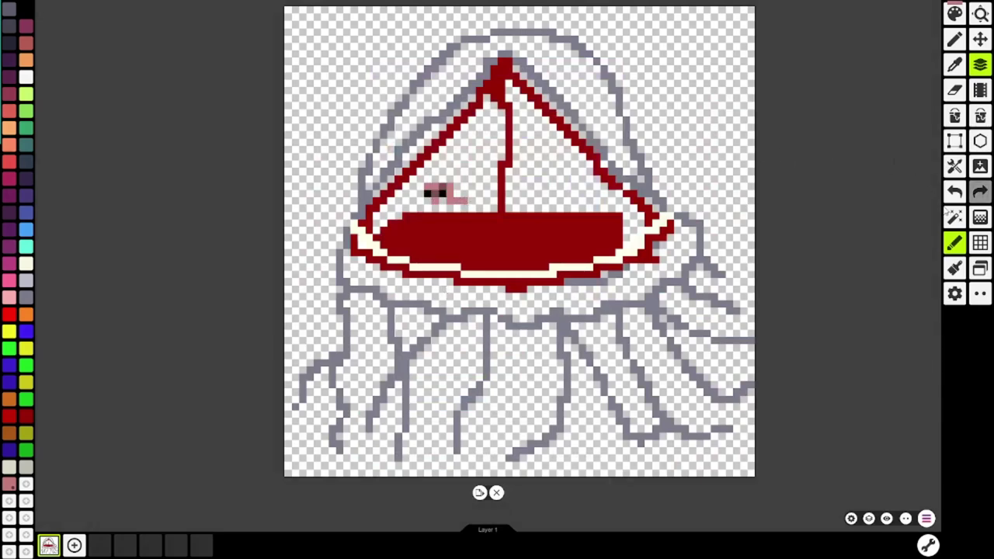
left_click(955, 191)
left_click(955, 39)
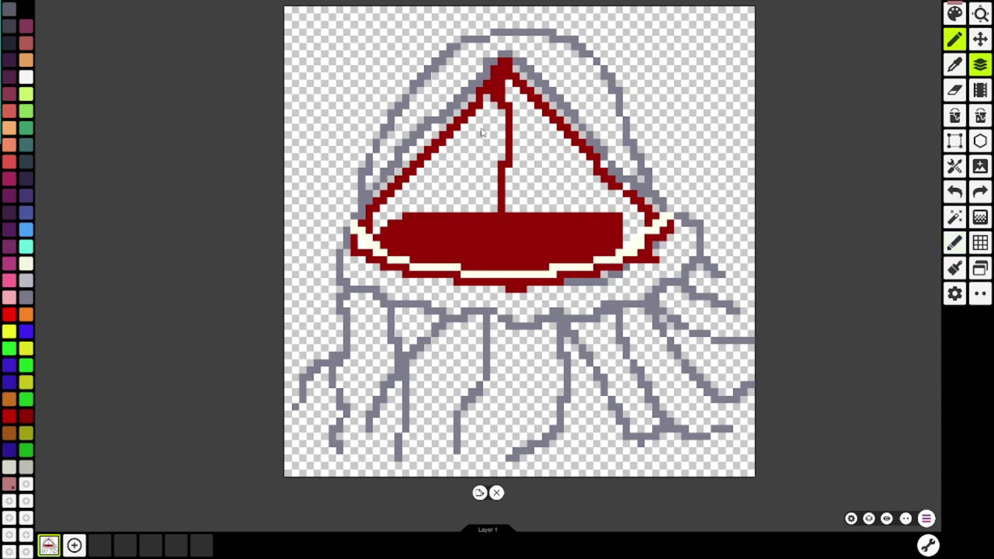
mouse_move(490, 114)
left_mouse_down()
mouse_move(443, 166)
mouse_move(460, 141)
mouse_move(455, 172)
mouse_move(468, 145)
mouse_move(466, 161)
mouse_move(477, 145)
mouse_move(464, 136)
mouse_move(477, 170)
mouse_move(484, 150)
mouse_move(485, 160)
mouse_move(489, 101)
mouse_move(492, 157)
left_mouse_up()
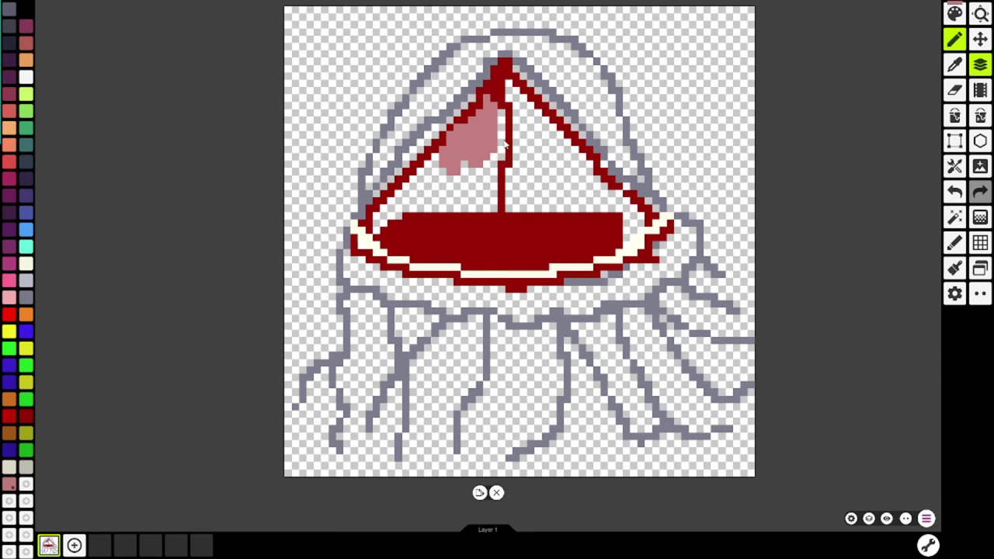
mouse_move(482, 166)
left_mouse_down()
mouse_move(438, 186)
mouse_move(436, 160)
mouse_move(381, 217)
left_mouse_up()
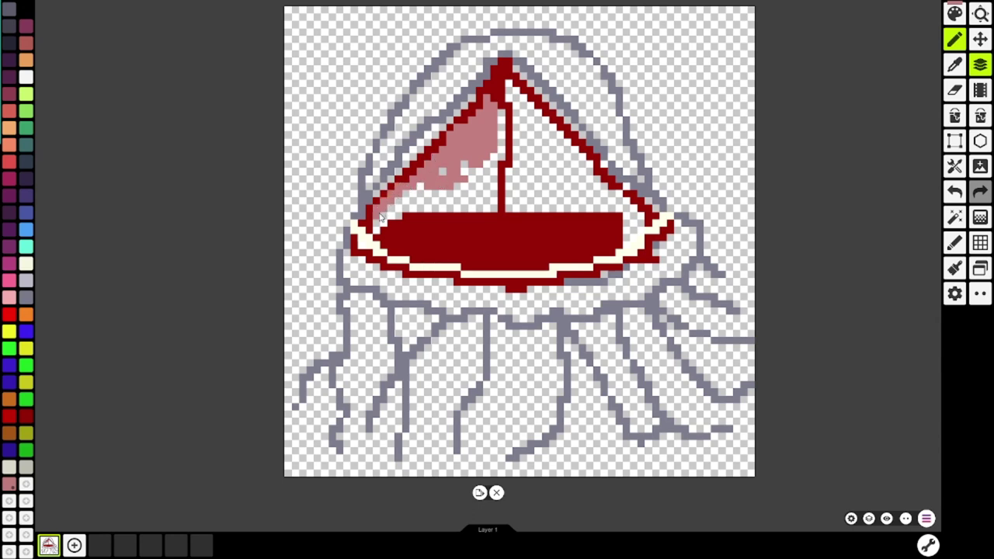
- Paint the upper part of the triangle's right half dusty pink, from the divider to the right slope
mouse_move(500, 162)
left_mouse_down()
mouse_move(497, 109)
mouse_move(517, 144)
mouse_move(509, 198)
mouse_move(569, 170)
mouse_move(567, 143)
mouse_move(512, 90)
mouse_move(532, 144)
mouse_move(529, 177)
mouse_move(525, 120)
left_mouse_up()
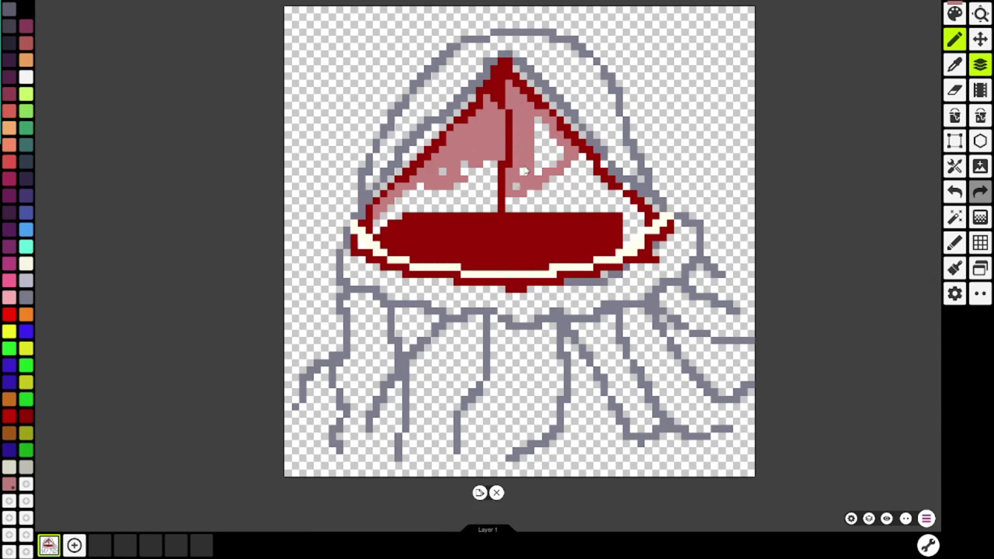
left_click_drag(523, 171, 521, 191)
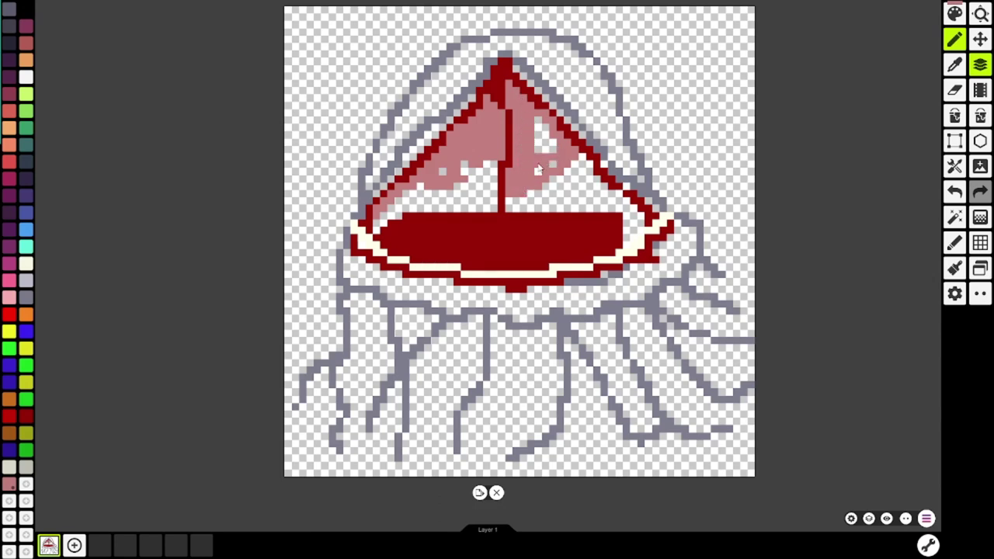
mouse_move(560, 149)
left_mouse_down()
mouse_move(537, 169)
mouse_move(536, 125)
left_mouse_up()
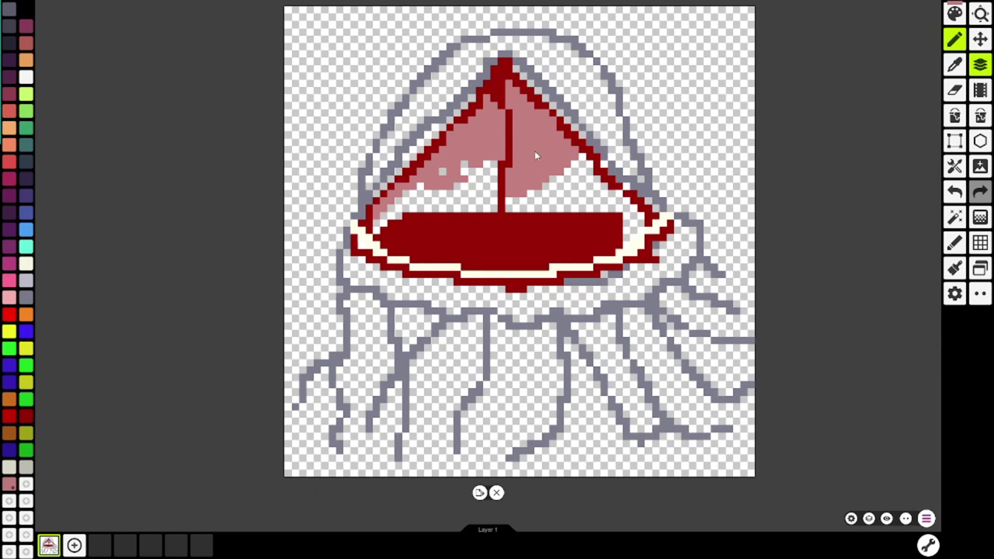
- Add the muted red BE5454FF to the next empty palette slot and make it the drawing colour
key("c")
left_click_drag(469, 169, 500, 175)
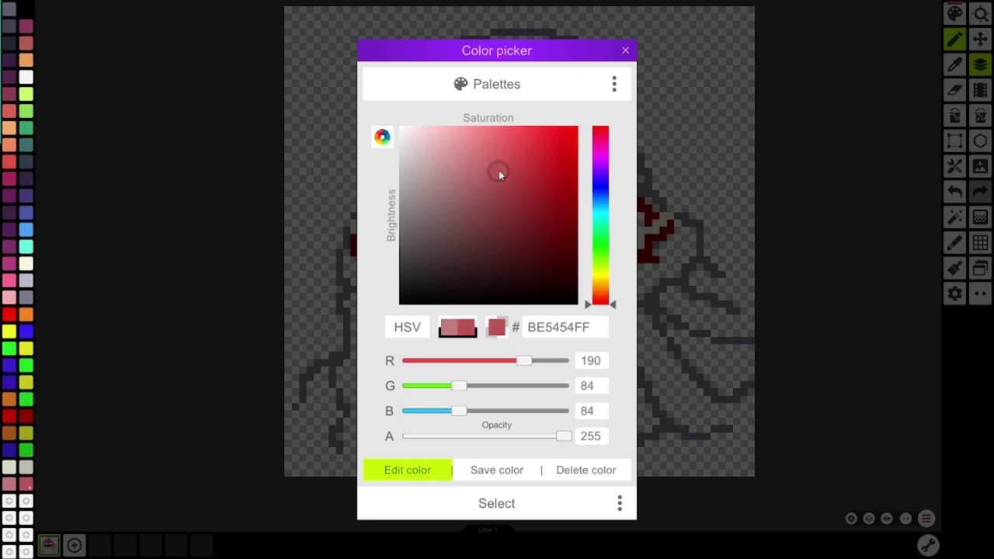
left_click(501, 508)
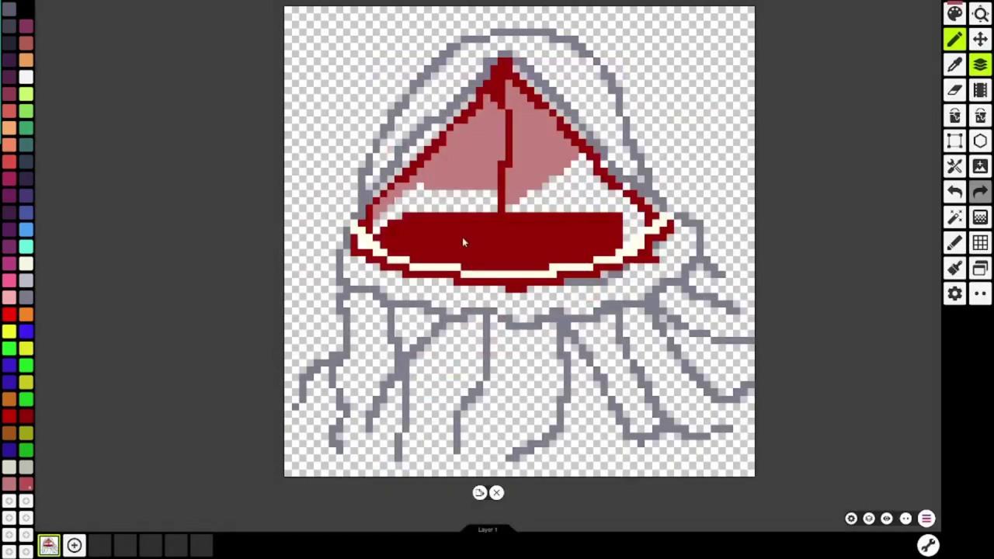
- Paint a muted red band with an uneven upper edge across the lower part of both triangle halves, up to the right slope
mouse_move(421, 205)
left_mouse_down()
mouse_move(378, 225)
mouse_move(375, 208)
mouse_move(388, 207)
mouse_move(382, 223)
mouse_move(389, 208)
mouse_move(428, 201)
left_mouse_up()
mouse_move(428, 208)
left_mouse_down()
mouse_move(440, 208)
mouse_move(436, 196)
mouse_move(423, 208)
mouse_move(474, 201)
mouse_move(468, 184)
left_mouse_up()
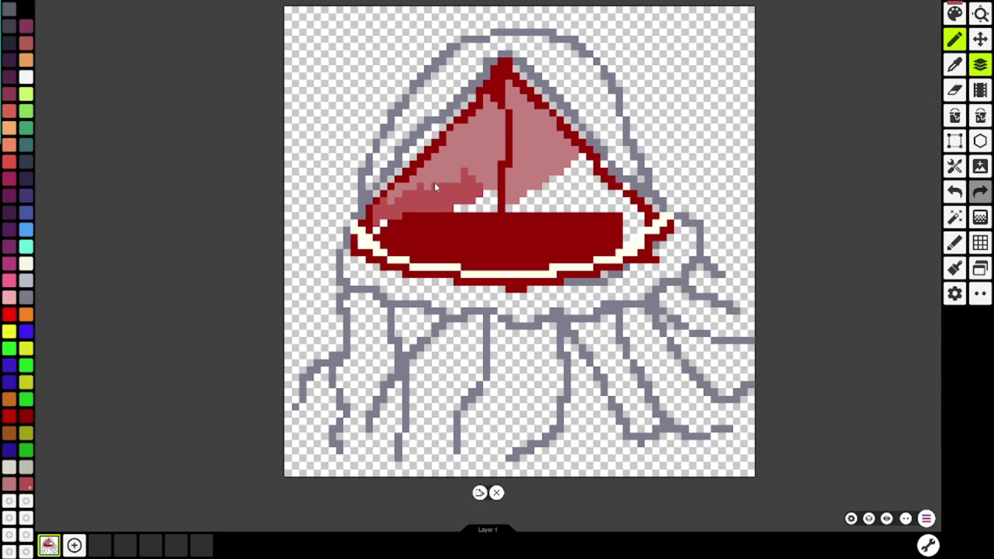
mouse_move(479, 201)
left_mouse_down()
mouse_move(459, 209)
mouse_move(492, 191)
mouse_move(485, 210)
mouse_move(531, 201)
mouse_move(539, 209)
mouse_move(544, 194)
mouse_move(553, 212)
mouse_move(562, 208)
mouse_move(548, 190)
mouse_move(551, 199)
left_mouse_up()
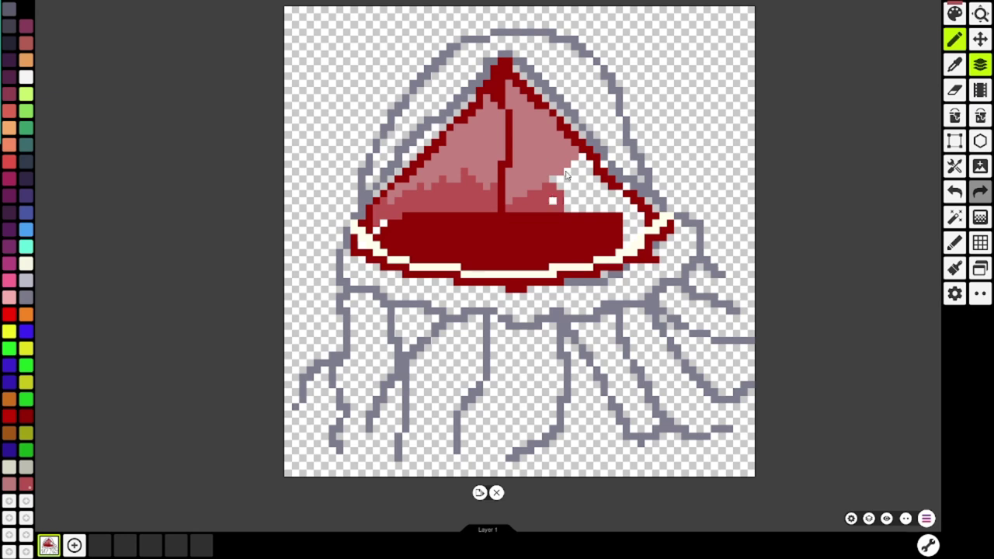
mouse_move(556, 200)
left_mouse_down()
mouse_move(585, 206)
mouse_move(574, 210)
mouse_move(557, 180)
mouse_move(579, 200)
mouse_move(569, 170)
mouse_move(587, 204)
mouse_move(603, 205)
mouse_move(576, 165)
mouse_move(586, 163)
mouse_move(615, 205)
left_mouse_up()
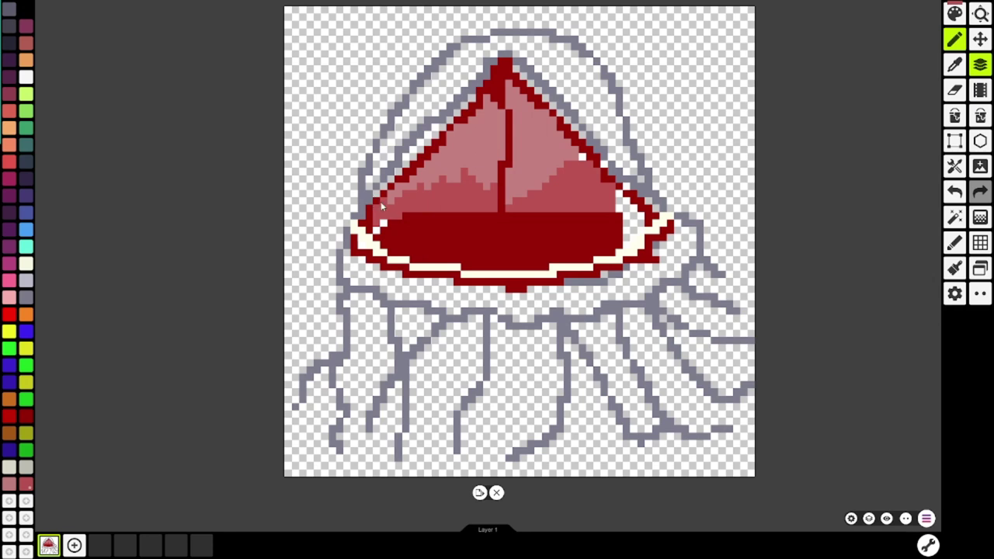
- Trace the helmet dome in turquoise just inside the grey sketch, from the flat crown down both sides to the triangle's corners
left_click(26, 264)
left_click(27, 247)
left_click_drag(483, 31, 548, 32)
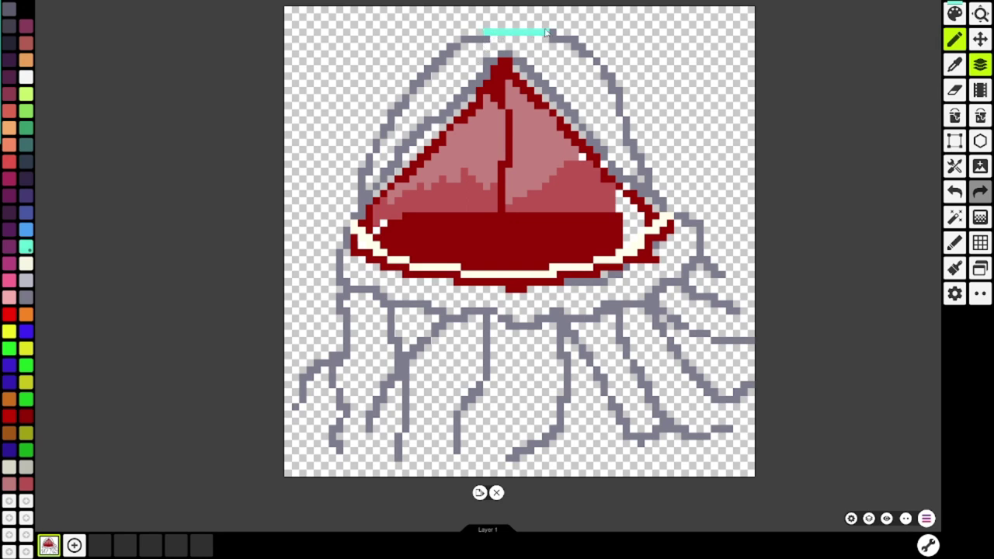
mouse_move(485, 36)
left_mouse_down()
mouse_move(429, 73)
mouse_move(361, 195)
left_mouse_up()
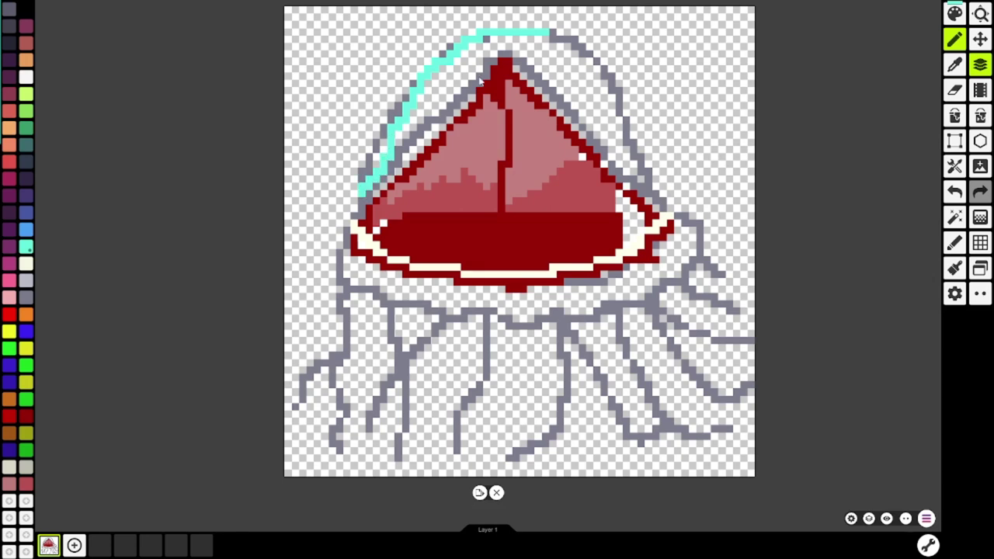
mouse_move(548, 37)
left_mouse_down()
mouse_move(594, 80)
mouse_move(650, 206)
left_mouse_up()
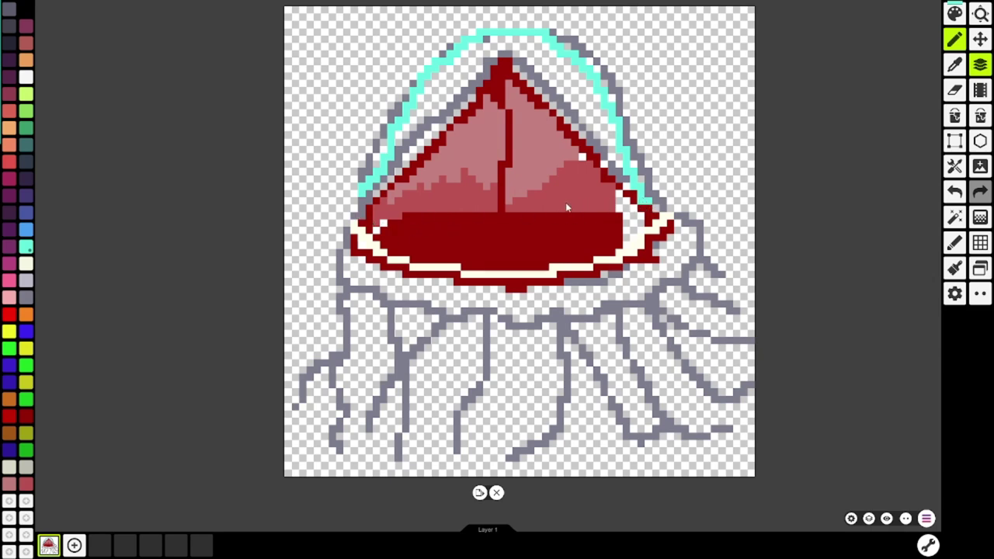
left_click(358, 204)
- Draw a second cream curve above the first, sagging across the dark red base from one end of the dome to the other
left_click(26, 263)
mouse_move(355, 210)
left_mouse_down()
mouse_move(420, 241)
mouse_move(515, 249)
left_mouse_up()
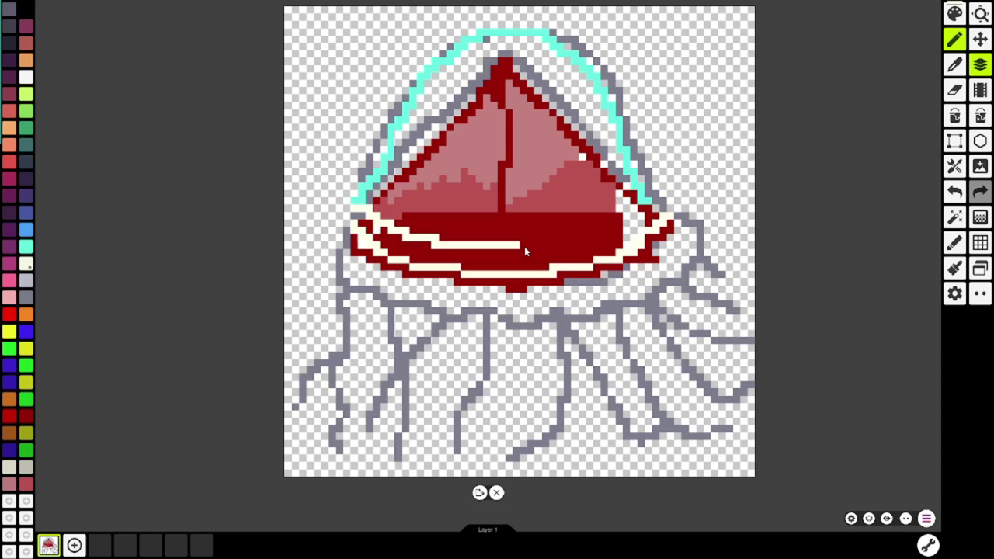
left_click_drag(523, 245, 568, 240)
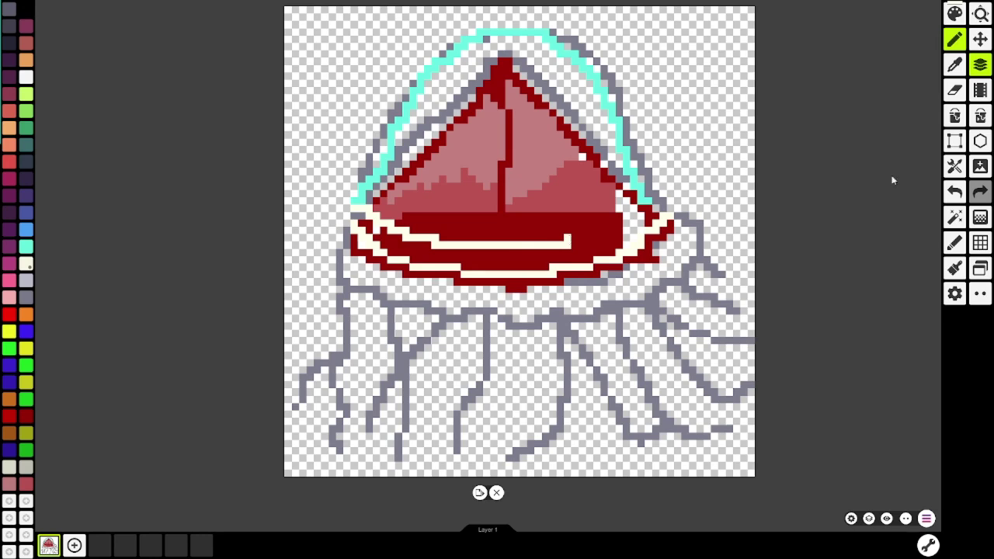
left_click(954, 191)
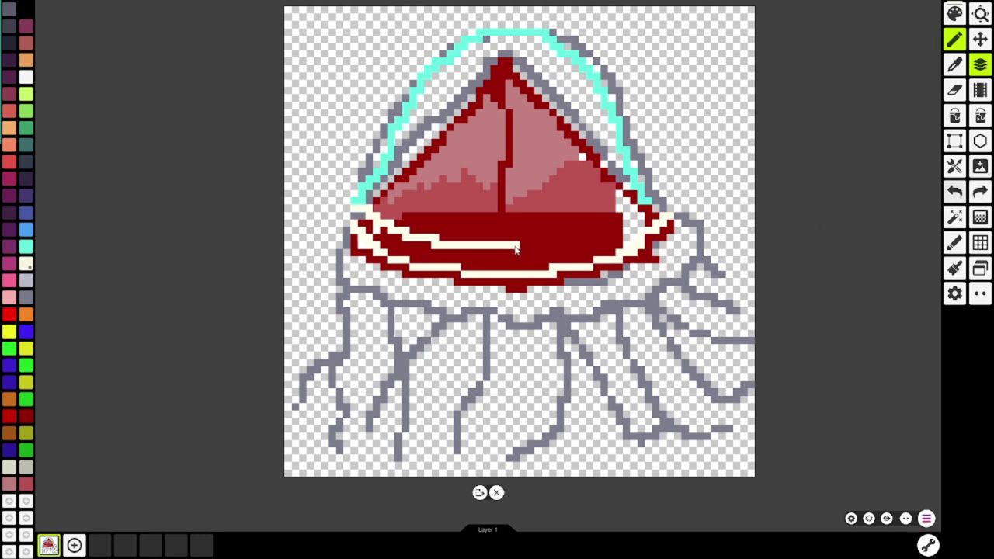
left_click_drag(519, 245, 563, 239)
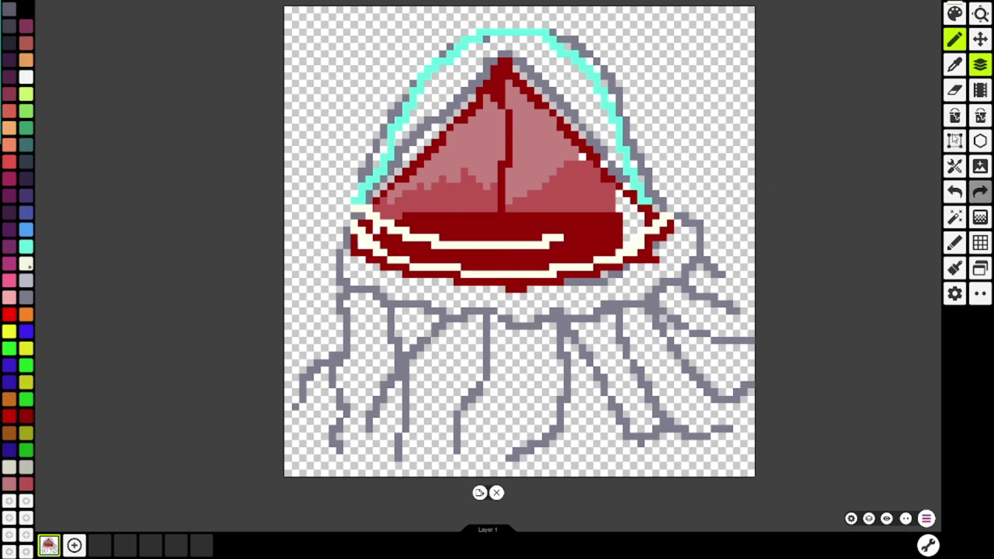
left_click(955, 191)
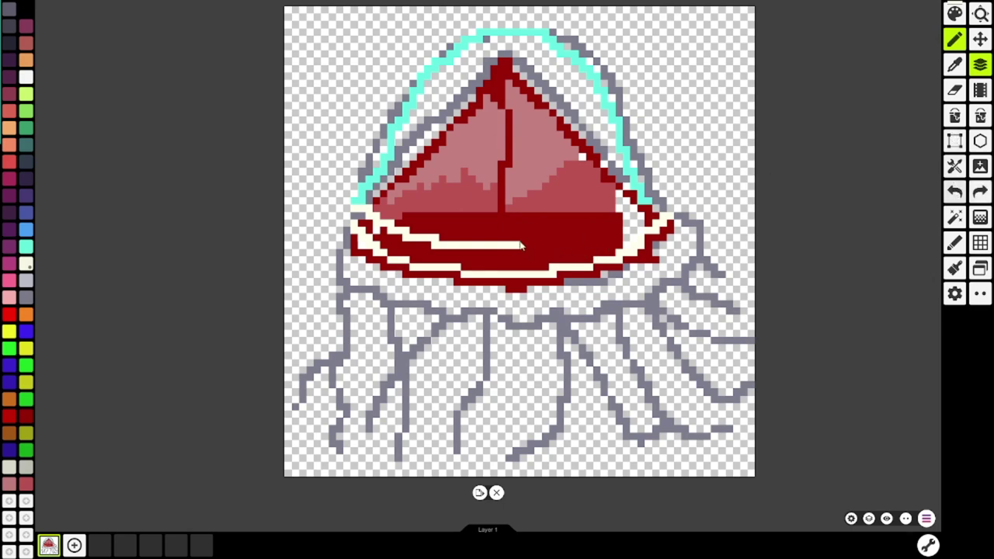
mouse_move(520, 246)
left_mouse_down()
mouse_move(651, 210)
mouse_move(634, 243)
mouse_move(584, 262)
left_mouse_up()
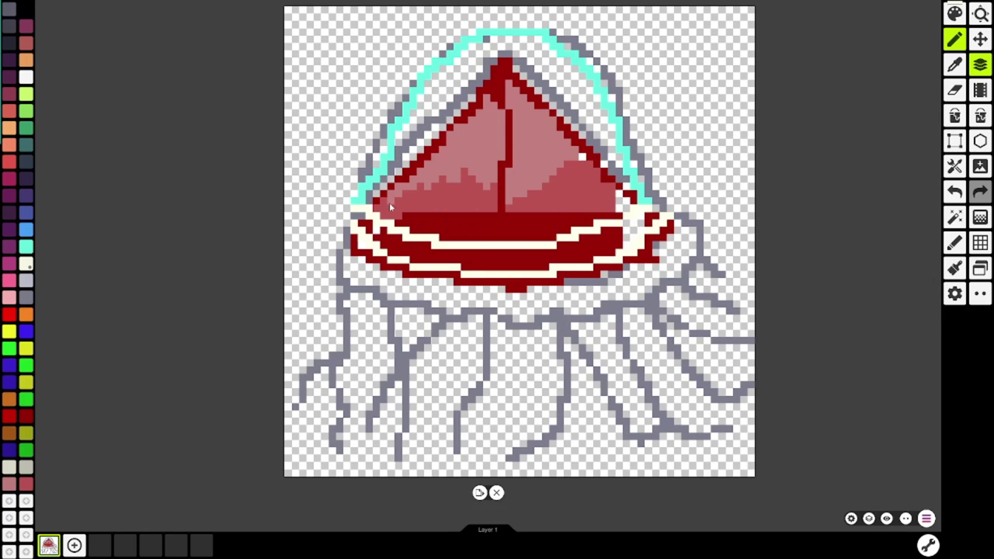
- Shade the bottom of the triangle above the upper cream curve in dark red, with a jagged upper edge from corner to corner
left_click(25, 420)
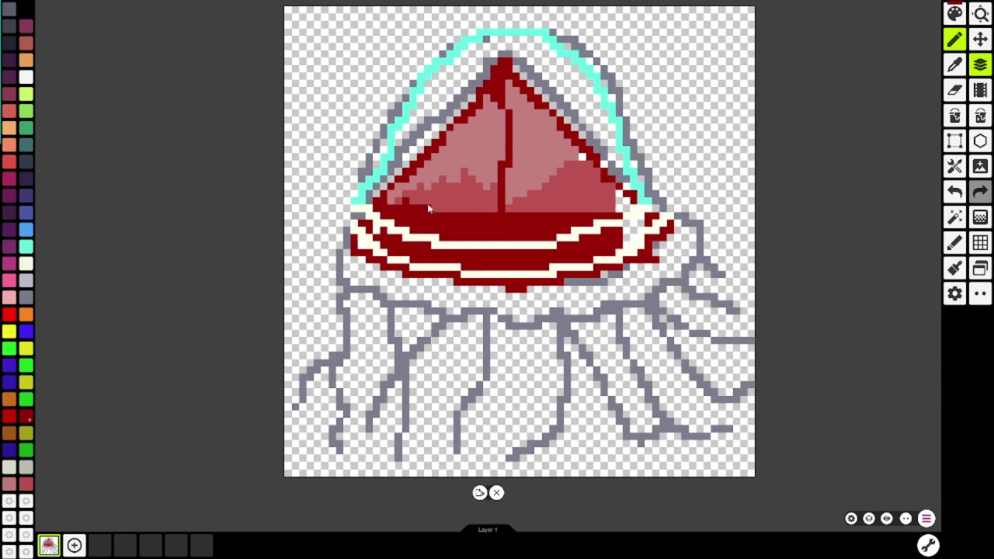
mouse_move(438, 205)
left_mouse_down()
mouse_move(471, 192)
mouse_move(472, 211)
mouse_move(490, 206)
mouse_move(486, 197)
mouse_move(502, 209)
mouse_move(512, 194)
mouse_move(511, 213)
mouse_move(520, 186)
mouse_move(523, 211)
left_mouse_up()
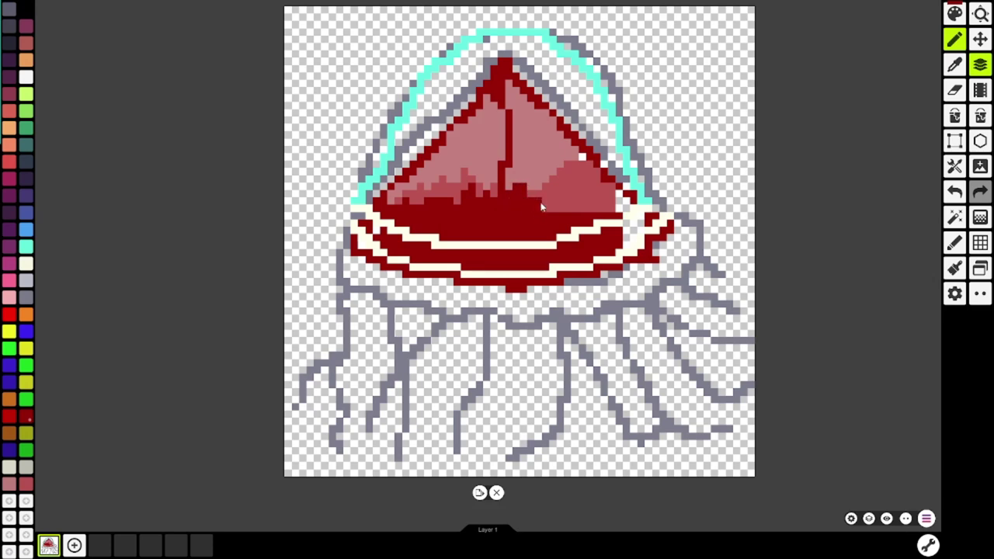
left_click_drag(553, 205, 556, 212)
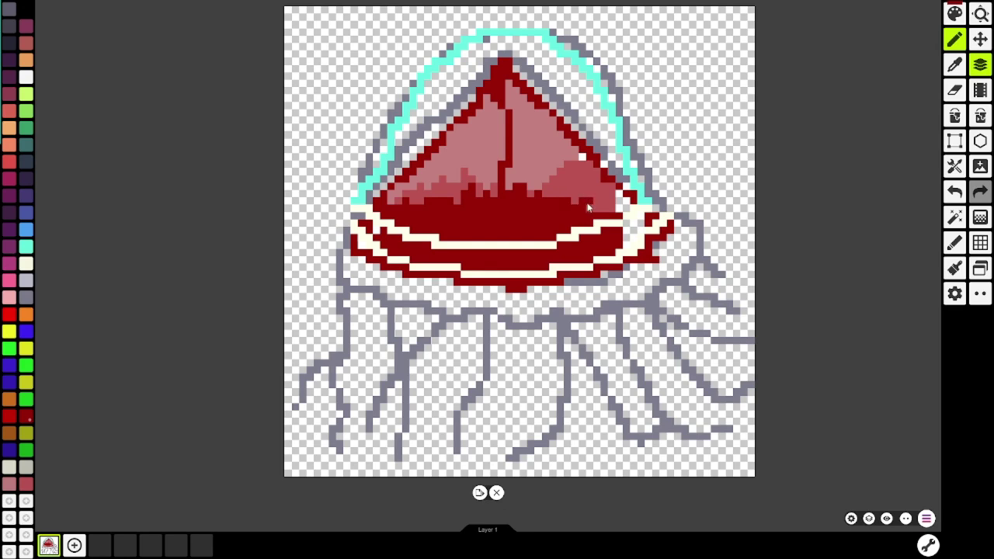
left_click_drag(589, 207, 613, 217)
- Fill the remaining gaps along the triangle's right slope and corner with dusty pink and the muted red
left_click(8, 486)
left_click_drag(590, 167, 628, 203)
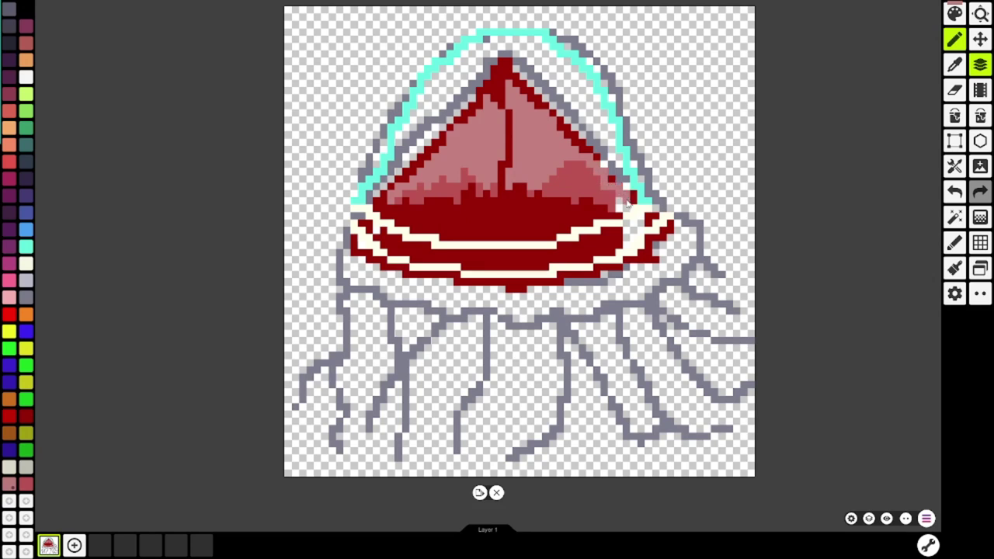
left_click(26, 485)
left_click_drag(618, 204, 626, 210)
- Add the light turquoise A5F8E9FF to the next empty palette slot
left_click(9, 501)
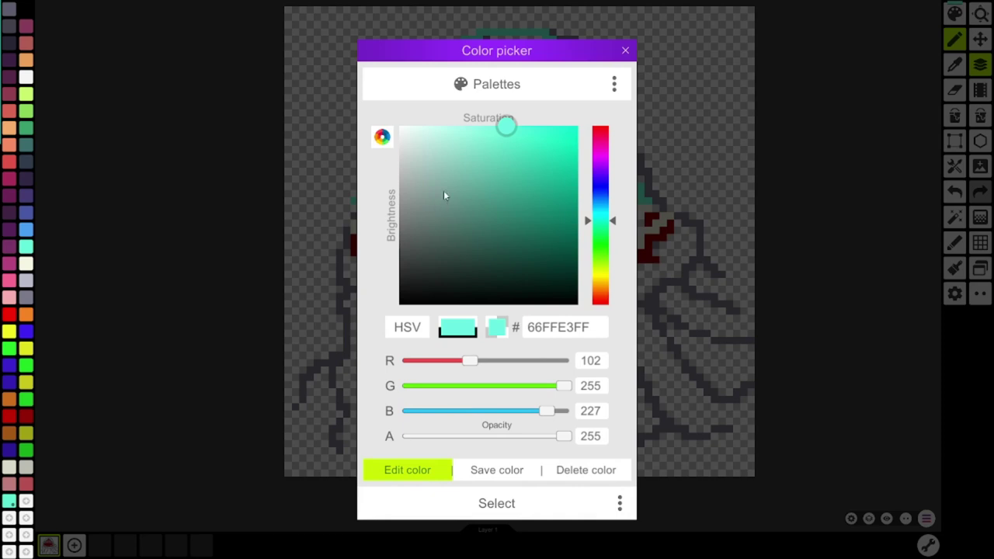
left_click(467, 137)
mouse_move(467, 137)
left_mouse_down()
mouse_move(455, 127)
mouse_move(460, 134)
left_mouse_up()
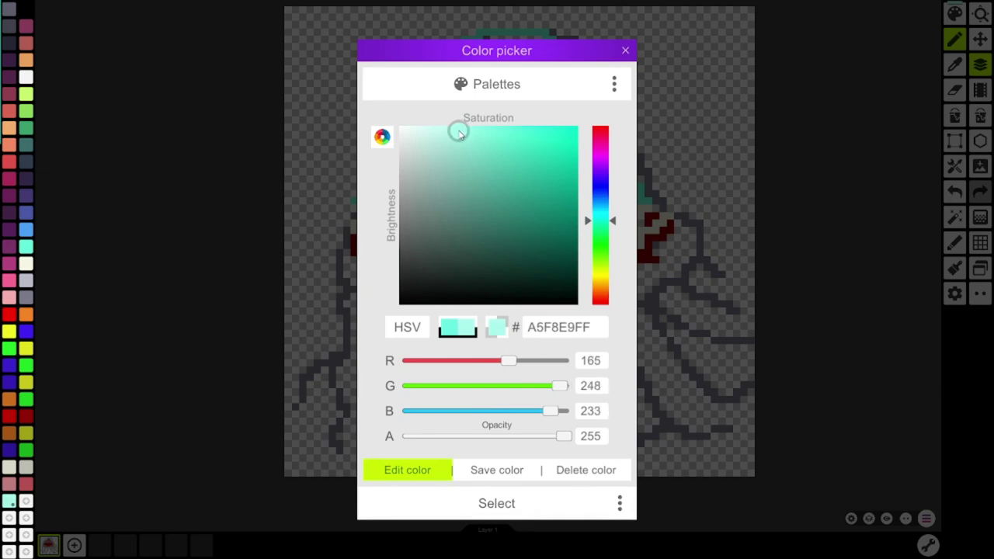
left_click(497, 503)
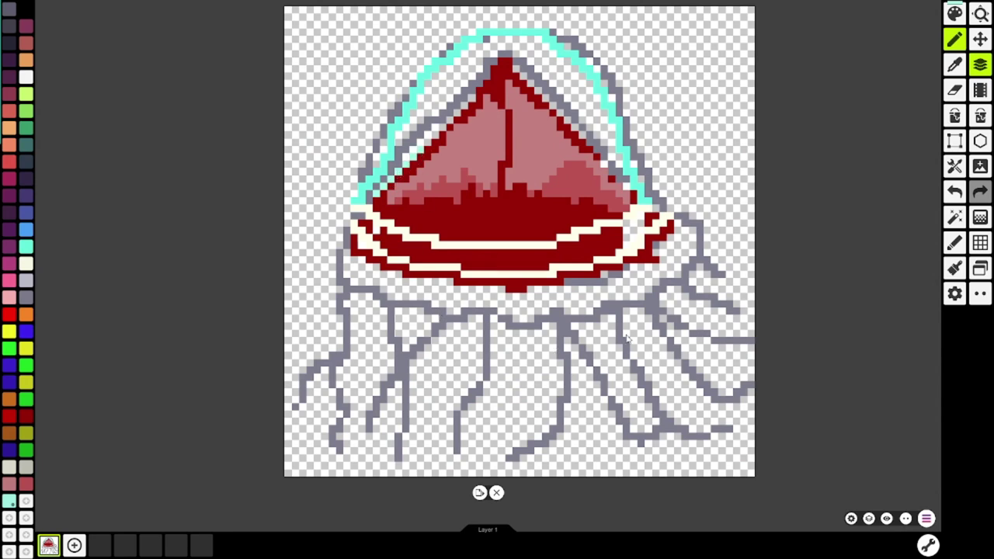
- Set the drawing colour to the paler turquoise CBFFF6FF
left_click(954, 13)
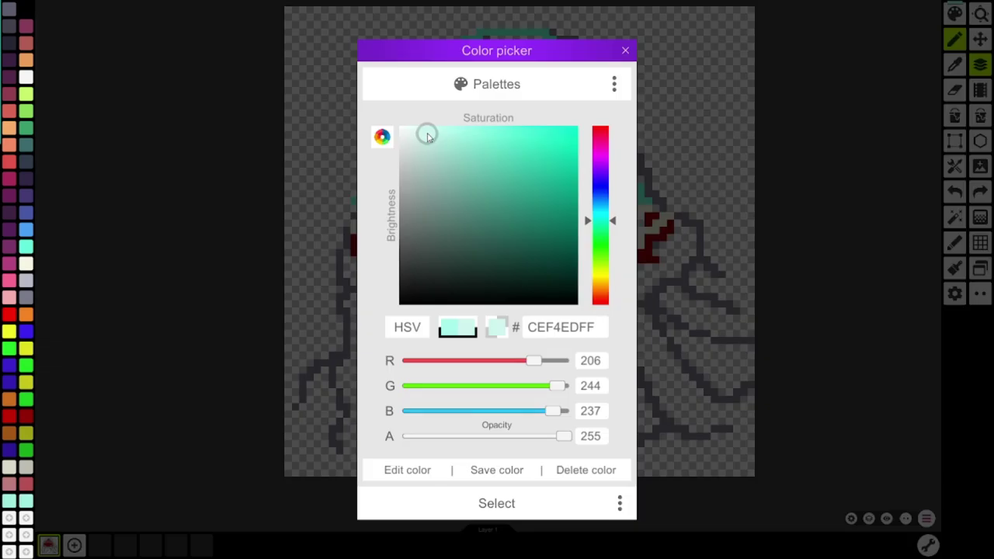
mouse_move(433, 137)
left_mouse_down()
mouse_move(415, 138)
mouse_move(453, 148)
mouse_move(431, 161)
mouse_move(472, 134)
mouse_move(571, 133)
mouse_move(435, 142)
mouse_move(435, 126)
left_mouse_up()
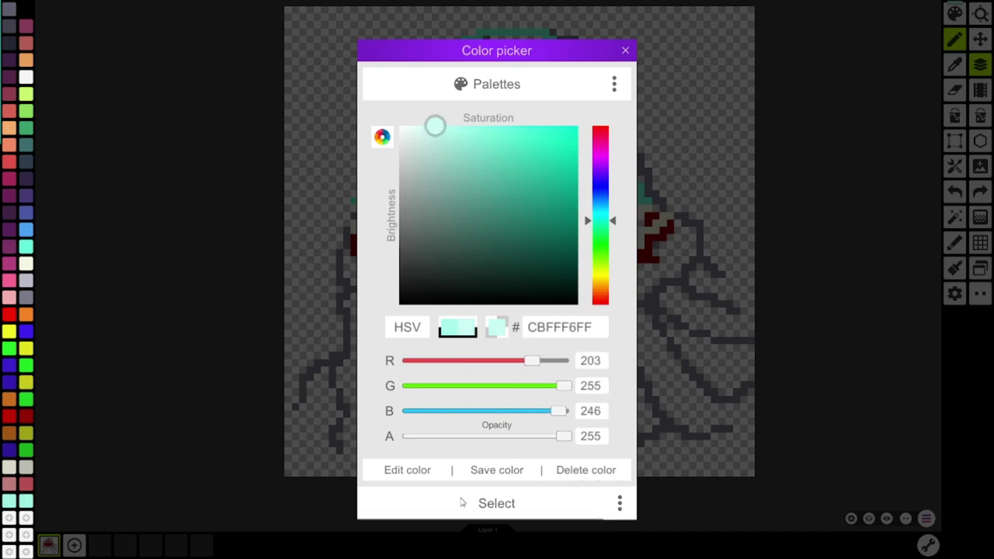
left_click(488, 503)
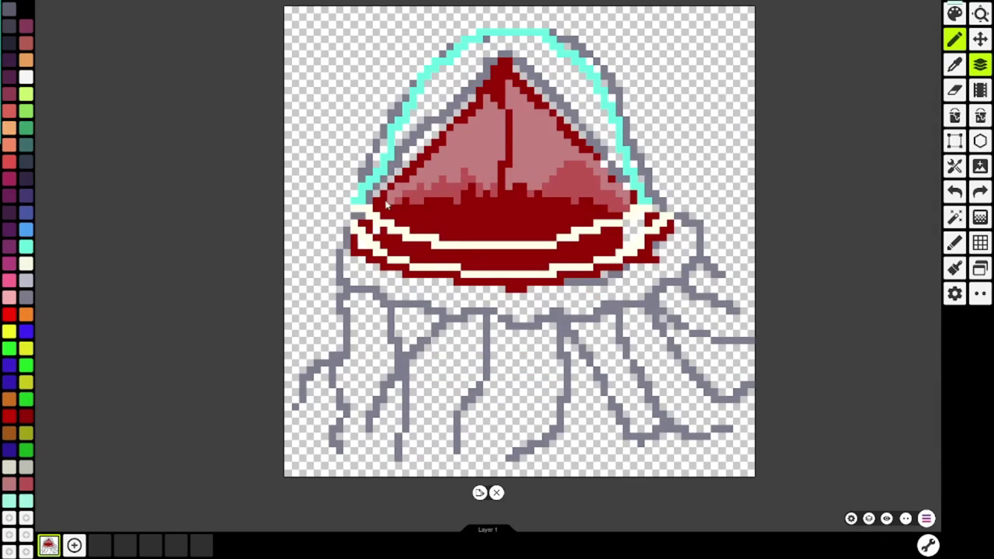
- Paint a thin pale turquoise highlight along the outside of the triangle's left slope towards the apex, undoing stray strokes
left_click(382, 194)
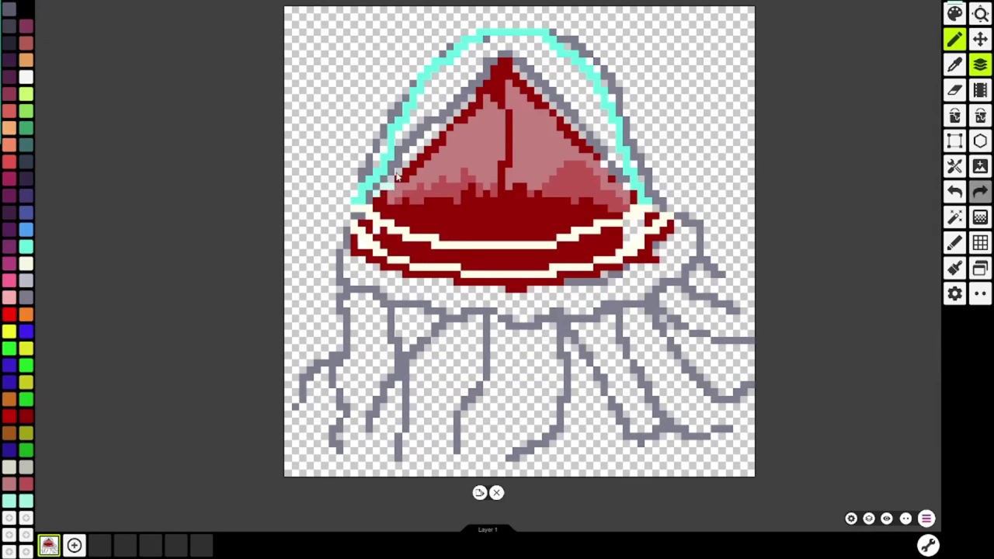
left_click(956, 194)
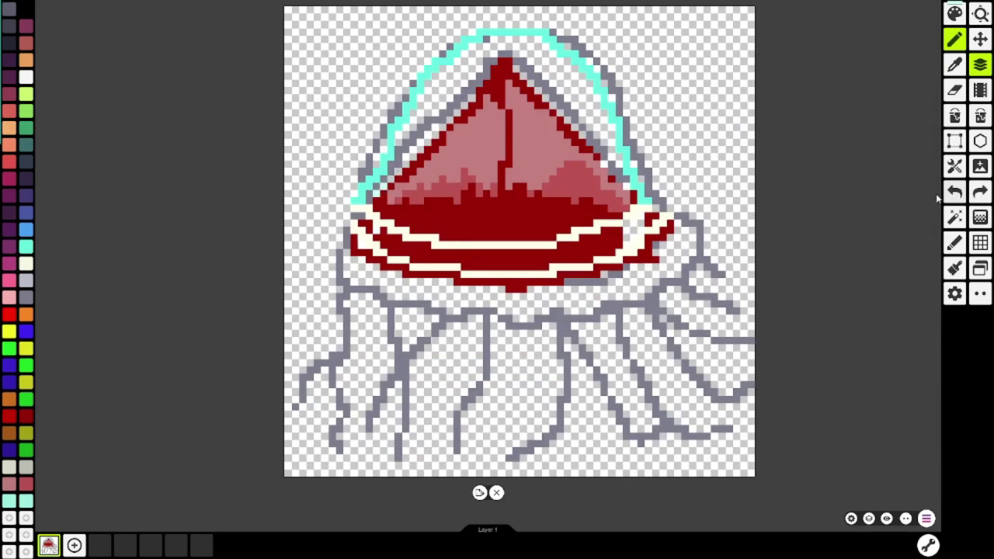
left_click(393, 178)
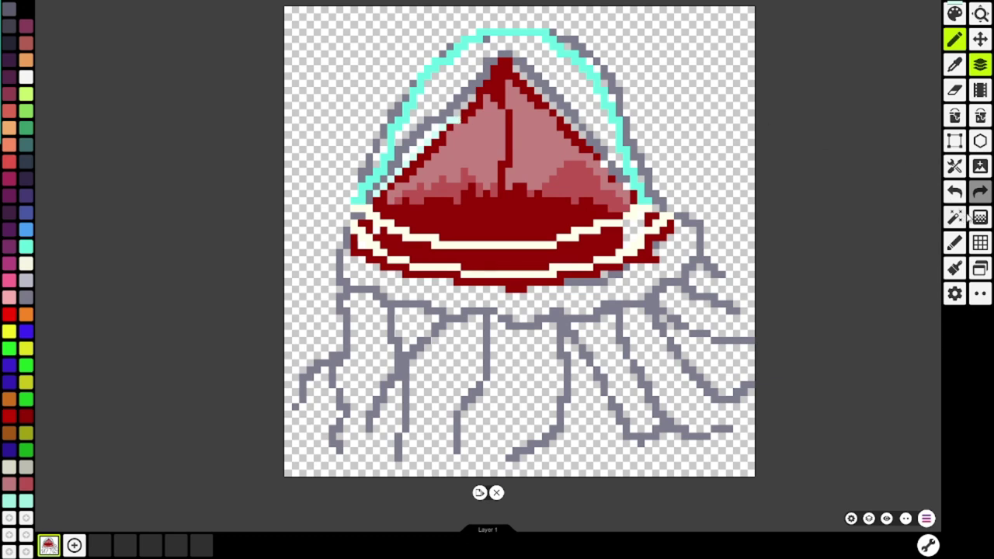
left_click(955, 191)
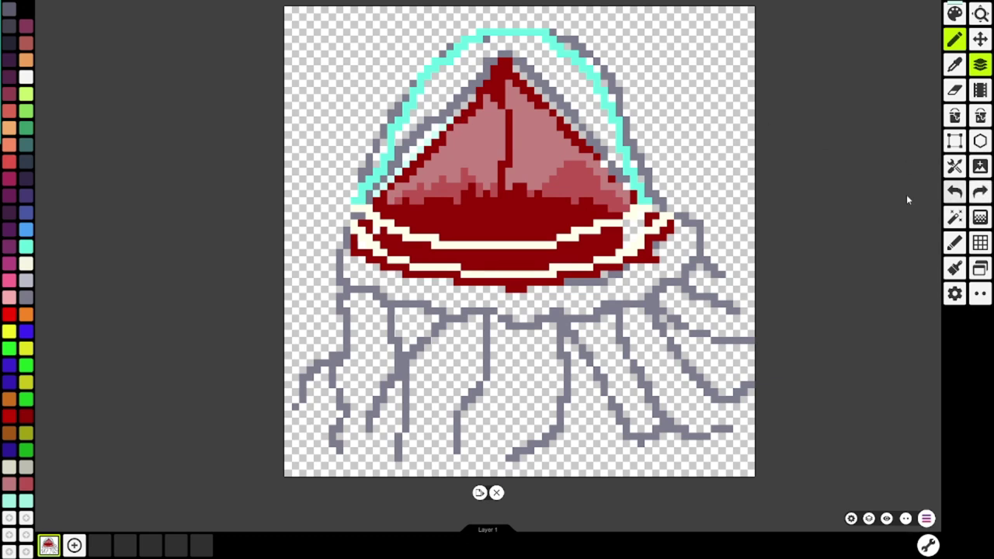
left_click(458, 115)
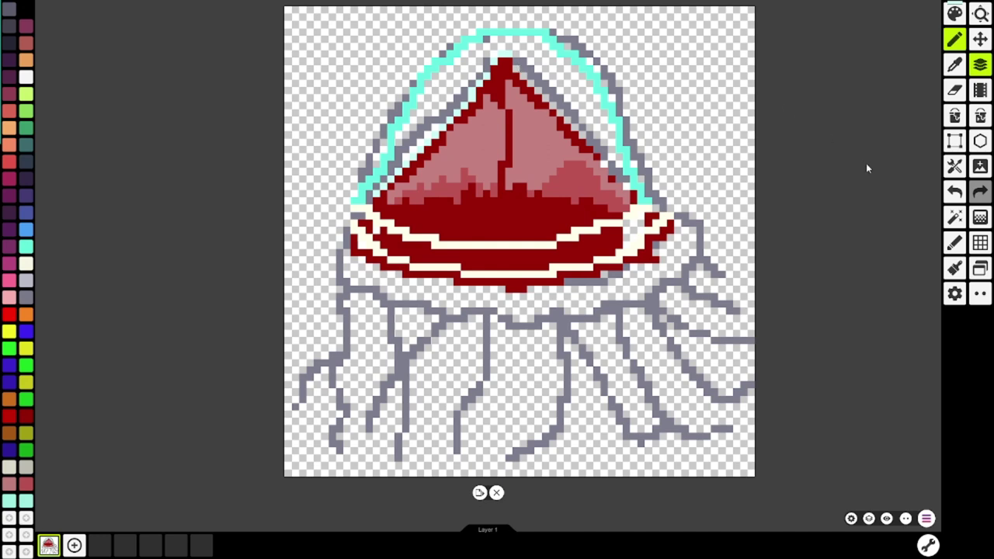
left_click(956, 192)
left_click(959, 198)
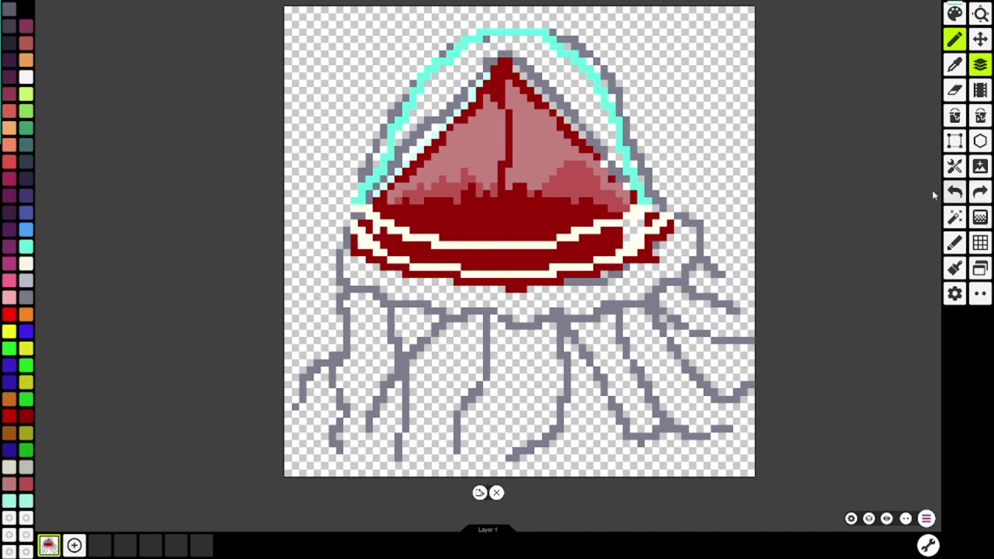
- Paint a matching pale turquoise highlight along the outside of the triangle's right slope, from the apex downwards
left_click(522, 73)
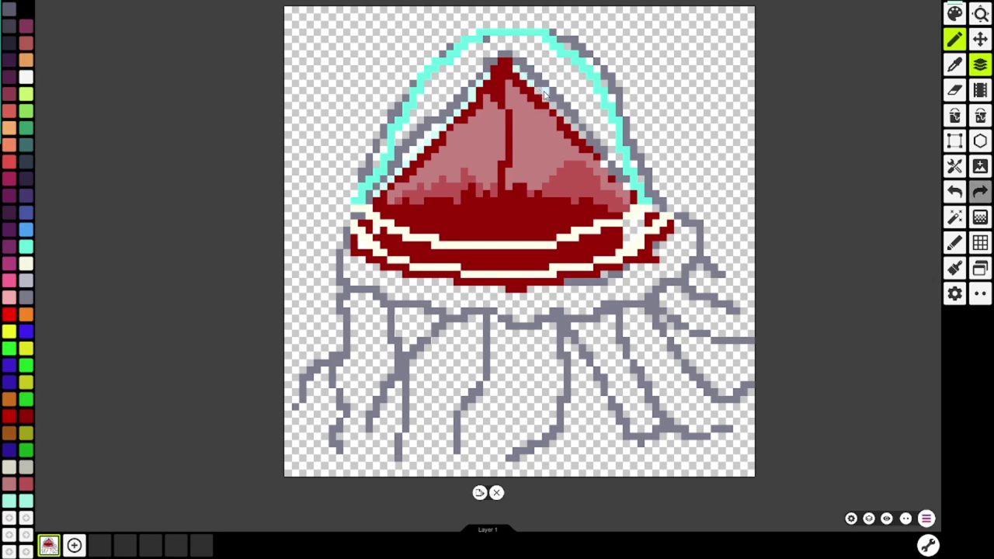
left_click(955, 196)
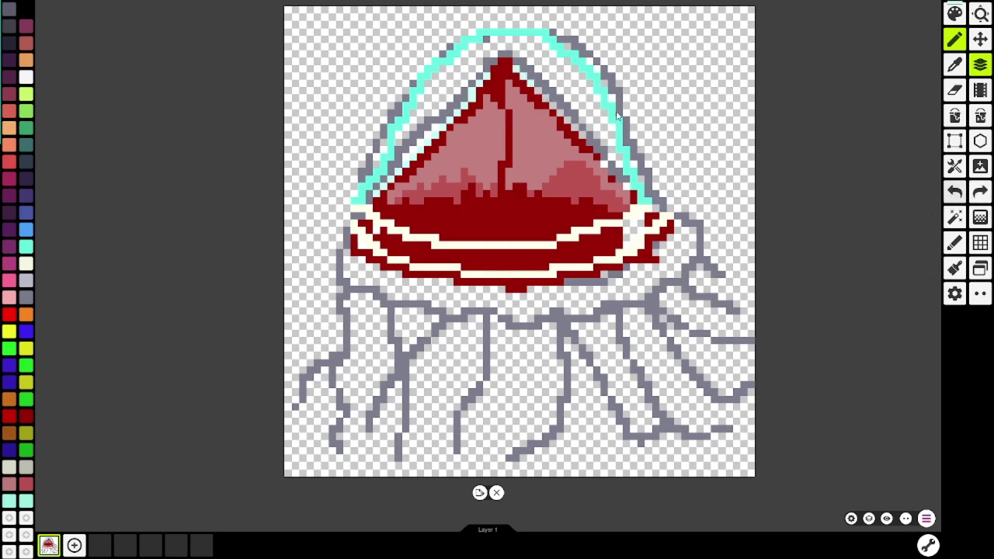
left_click(538, 92)
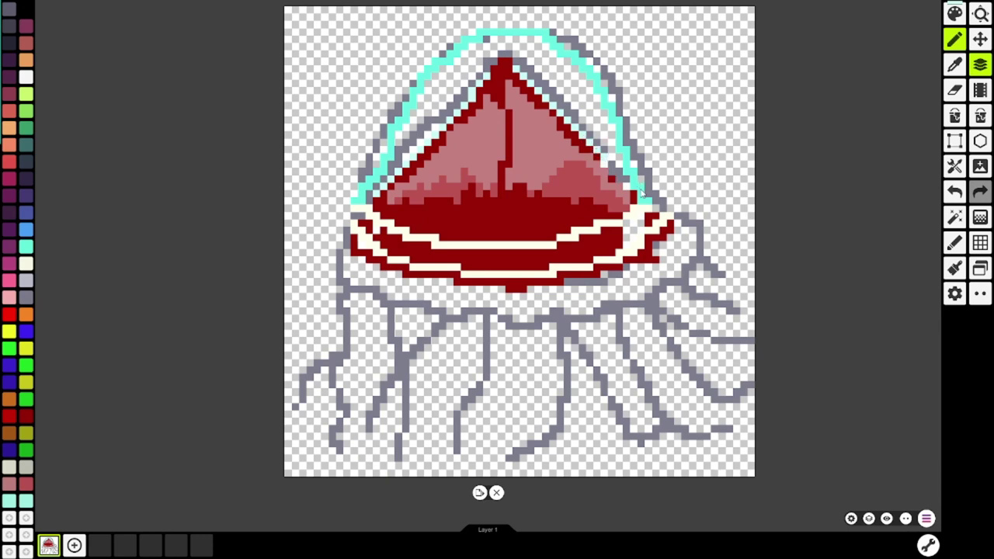
- Patch the triangle's right edge in dark red, and add the muted turquoise 95CBC1FF to the next empty palette slot
left_click(26, 417)
left_click(8, 517)
mouse_move(406, 215)
left_mouse_down()
mouse_move(451, 181)
mouse_move(430, 184)
mouse_move(411, 166)
mouse_move(409, 178)
mouse_move(419, 161)
mouse_move(449, 165)
left_mouse_up()
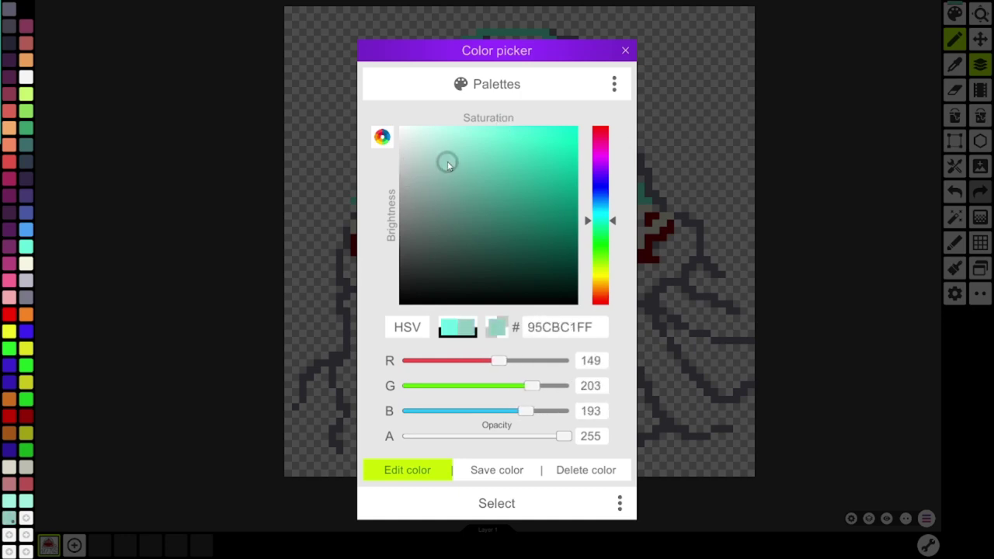
left_click(500, 504)
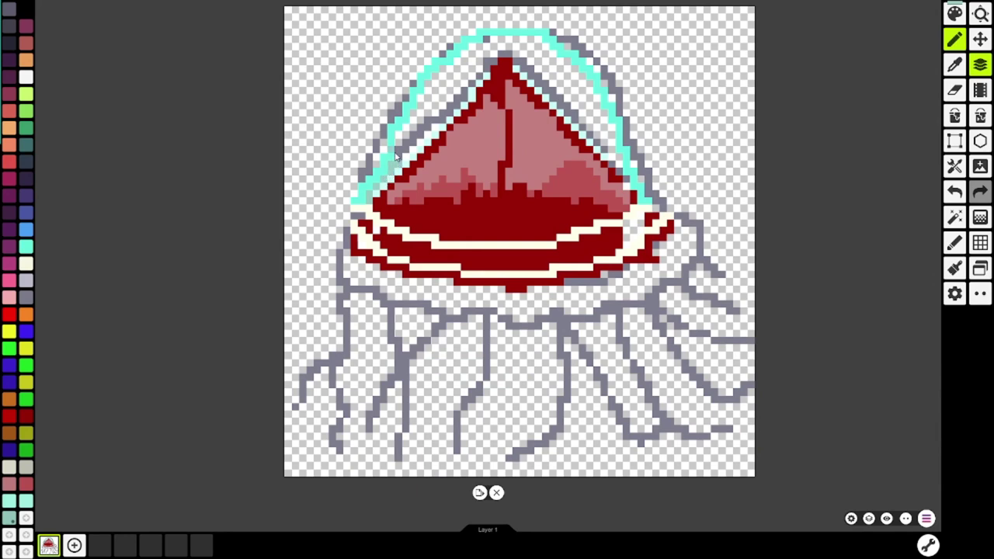
- Paint a muted turquoise shade over the grey sketch line along the triangle's left slope, up to the apex
key("ctrl+z")
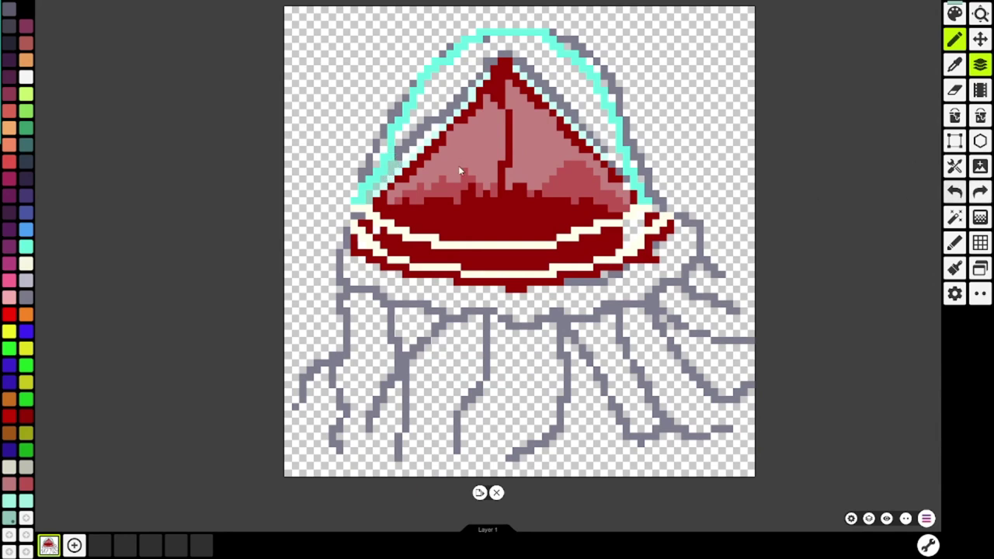
key("ctrl+y")
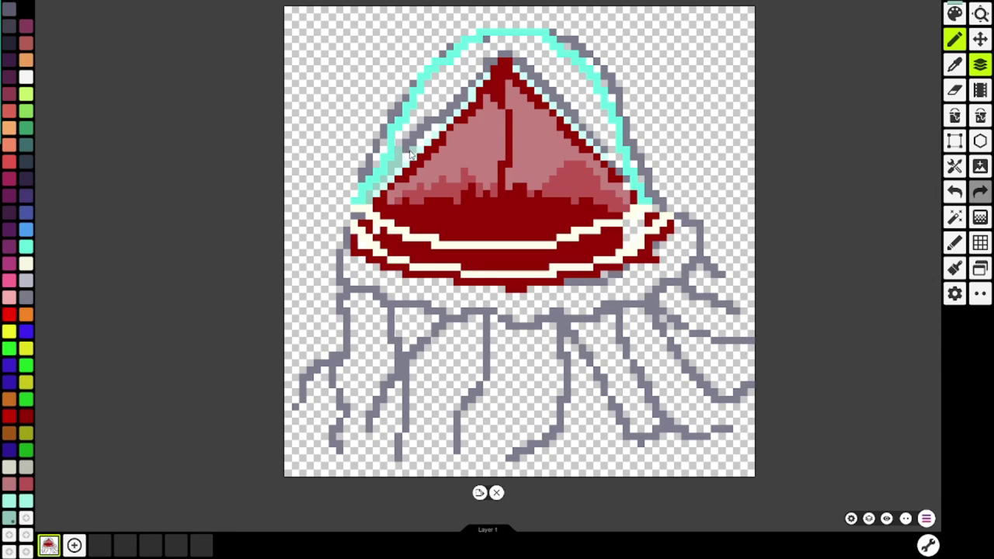
left_click(952, 197)
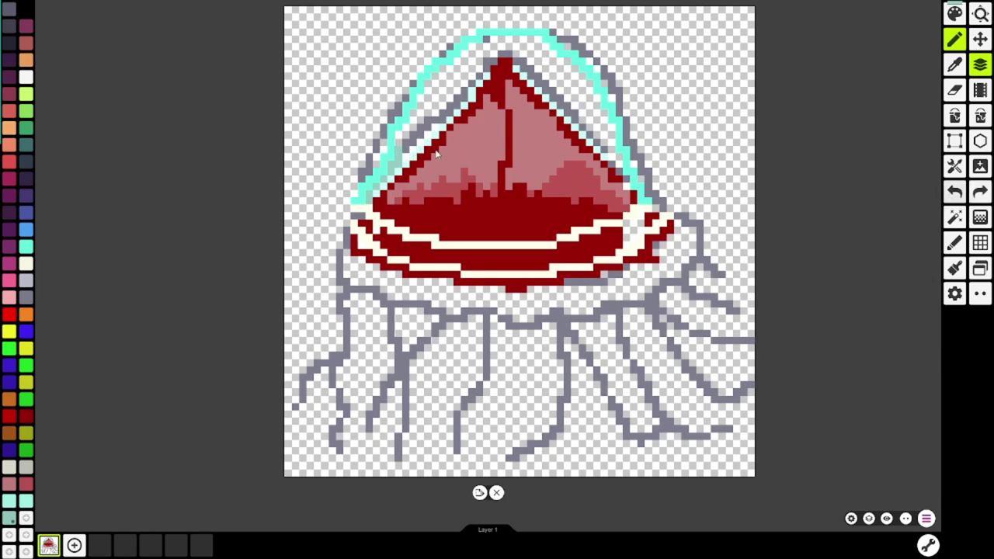
key("ctrl+y")
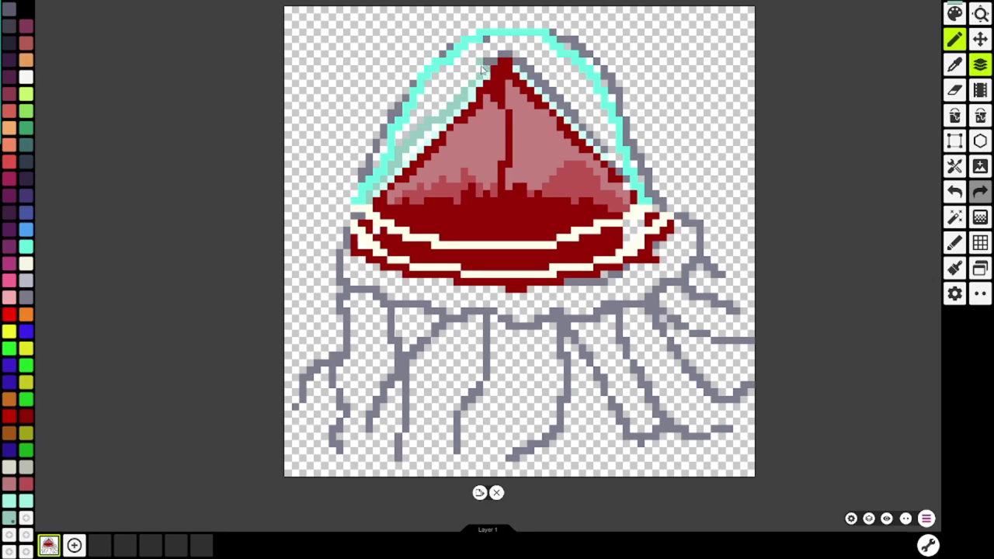
- Extend the triangle's apex upwards in dark red and shade outside its right slope in muted turquoise
left_click(19, 418)
left_click(503, 56)
left_click(502, 47)
left_click(8, 517)
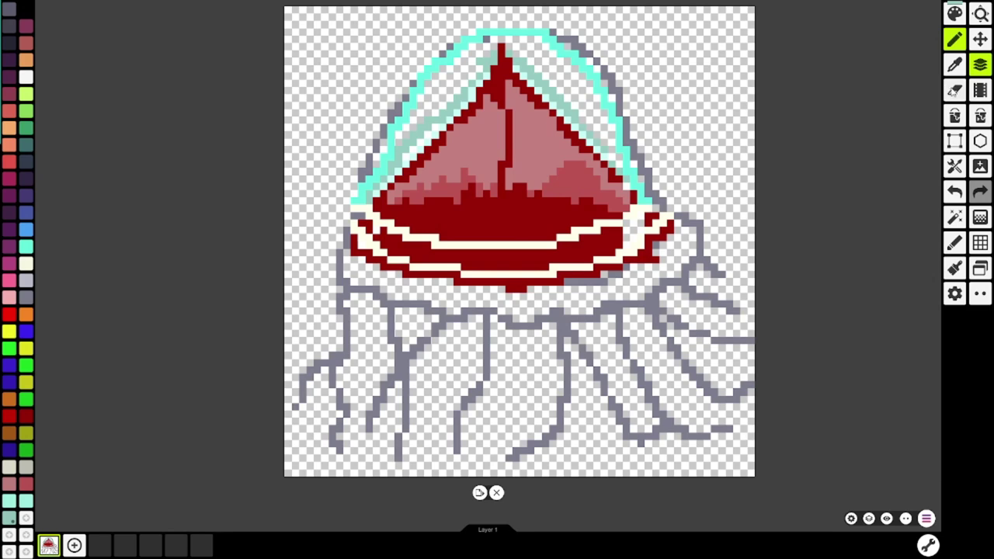
- Erase the grey sketch outline outside the turquoise dome on both its left and right sides
left_click(955, 89)
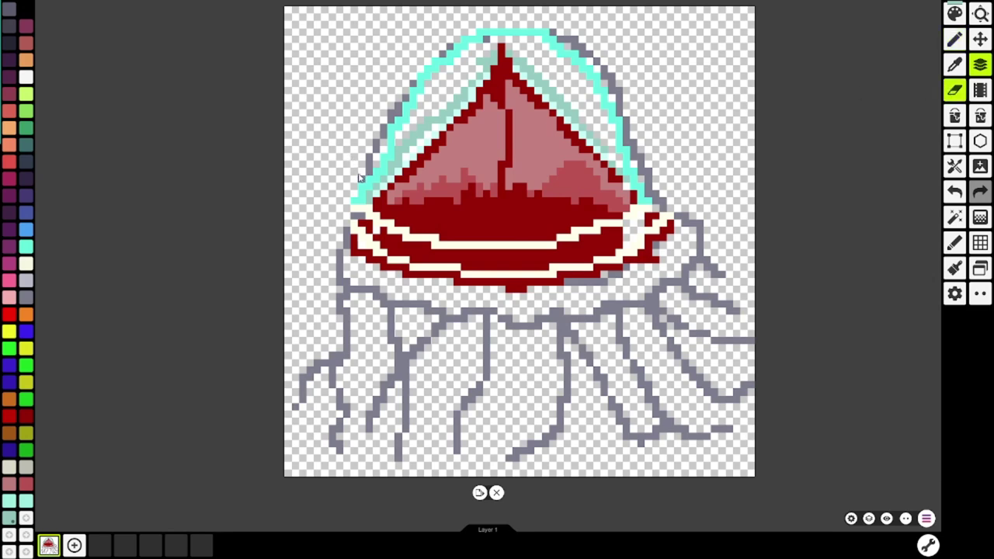
mouse_move(368, 171)
left_mouse_down()
mouse_move(410, 86)
mouse_move(449, 63)
mouse_move(449, 51)
mouse_move(491, 48)
mouse_move(483, 42)
left_mouse_up()
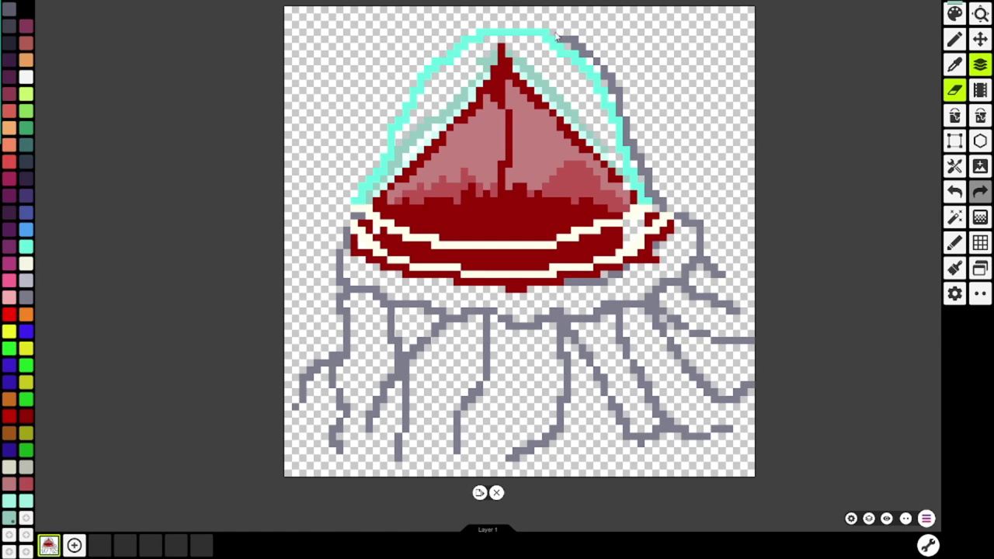
mouse_move(565, 43)
left_mouse_down()
mouse_move(610, 78)
mouse_move(619, 113)
mouse_move(619, 89)
mouse_move(650, 179)
left_mouse_up()
left_click(619, 92)
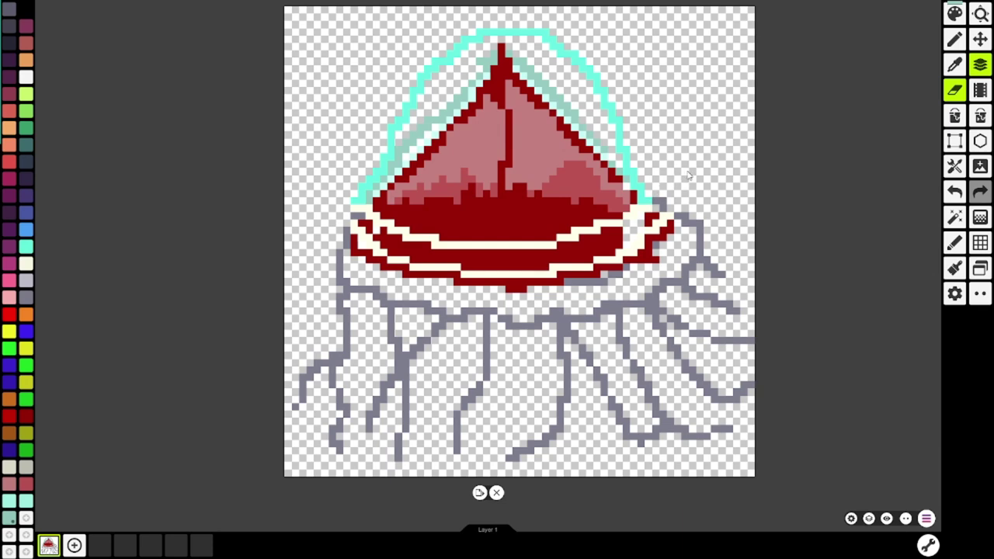
- Paint over the lower cream band in dark red and fill the empty pixels near the rim's right end
key("b")
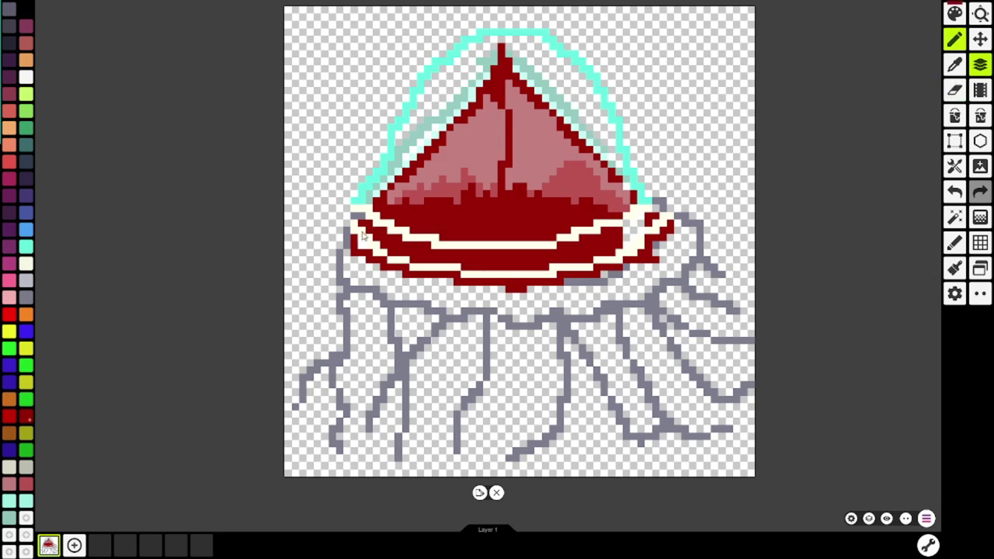
mouse_move(357, 226)
left_mouse_down()
mouse_move(377, 256)
mouse_move(409, 269)
mouse_move(493, 276)
mouse_move(466, 278)
mouse_move(571, 267)
mouse_move(556, 278)
mouse_move(625, 256)
mouse_move(620, 266)
mouse_move(660, 224)
mouse_move(629, 225)
mouse_move(639, 222)
left_mouse_up()
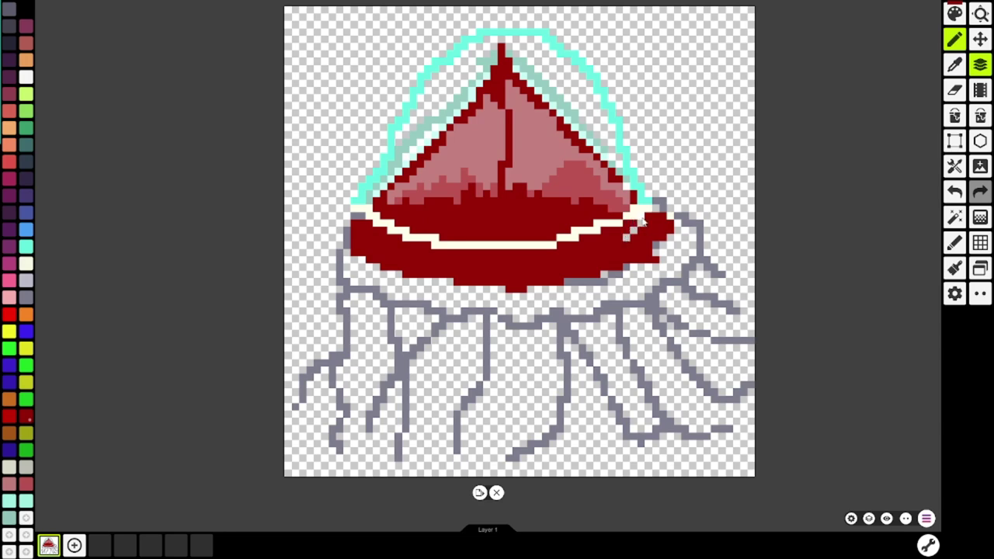
scroll(640, 225, "up", 5)
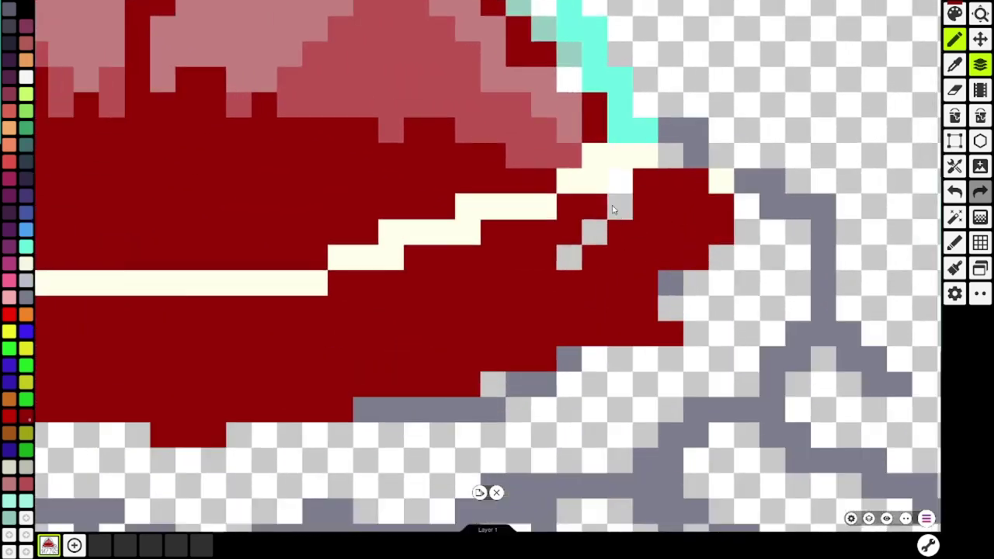
left_click_drag(624, 193, 624, 213)
scroll(577, 256, "down", 6)
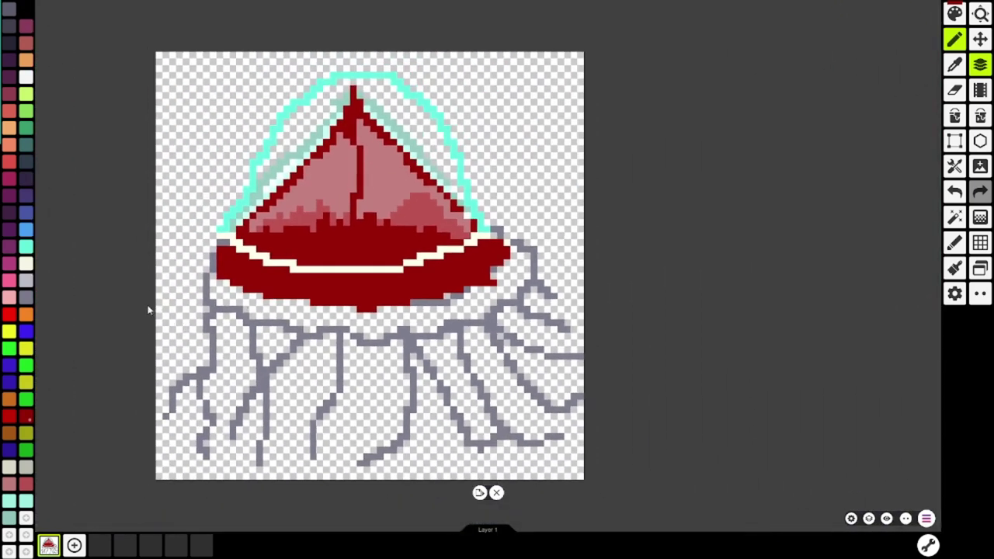
scroll(147, 306, "down", 2)
left_click_drag(104, 299, 215, 300)
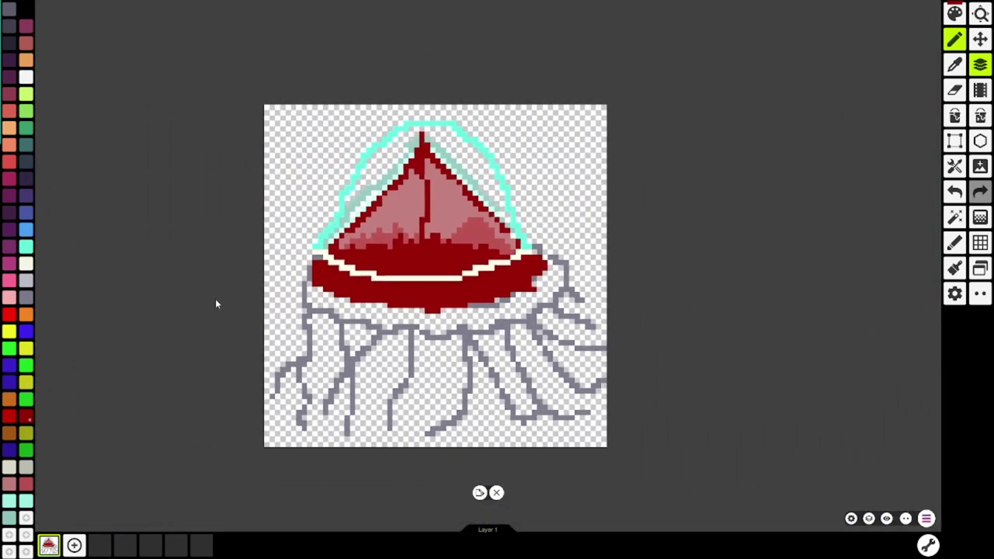
scroll(157, 312, "up", 3)
scroll(158, 311, "down", 1)
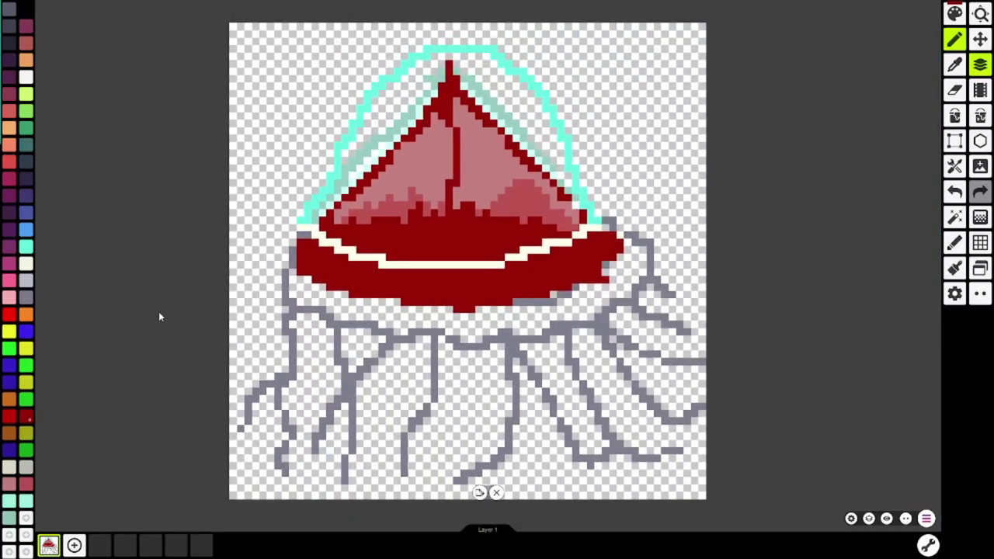
- Try a black background by painting both upper corners of the canvas around the dome with a 9 px pen
left_click(25, 11)
left_click_drag(254, 64, 270, 107)
left_click_drag(310, 57, 301, 83)
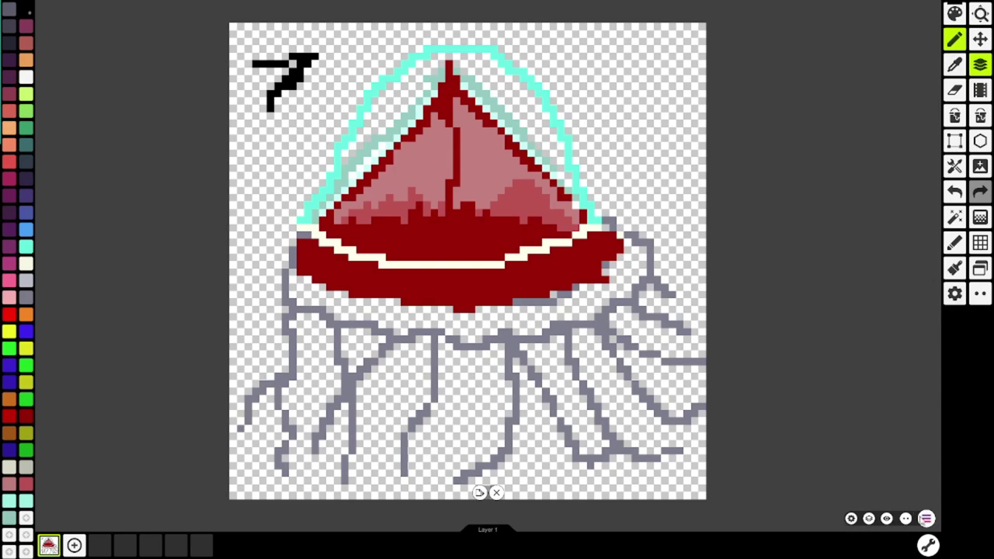
left_click(924, 519)
left_click(923, 520)
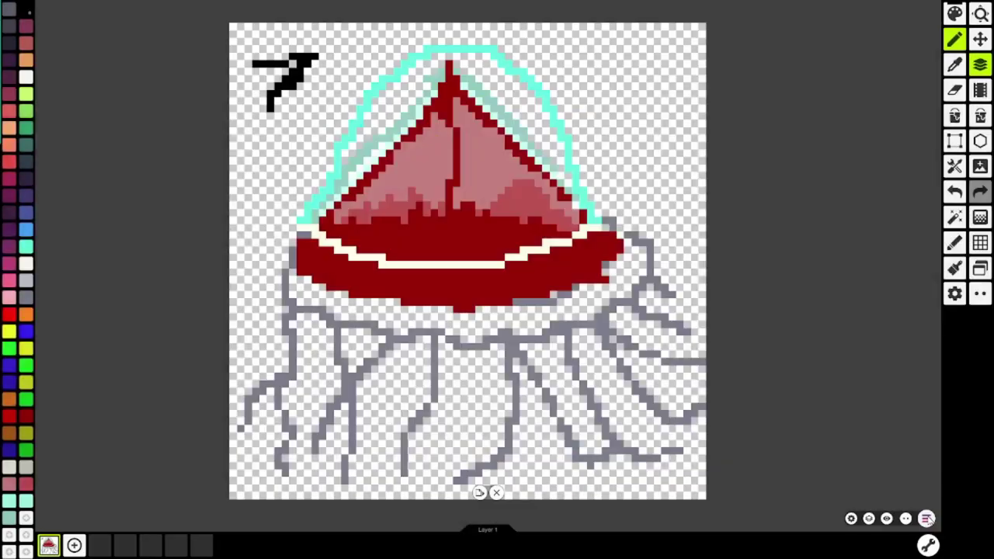
left_click(851, 518)
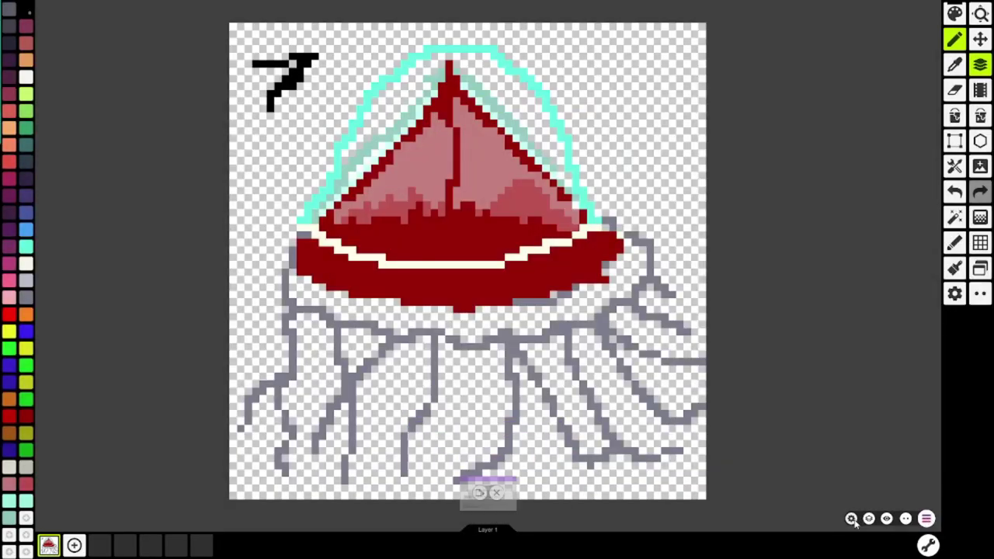
left_click(852, 519)
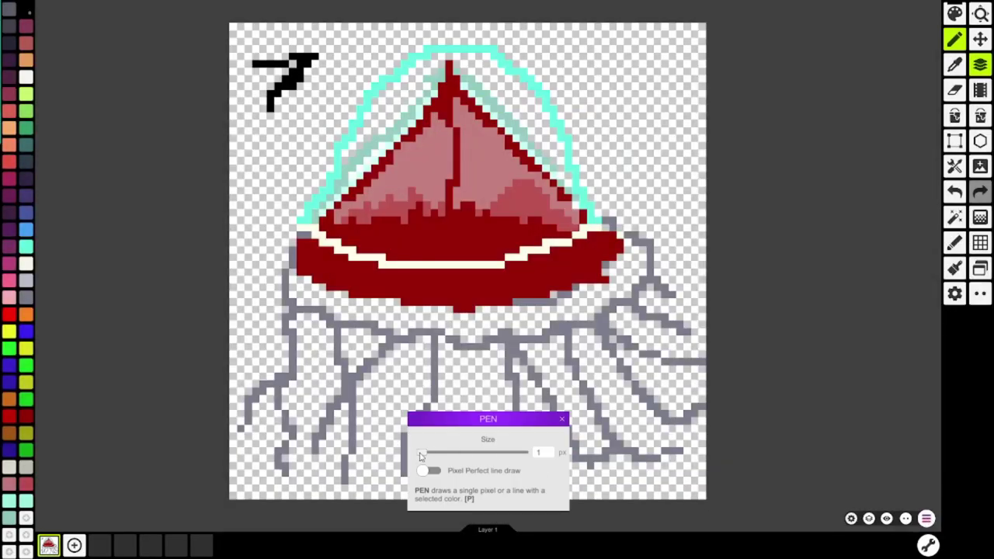
left_click_drag(420, 456, 522, 458)
mouse_move(316, 139)
left_mouse_down()
mouse_move(268, 122)
mouse_move(297, 68)
mouse_move(286, 91)
mouse_move(265, 54)
mouse_move(328, 43)
left_mouse_up()
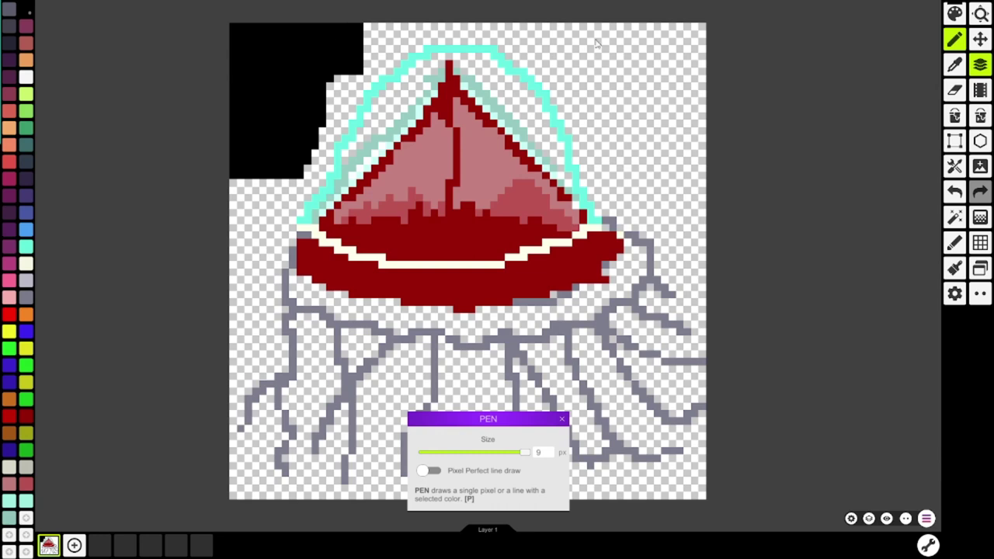
mouse_move(596, 44)
left_mouse_down()
mouse_move(622, 101)
mouse_move(661, 82)
mouse_move(659, 53)
mouse_move(692, 59)
mouse_move(708, 133)
mouse_move(702, 164)
mouse_move(657, 155)
left_mouse_up()
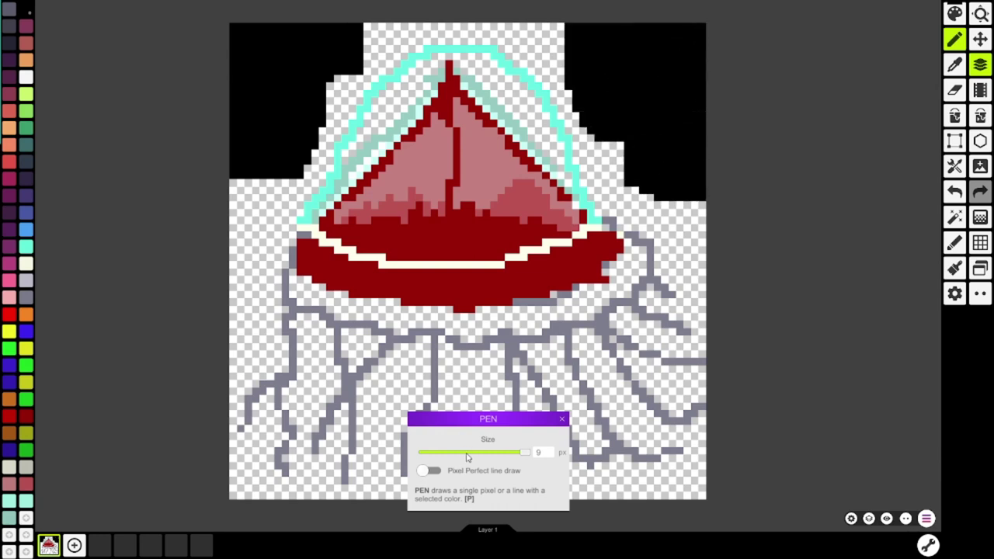
- Try to extend the black background along the dome's left side and above its top with a 3 px pen
left_click_drag(466, 457, 444, 458)
left_click_drag(355, 86, 324, 106)
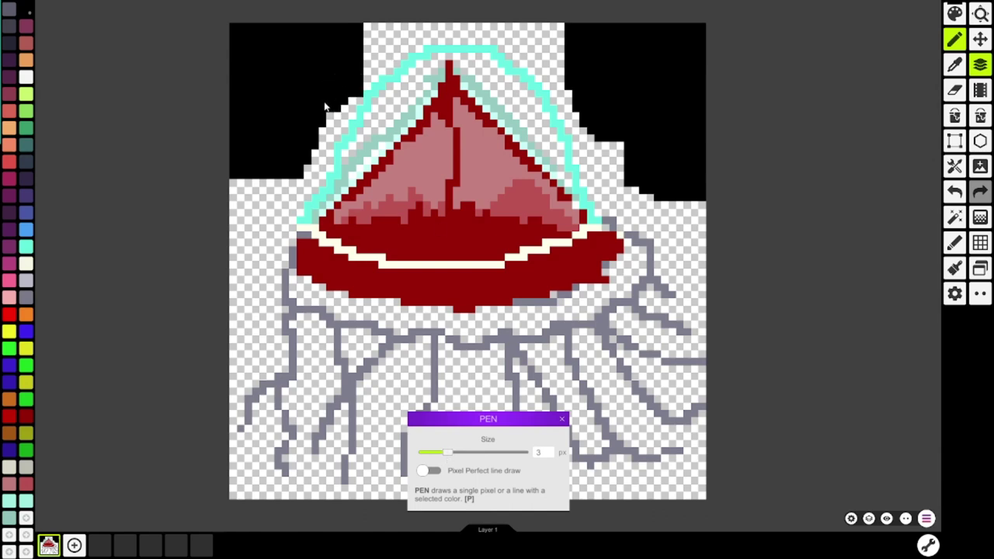
mouse_move(356, 65)
left_mouse_down()
mouse_move(377, 31)
mouse_move(561, 35)
mouse_move(413, 39)
mouse_move(381, 49)
mouse_move(380, 64)
left_mouse_up()
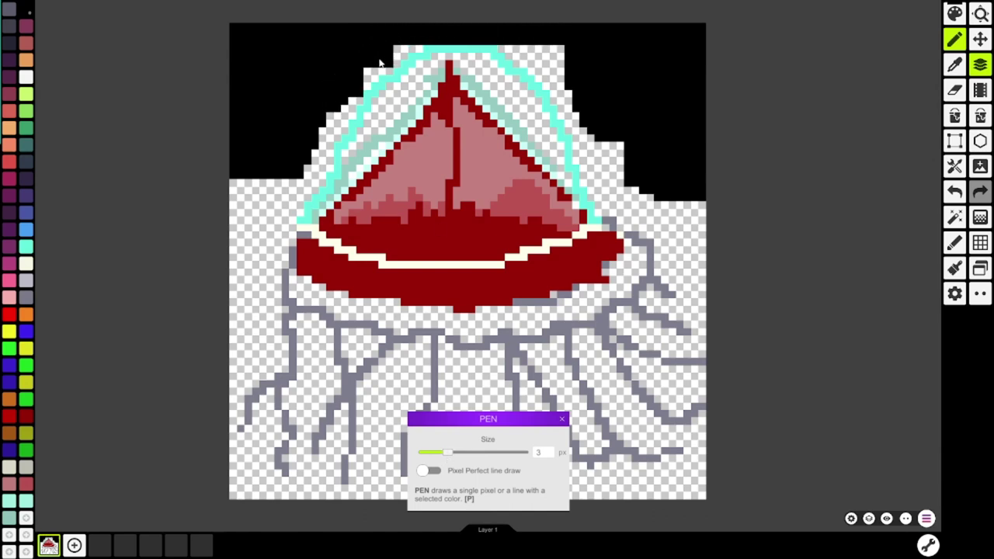
left_click_drag(262, 169, 244, 284)
mouse_move(230, 216)
left_mouse_down()
mouse_move(260, 233)
mouse_move(273, 196)
mouse_move(302, 169)
left_mouse_up()
left_click_drag(323, 120, 378, 62)
left_click_drag(538, 48, 554, 48)
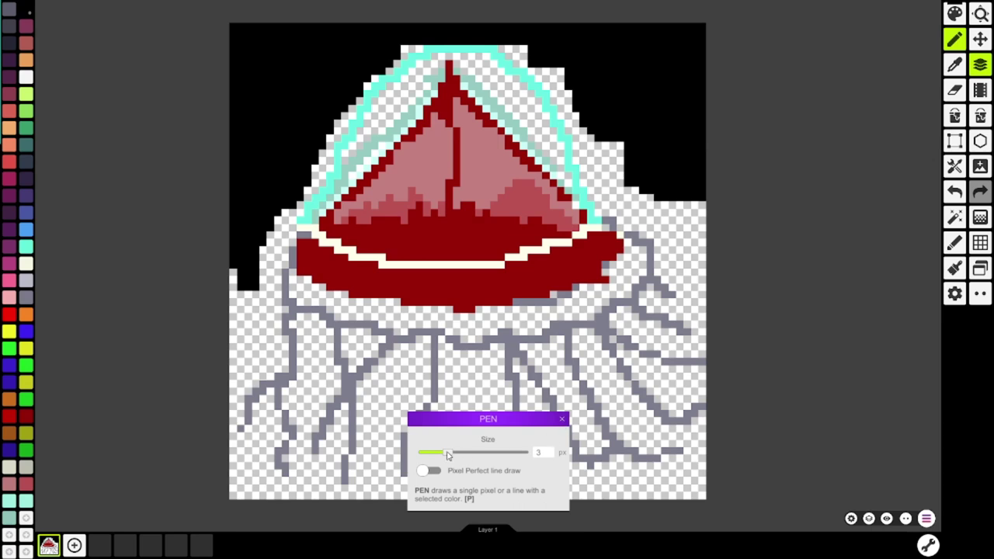
- Reset the pen to its smallest size and try filling the empty background right of the dome with black using Paint Bucket
left_click_drag(450, 455, 371, 457)
left_click(562, 418)
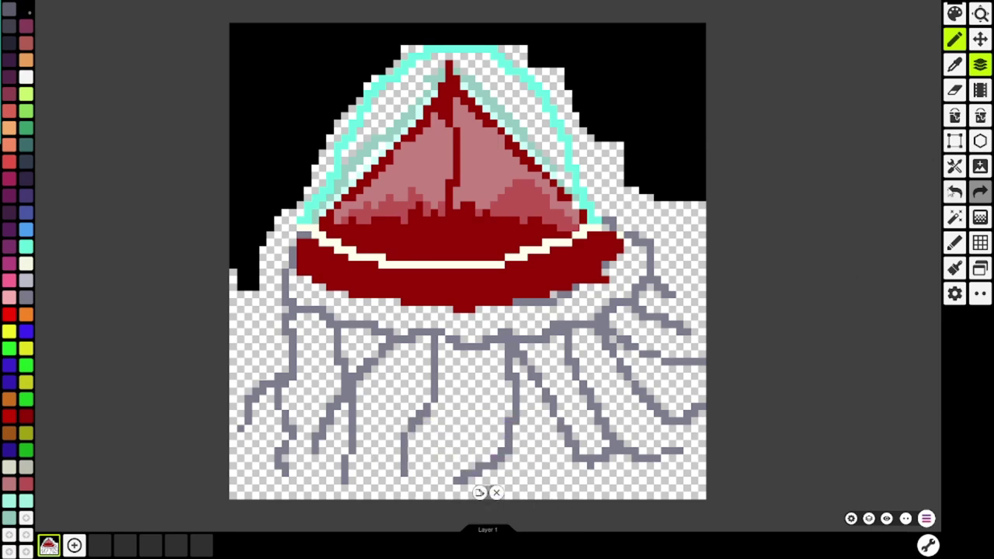
left_click(955, 116)
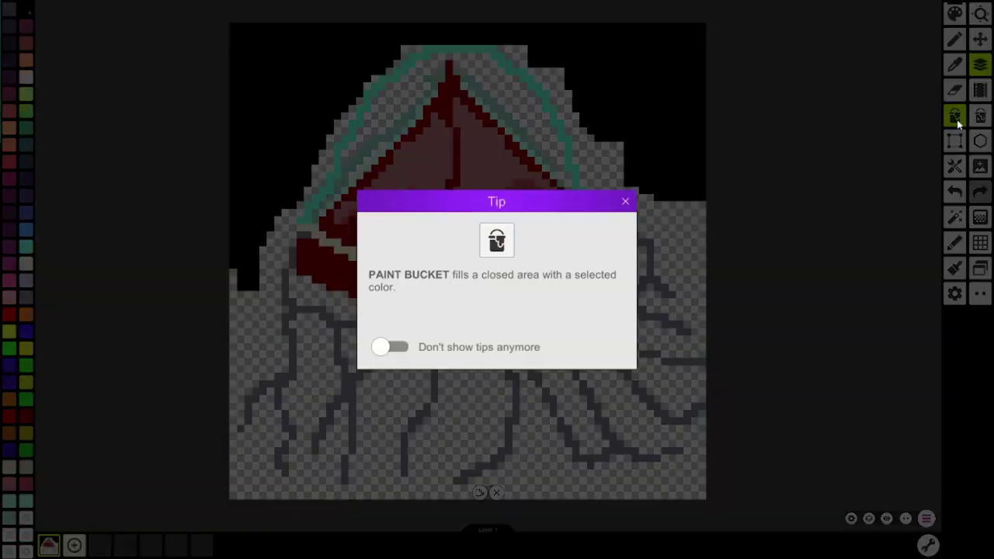
left_click(625, 202)
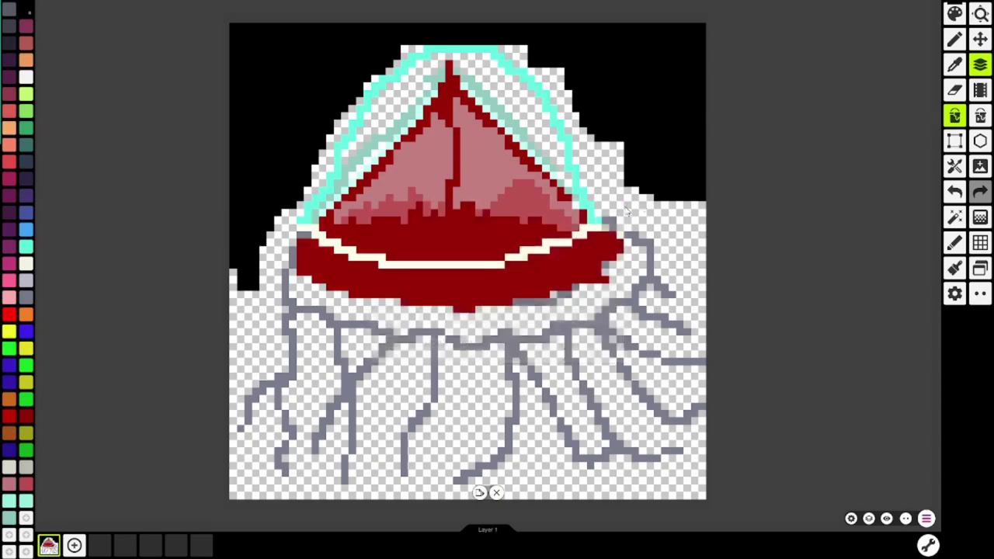
left_click(980, 116)
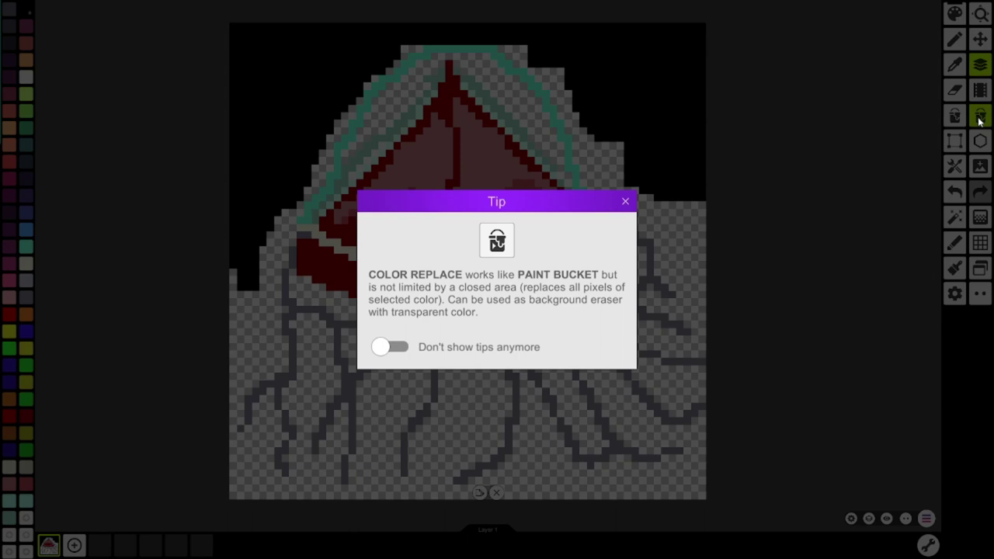
left_click(626, 201)
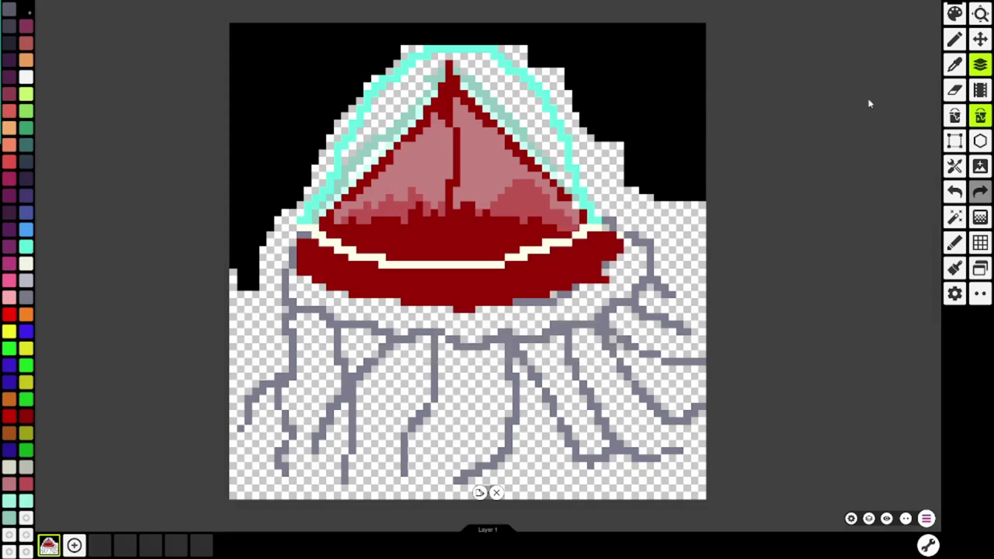
left_click(955, 115)
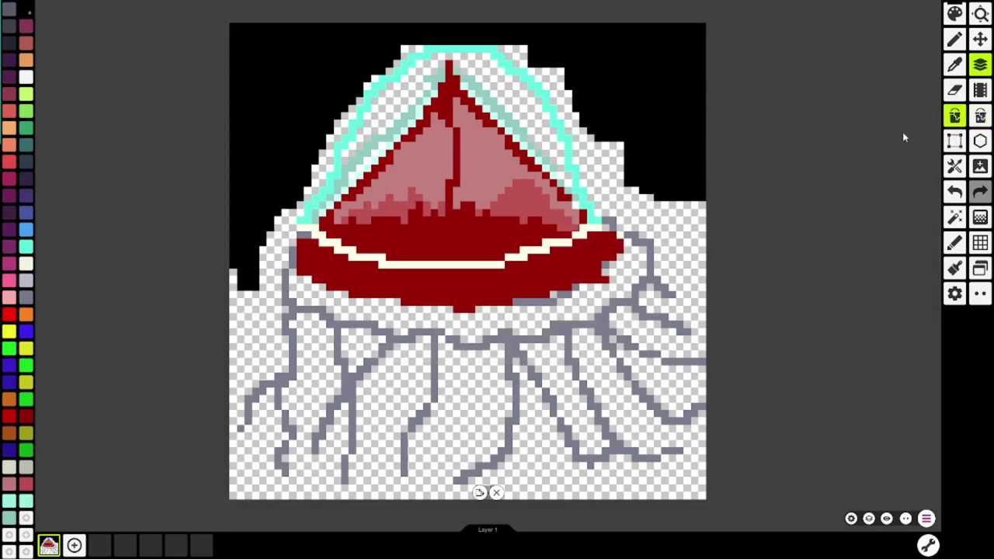
left_click(617, 182)
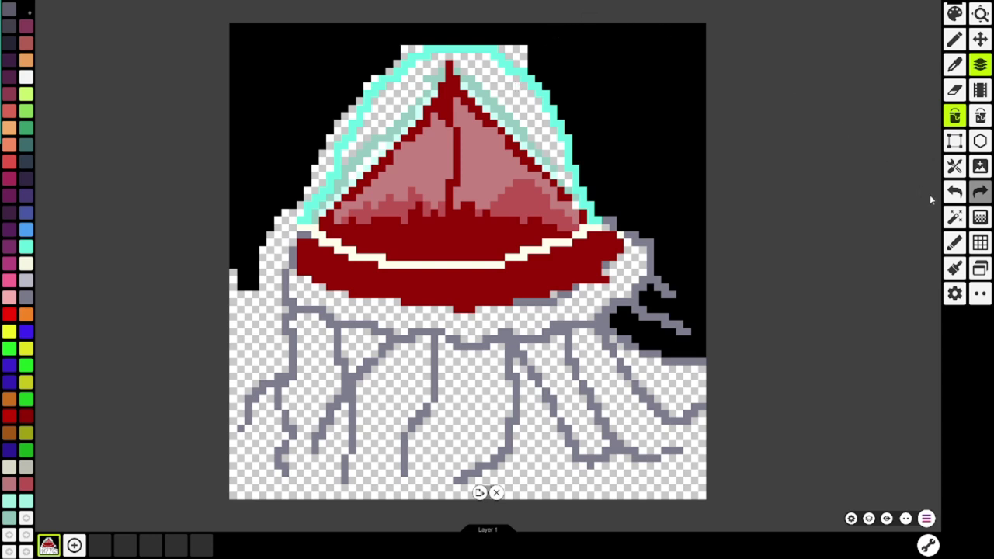
- Undo the black fill and all the black background strokes around the helmet
left_click(955, 192)
left_click(955, 192)
left_click(955, 192)
left_click(955, 193)
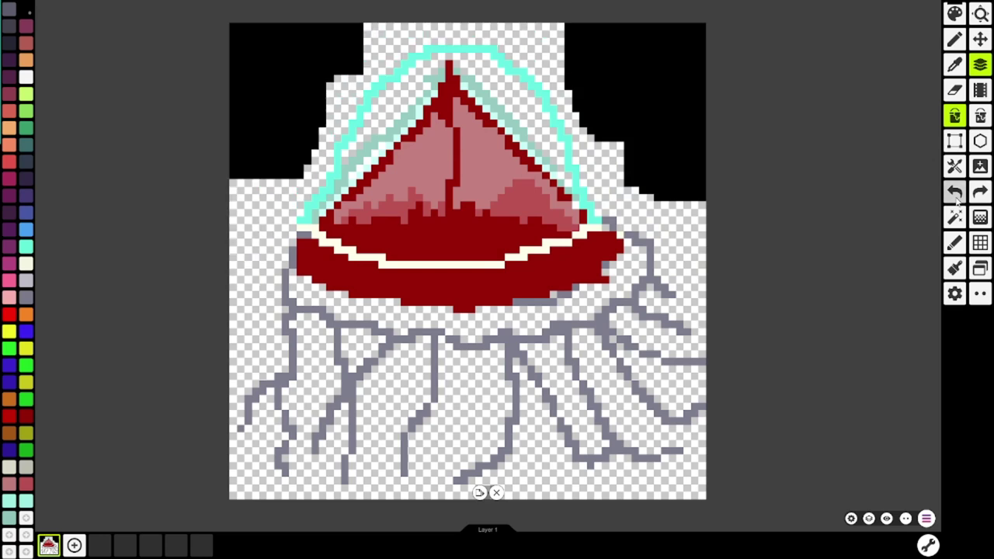
left_click(955, 193)
left_click(955, 193)
left_click(955, 192)
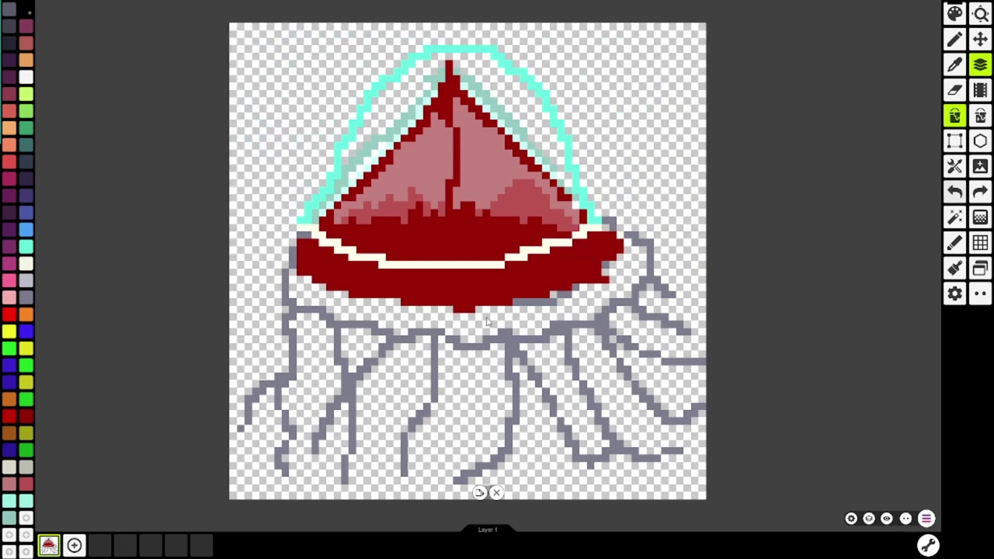
- Sample the pale turquoise of the dome's glass and dab a few pixels of it beside the rim's left end
left_click(9, 506)
left_click(27, 503)
left_click(955, 65)
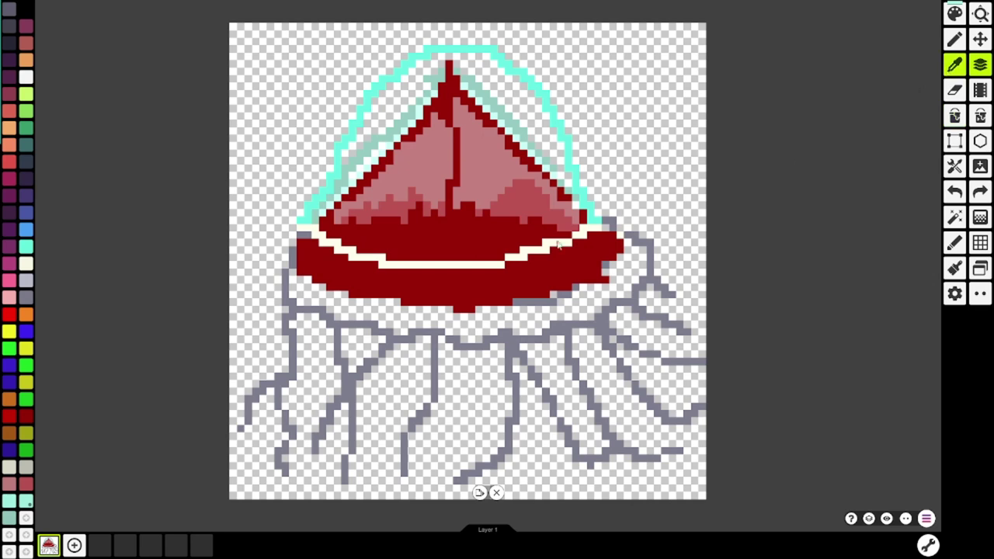
left_click(332, 206)
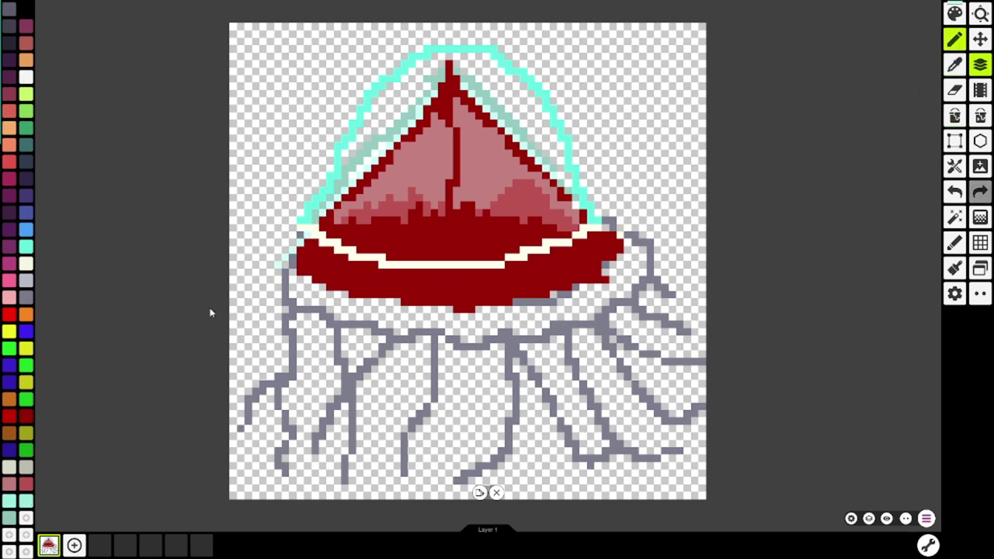
- Add a pale pink, FFCCF4FF, to an empty palette slot as the drawing colour
left_click(25, 520)
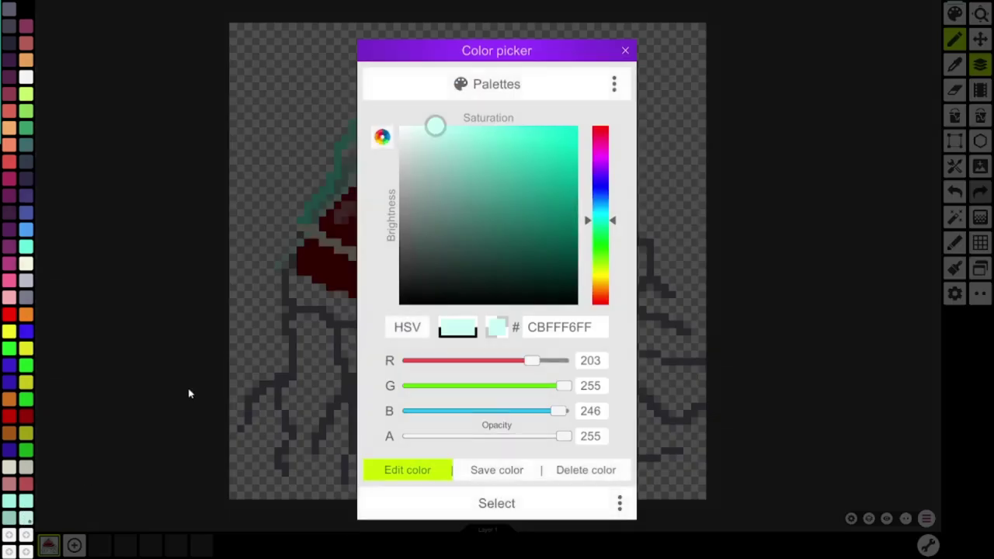
left_click(596, 157)
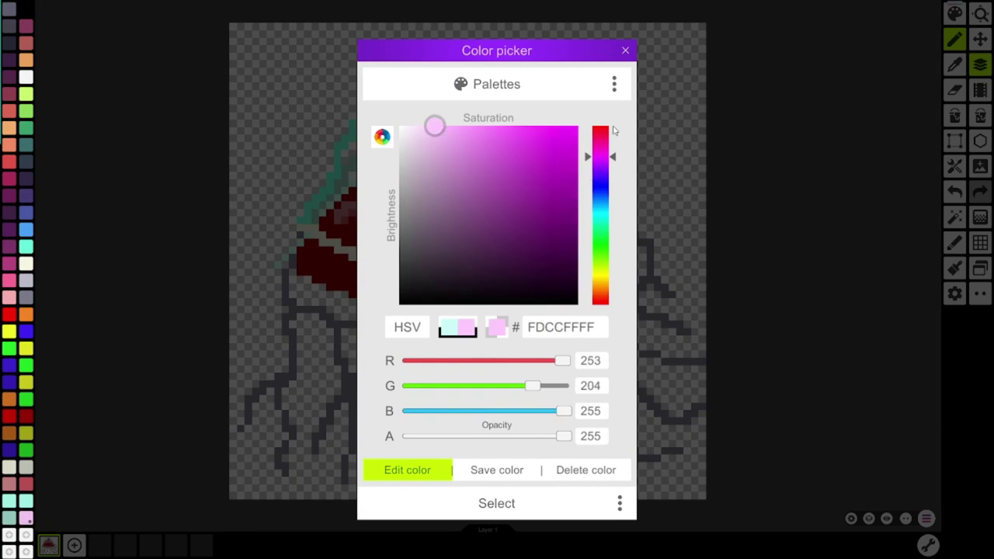
left_click(607, 148)
left_click(607, 153)
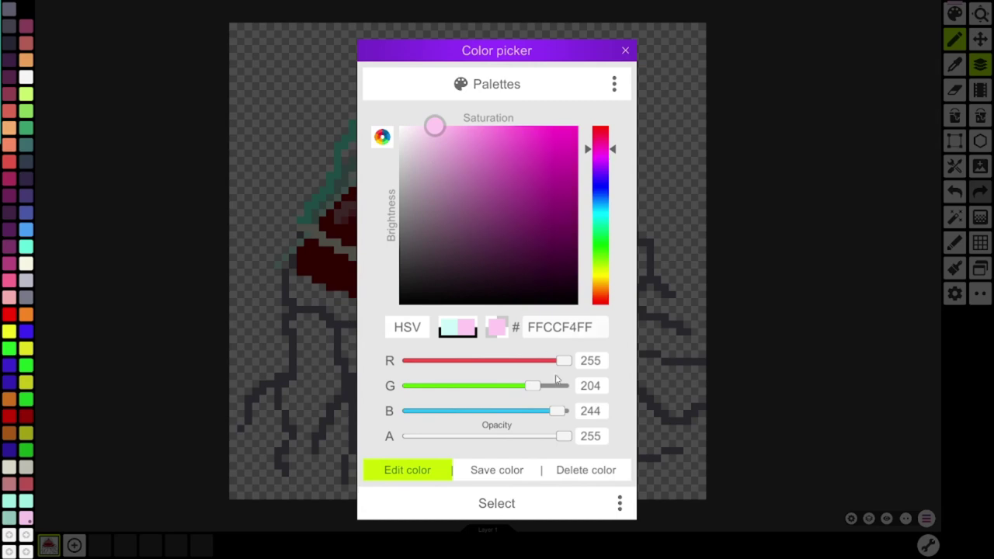
left_click(520, 510)
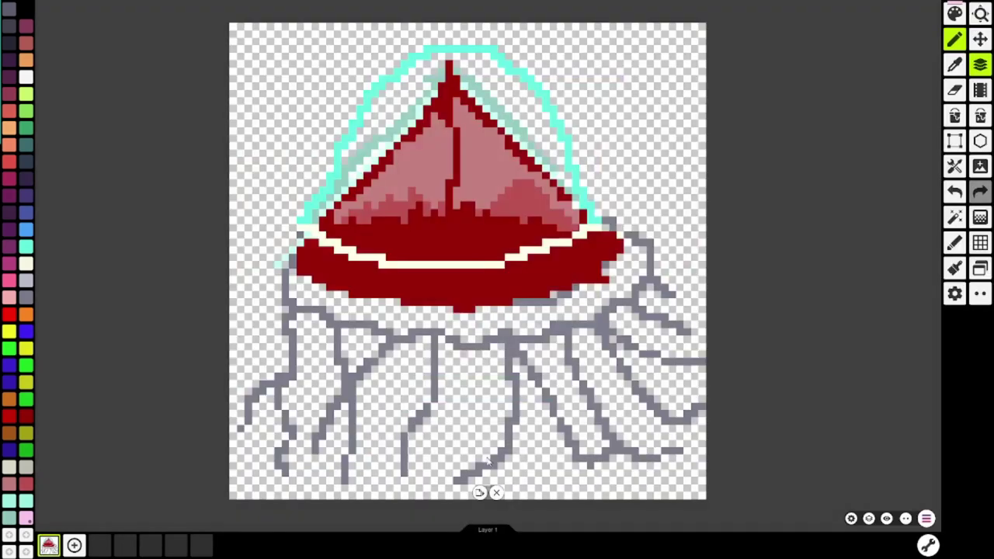
- Draw four slanted pale pink stripes across the left half of the dark red rim, undoing misplaced pixels
left_click(332, 255)
left_click_drag(323, 263, 310, 273)
left_click_drag(361, 266, 344, 289)
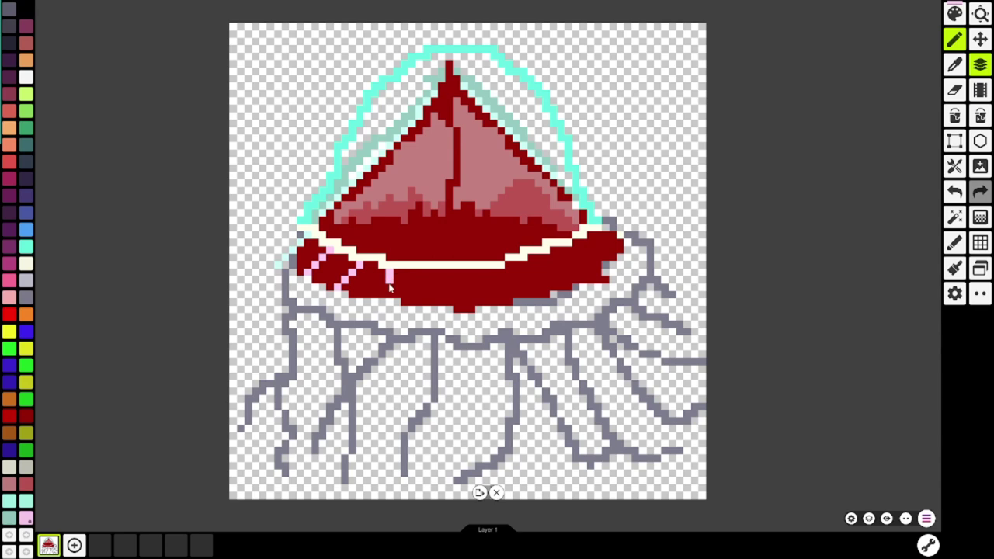
left_click(955, 192)
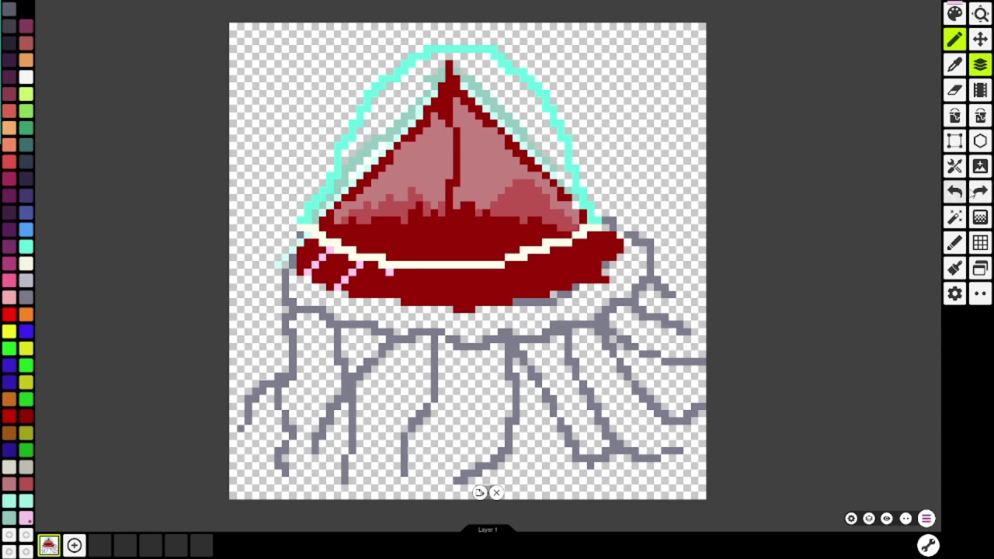
left_click(955, 192)
left_click_drag(389, 270, 372, 299)
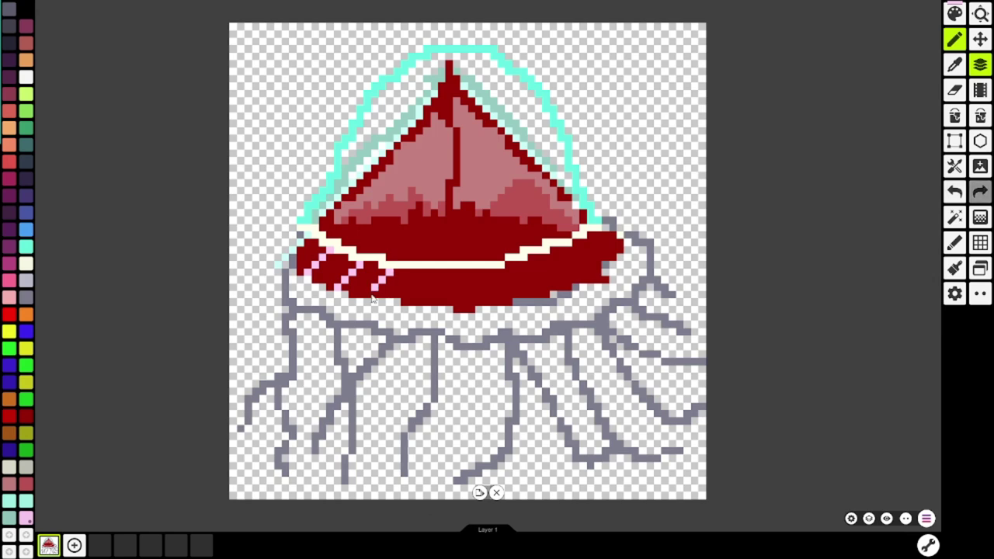
left_click(422, 272)
left_click(956, 191)
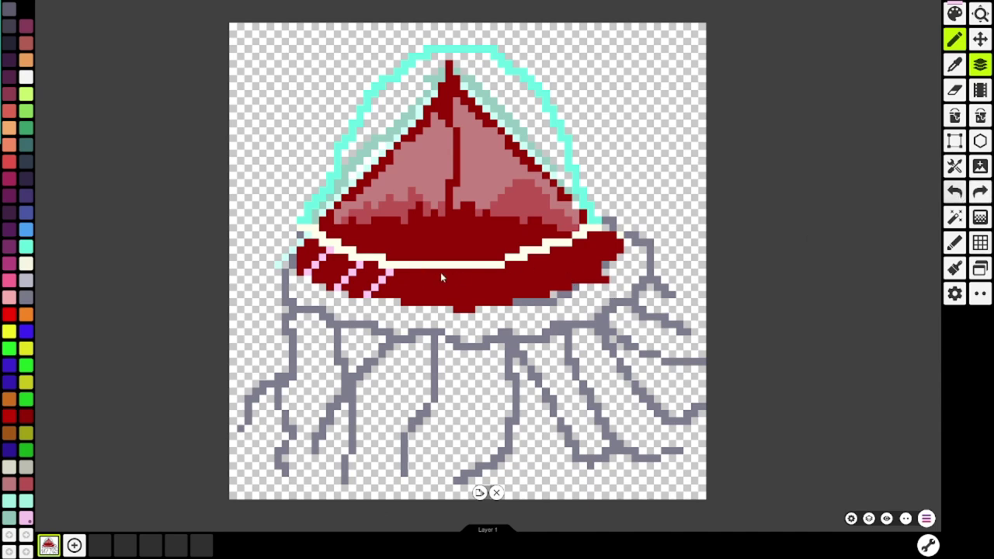
left_click_drag(428, 271, 412, 287)
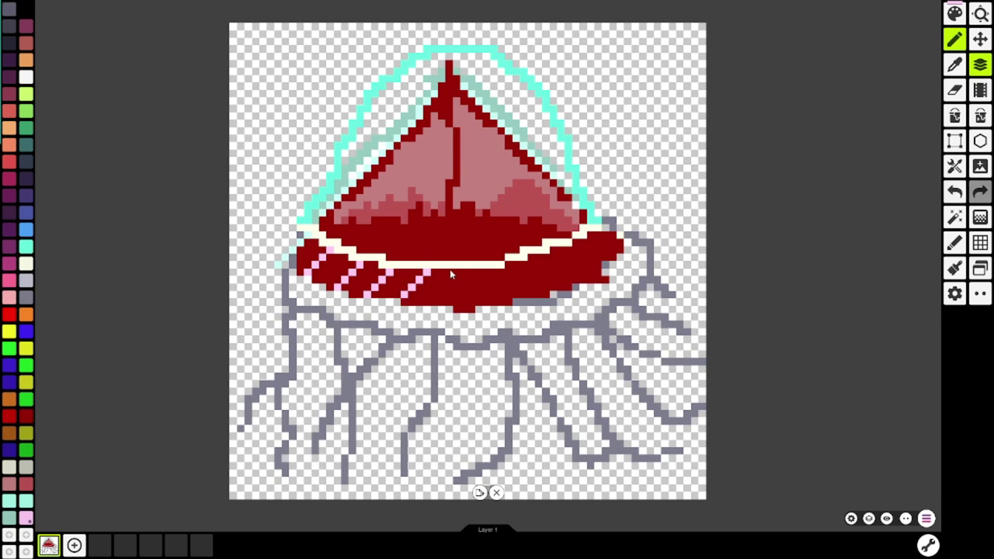
- Draw three pale pink stripes slanting the opposite way across the right half of the rim, undoing misplaced pixels
left_click(589, 248)
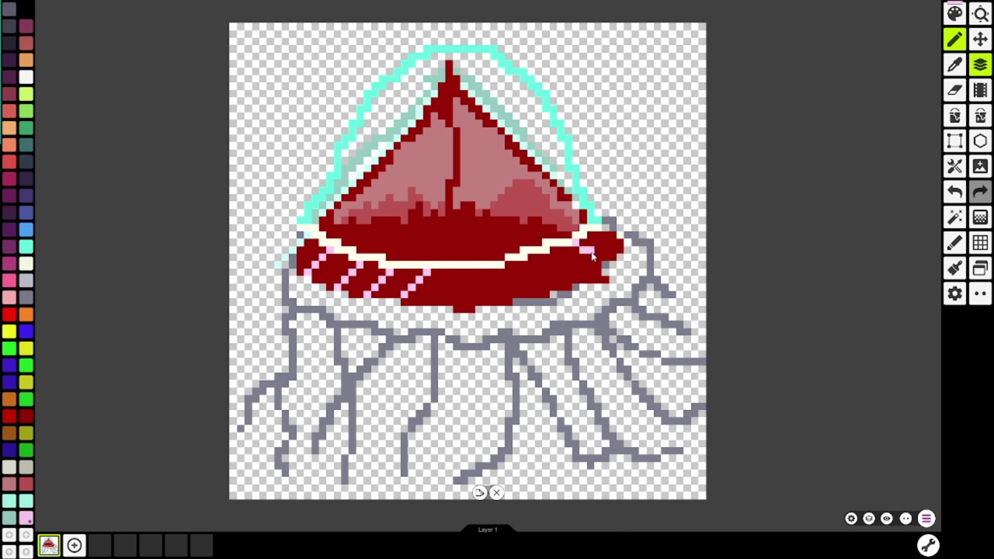
left_click(960, 196)
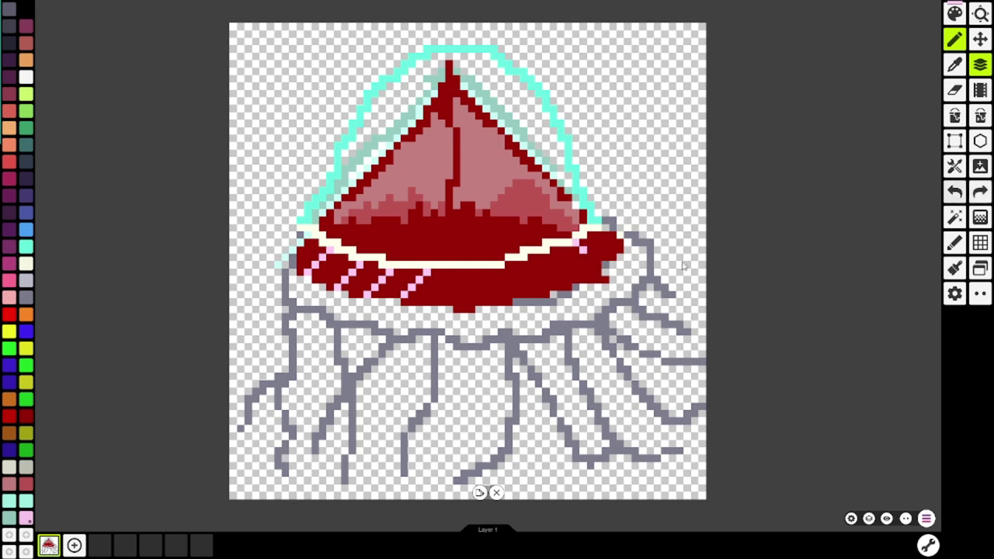
left_click(592, 261)
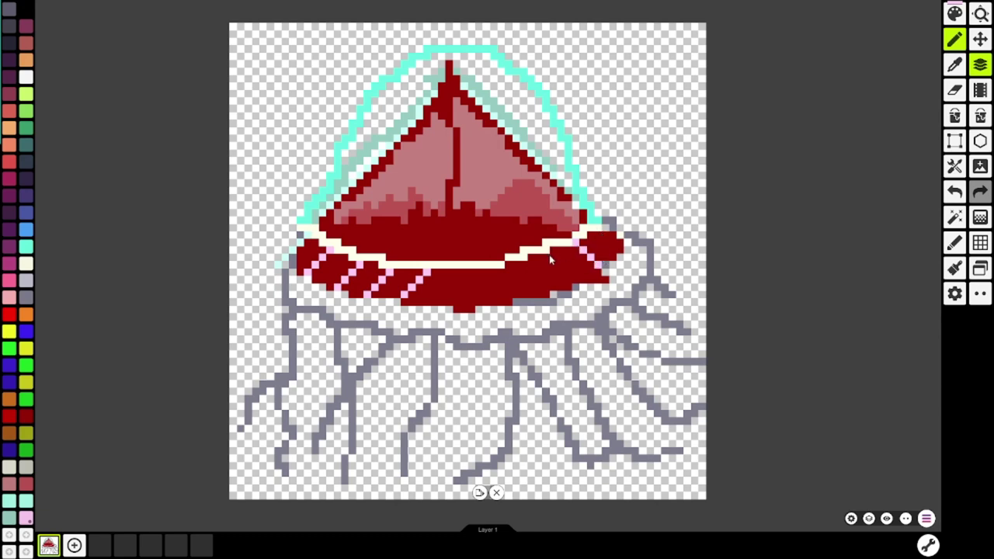
left_click_drag(561, 263, 574, 281)
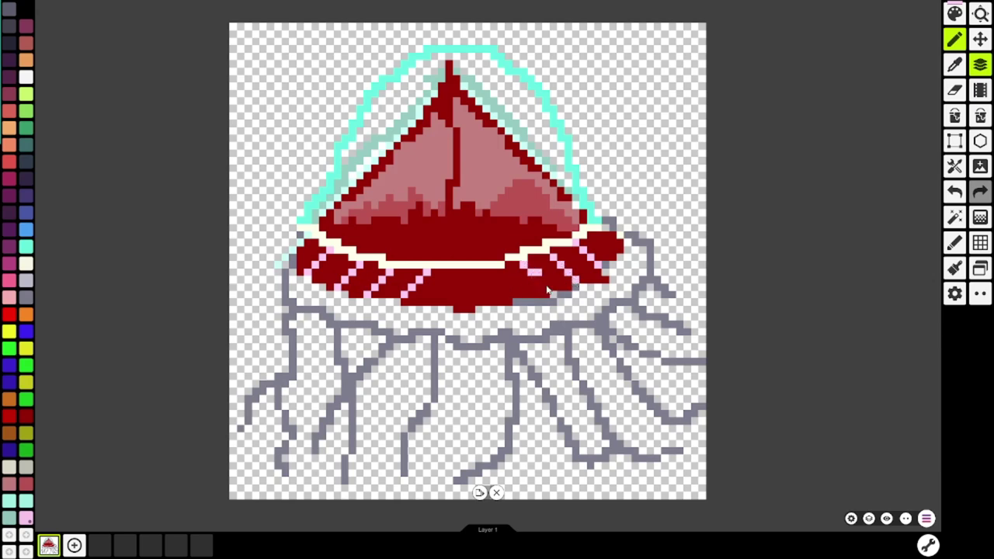
left_click(955, 192)
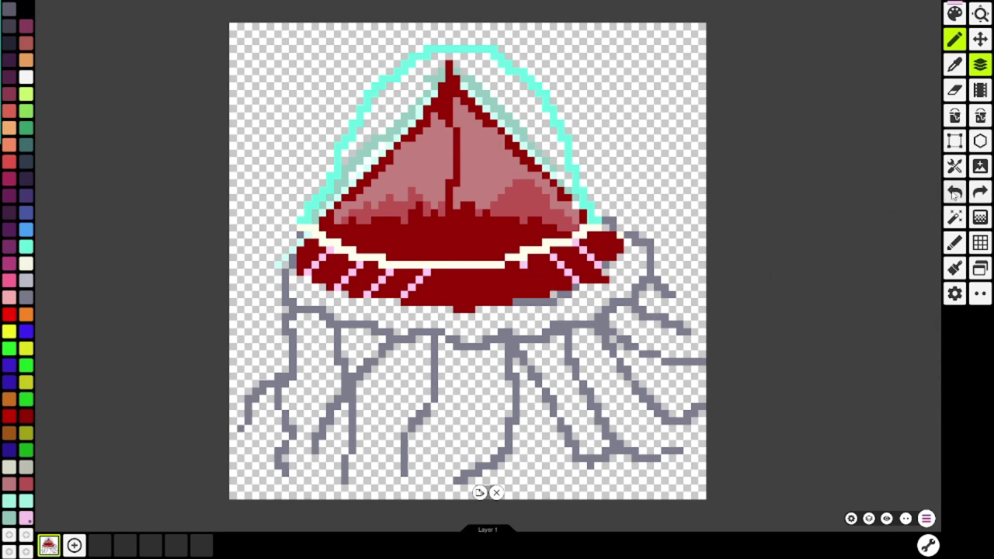
left_click(515, 270)
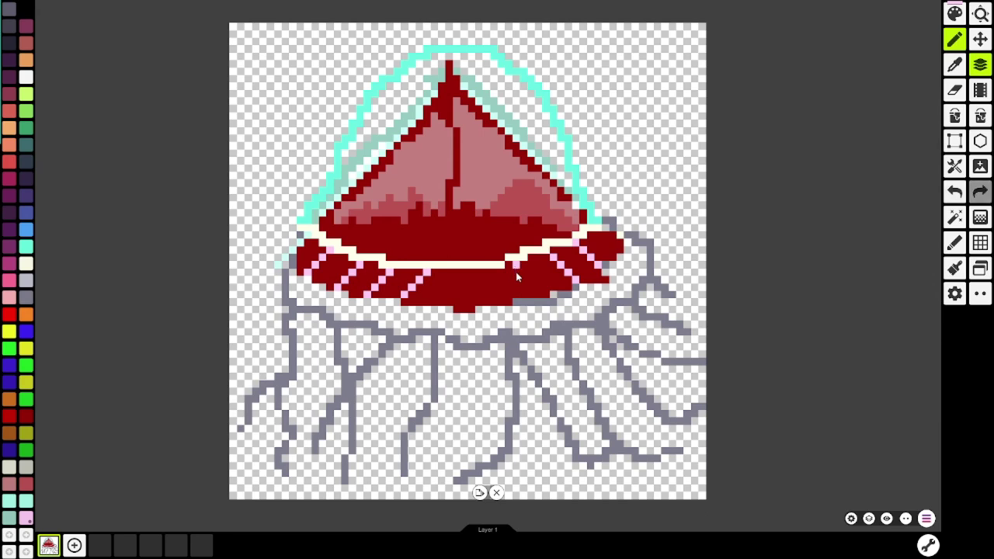
left_click(954, 191)
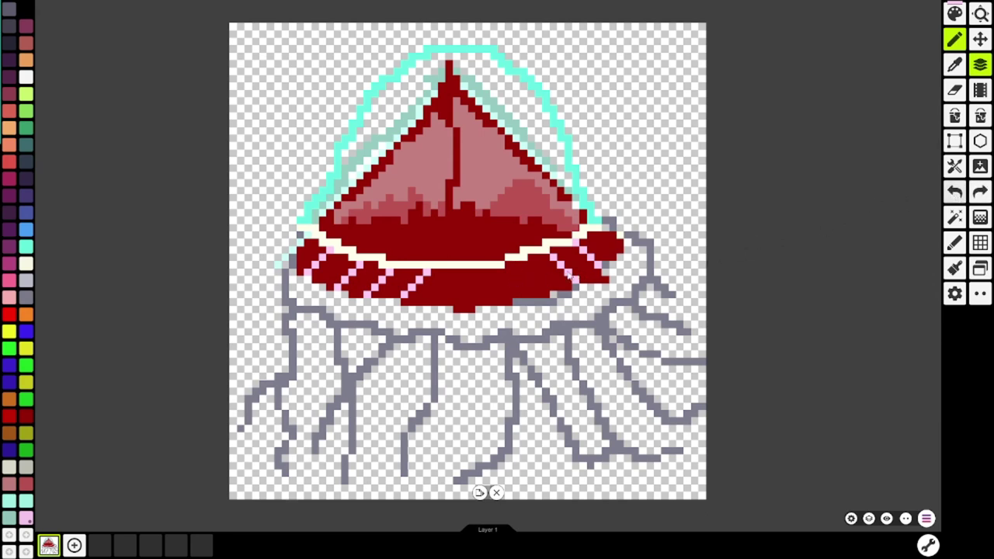
left_click(512, 270)
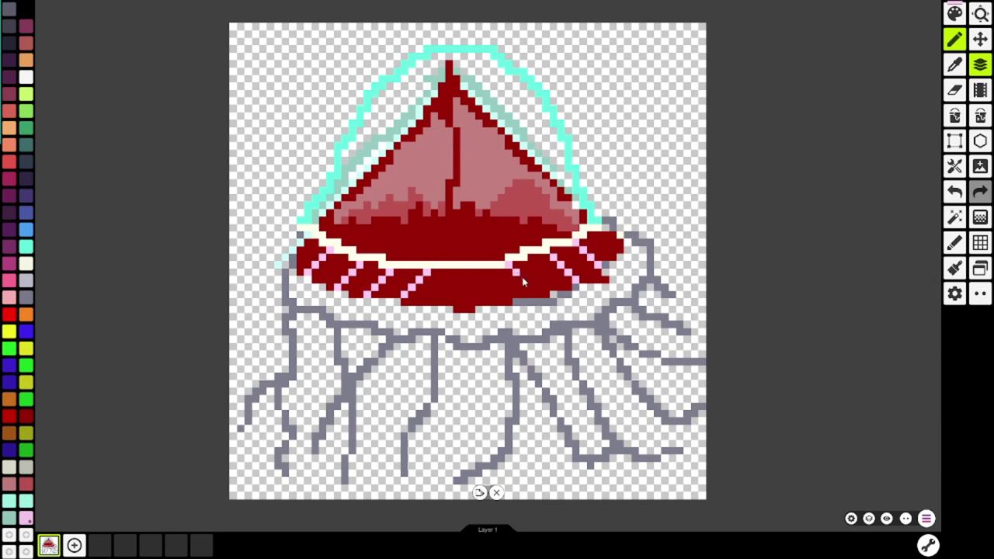
left_click_drag(531, 284, 535, 295)
- Try another slanted pale pink stripe just right of the rim's centre, and undo it
left_click_drag(484, 282, 502, 297)
left_click(948, 194)
left_click(953, 196)
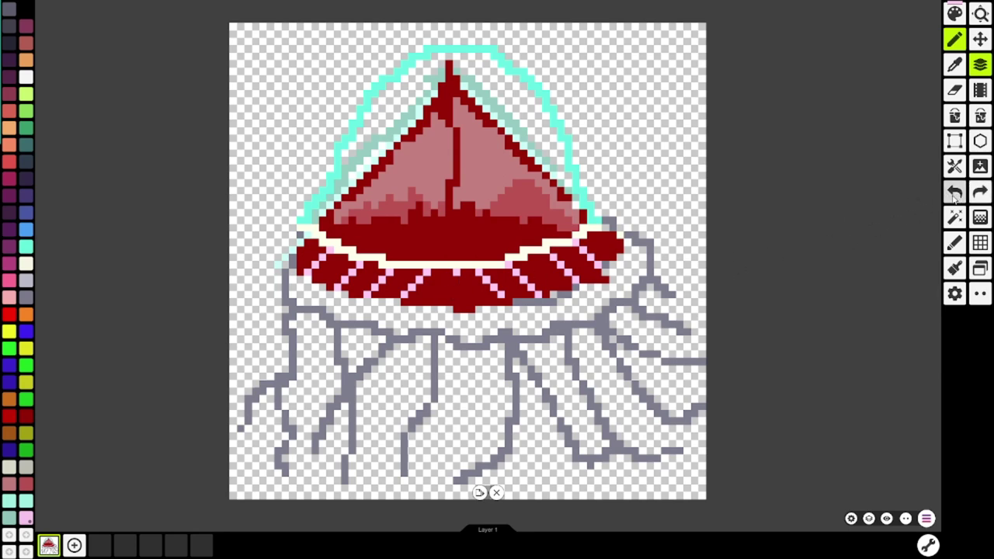
left_click(953, 196)
left_click(954, 195)
left_click(953, 196)
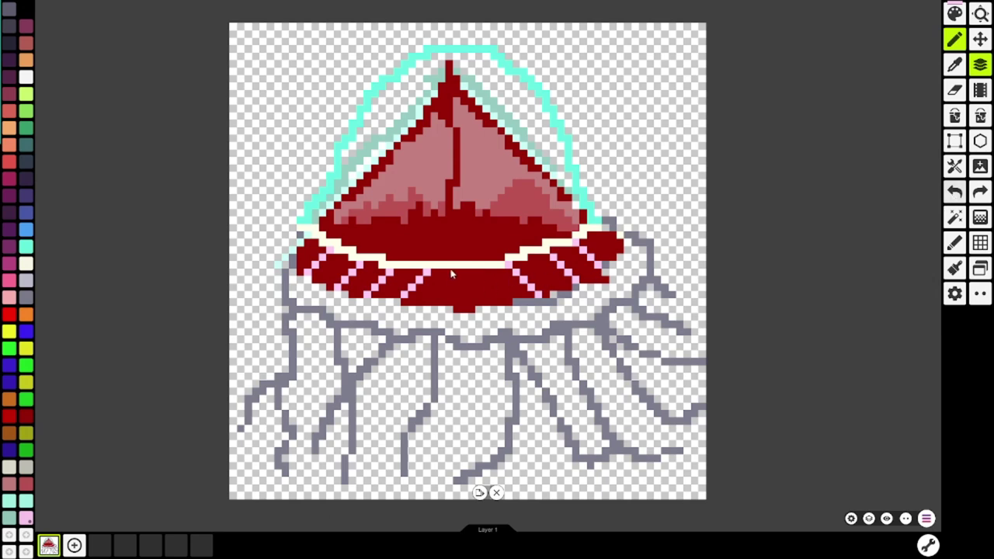
- Try two vertical pale pink stripes at the centre of the rim with different spacings, and undo them
left_click_drag(452, 273, 452, 309)
left_click_drag(483, 271, 483, 309)
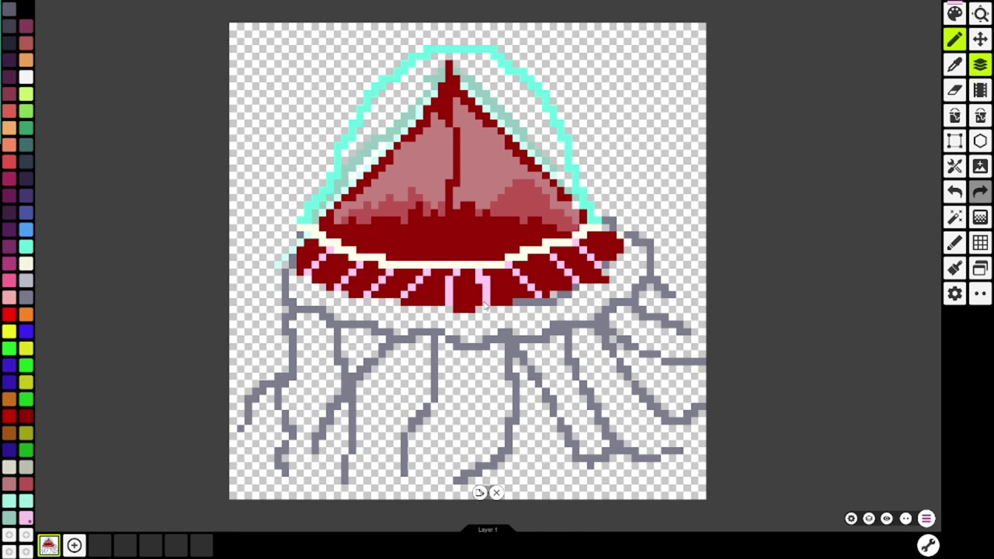
left_click(951, 194)
left_click(952, 196)
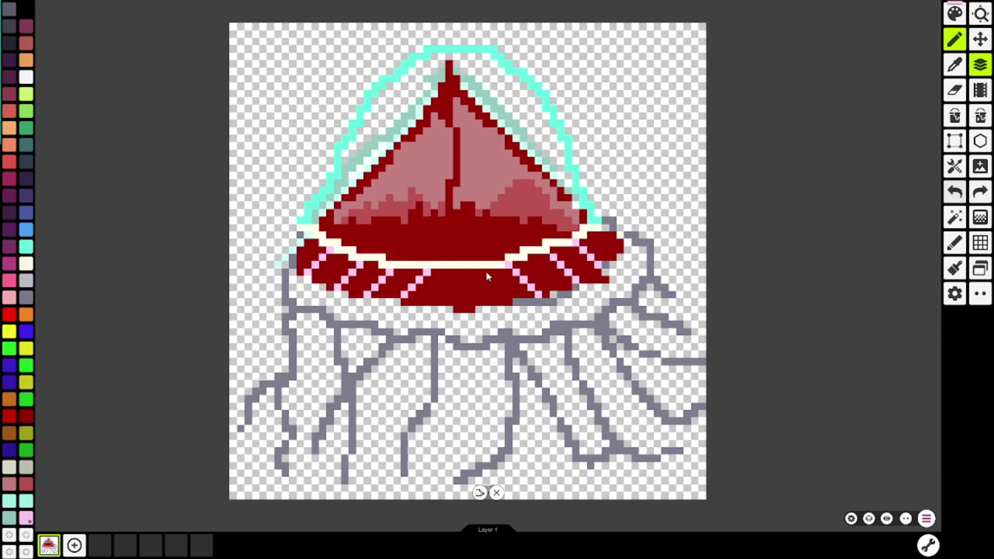
left_click_drag(478, 276, 479, 311)
left_click_drag(449, 272, 449, 311)
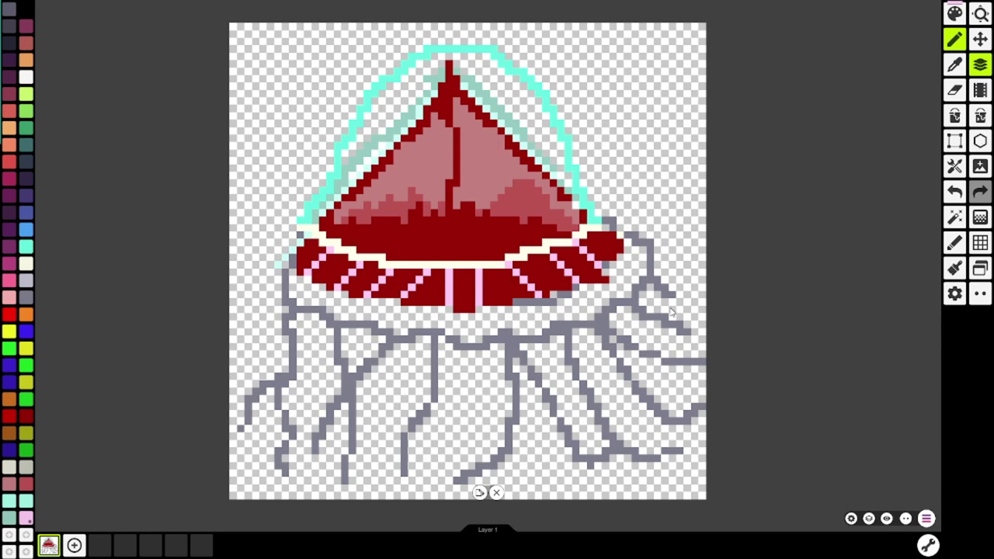
key("ctrl+z")
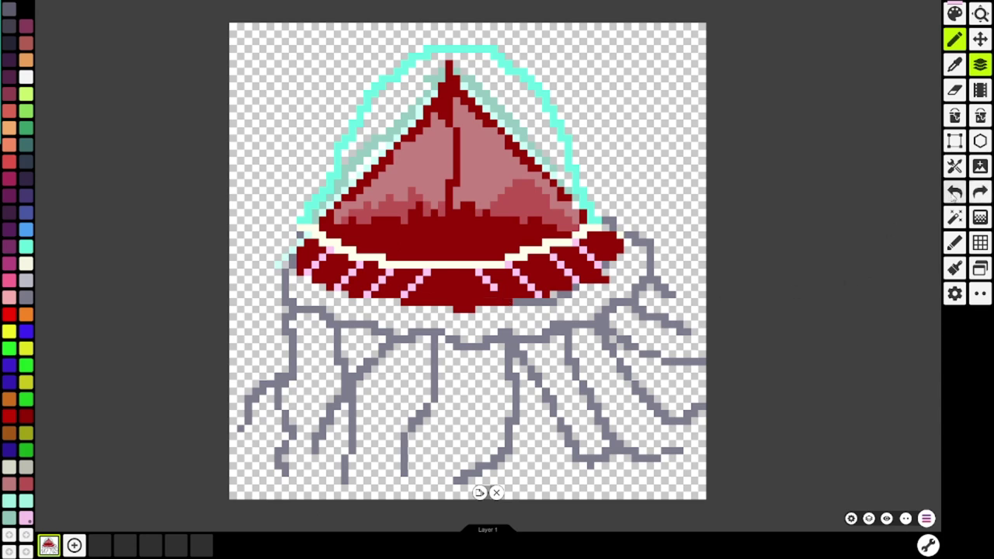
- Complete the rim's centre with one slanted pale pink stripe on each side, mirroring each other
left_click(448, 287)
left_click(954, 194)
left_click(453, 278)
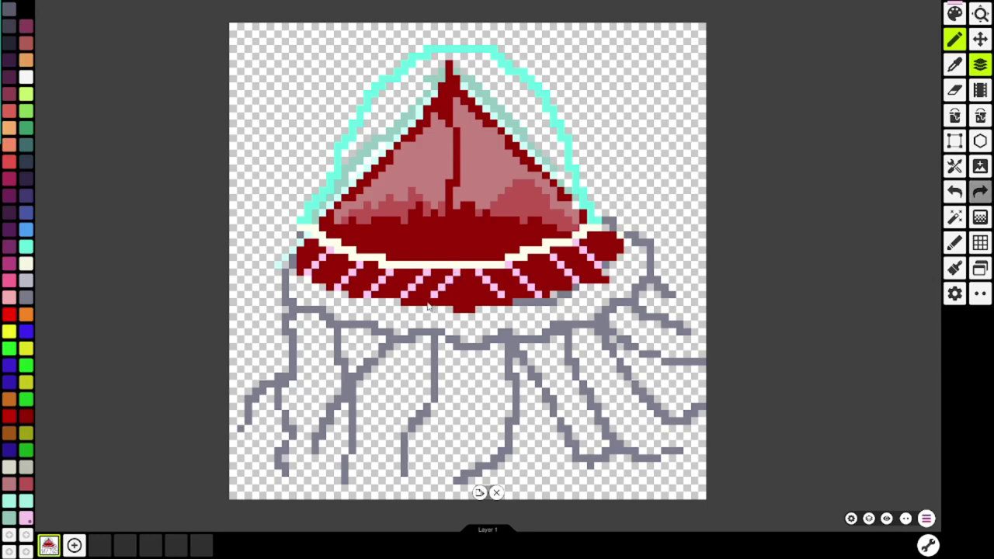
left_click(955, 194)
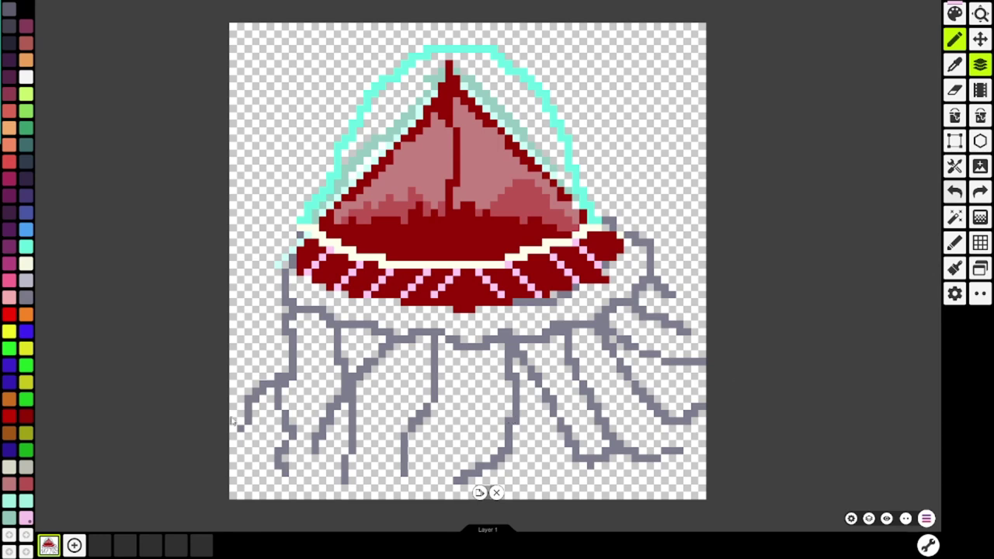
- Mix a brighter, slightly less saturated red from the dark red in a new palette slot and paint highlights along the rim around the stripes
left_click(27, 417)
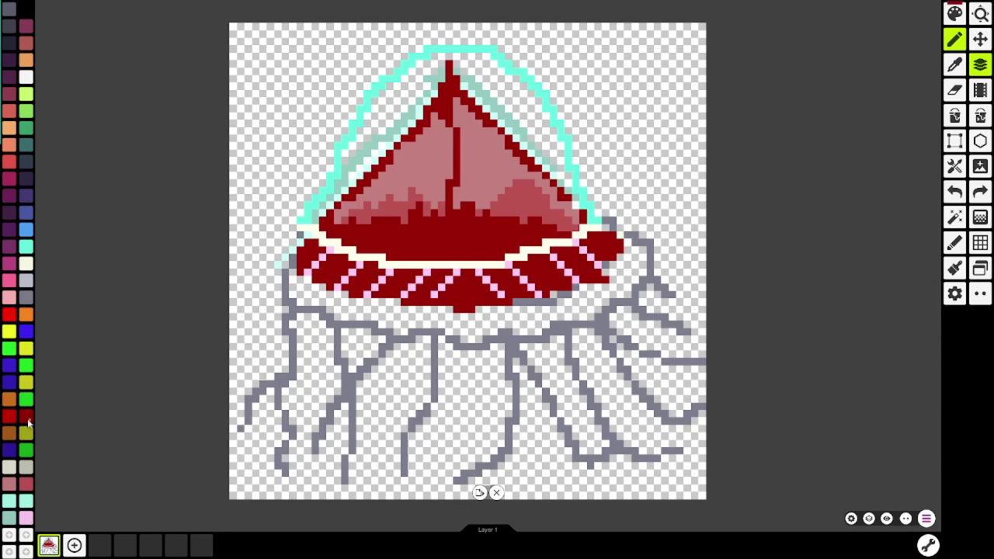
left_click(8, 536)
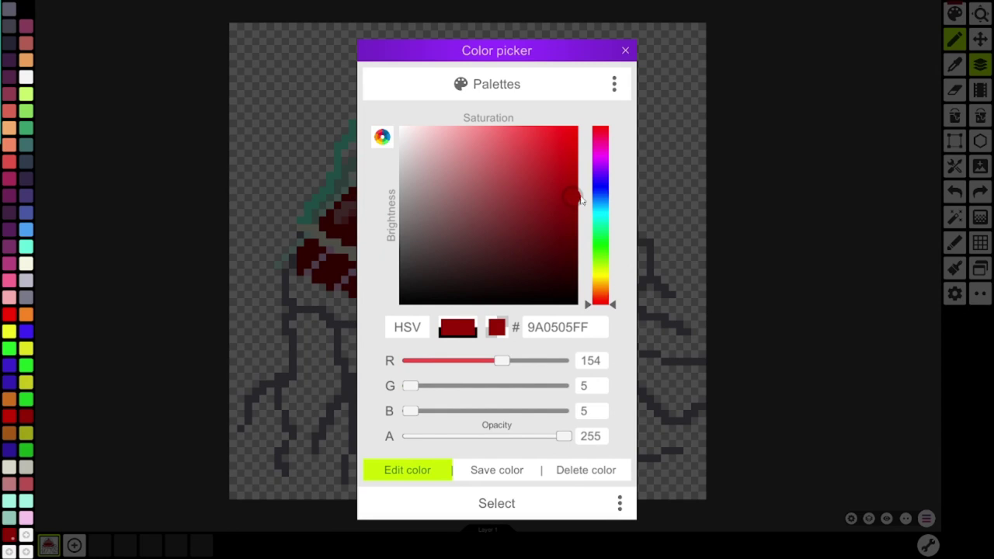
left_click(603, 297)
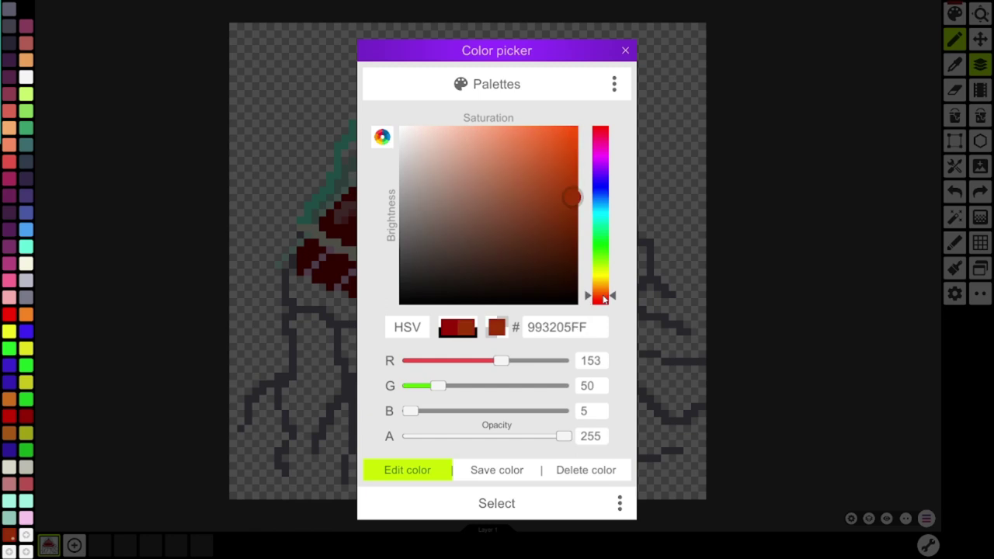
mouse_move(604, 298)
left_mouse_down()
mouse_move(603, 289)
mouse_move(604, 309)
left_mouse_up()
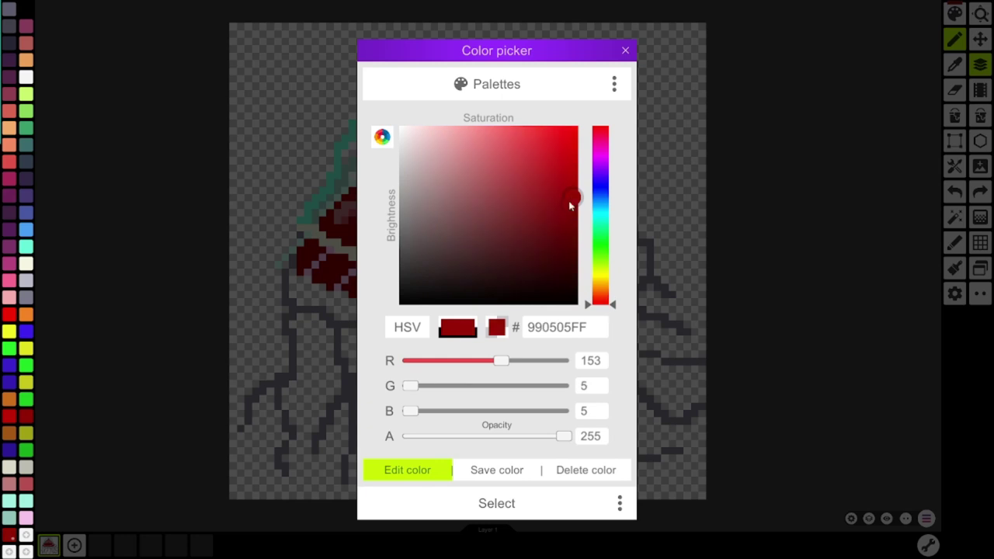
mouse_move(570, 202)
left_mouse_down()
mouse_move(579, 179)
mouse_move(563, 159)
left_mouse_up()
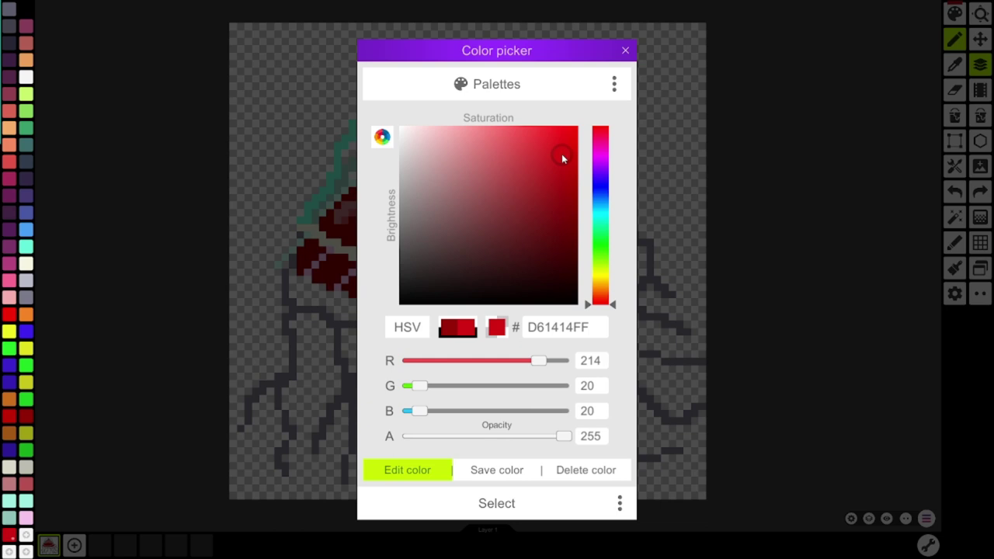
mouse_move(563, 157)
left_mouse_down()
mouse_move(523, 159)
mouse_move(536, 157)
left_mouse_up()
left_click(522, 505)
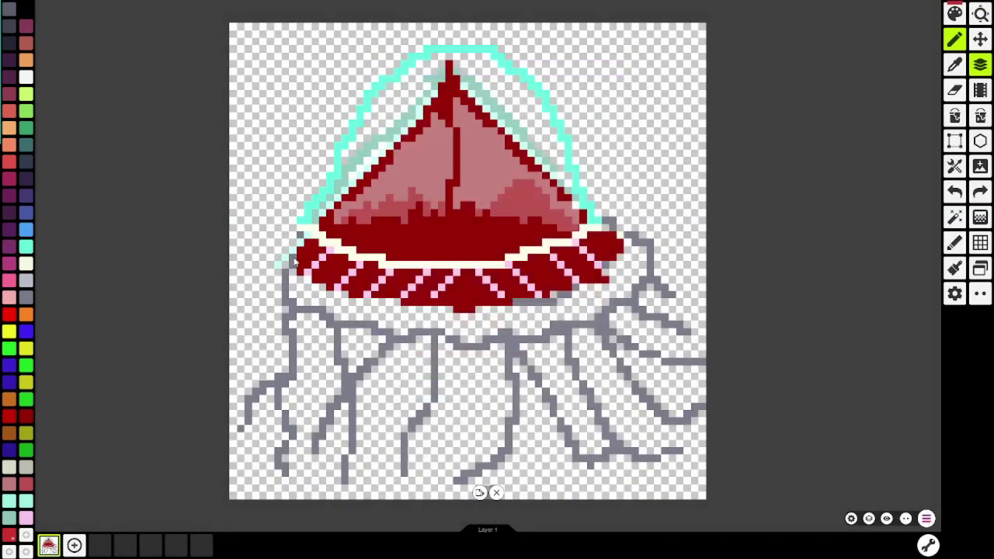
mouse_move(294, 259)
left_mouse_down()
mouse_move(319, 279)
mouse_move(441, 301)
mouse_move(509, 299)
mouse_move(576, 278)
mouse_move(620, 249)
left_mouse_up()
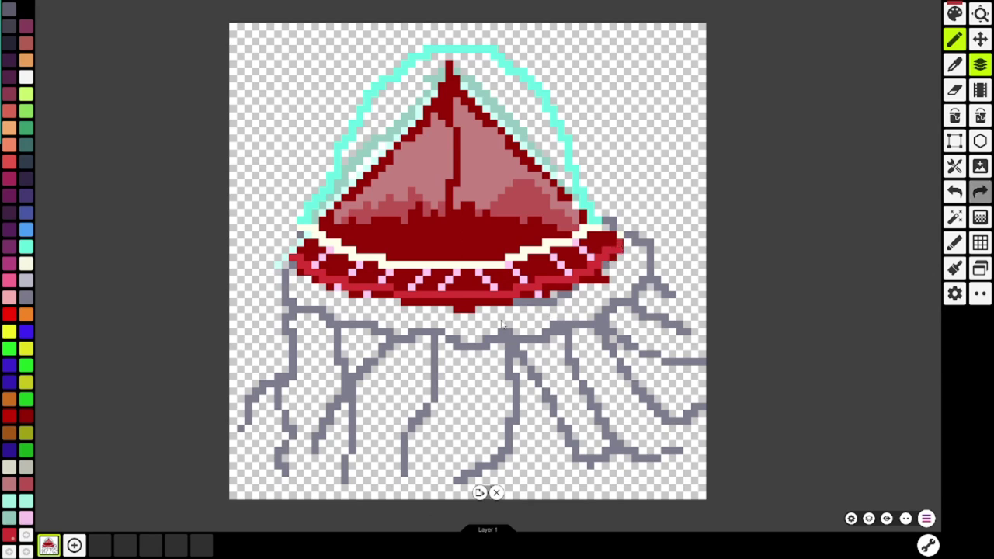
- Mix a bright red (F01111) in a new palette slot and outline the wavy ruffle beneath the rim from end to end
key("c")
left_click_drag(543, 153, 567, 140)
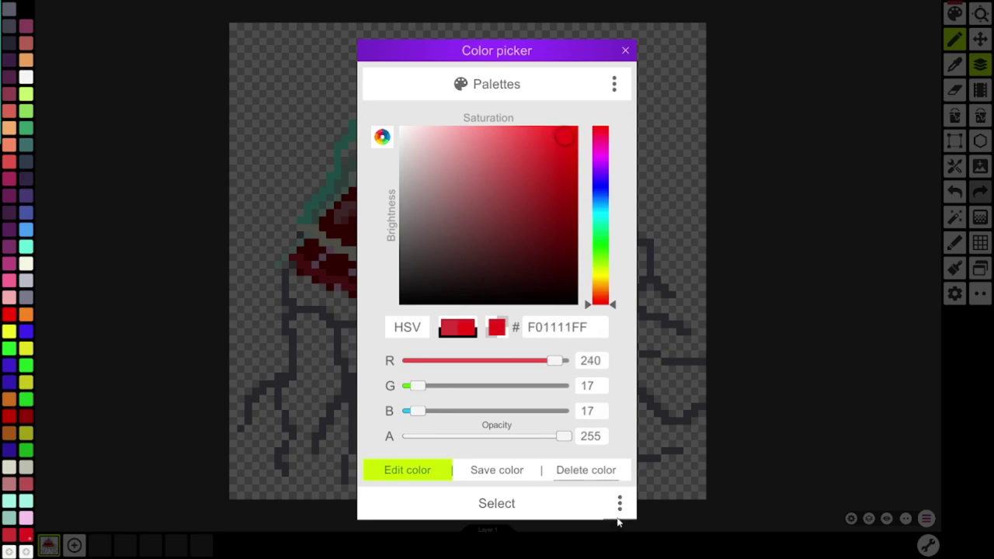
left_click(507, 505)
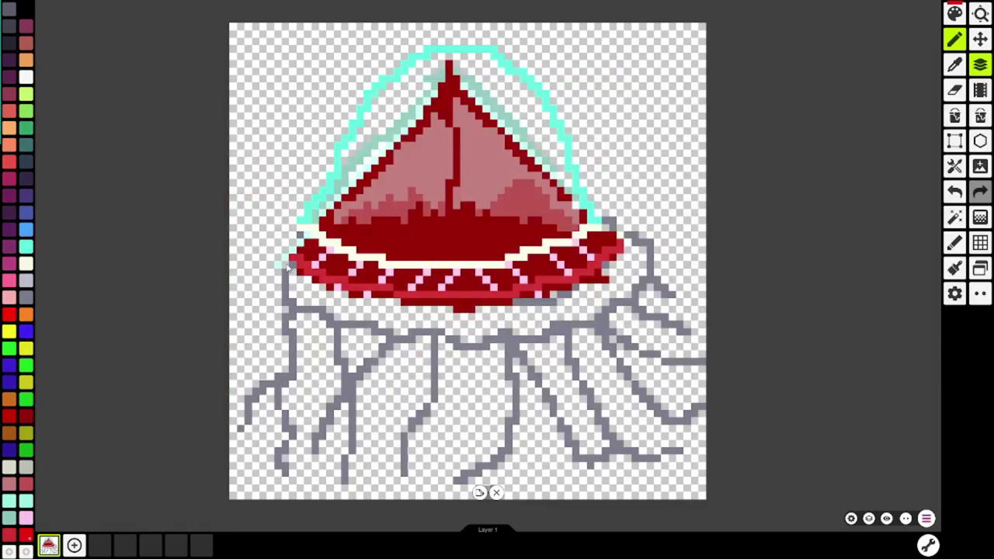
mouse_move(290, 267)
left_mouse_down()
mouse_move(279, 288)
mouse_move(337, 323)
mouse_move(367, 312)
mouse_move(392, 335)
mouse_move(420, 338)
mouse_move(504, 328)
left_mouse_up()
left_click(955, 191)
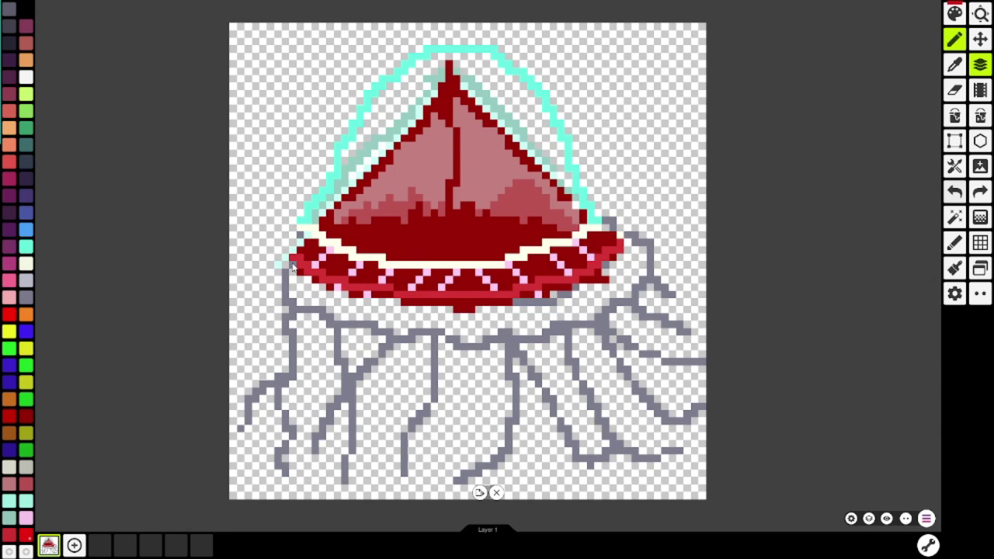
mouse_move(292, 266)
left_mouse_down()
mouse_move(294, 309)
mouse_move(324, 307)
mouse_move(346, 328)
mouse_move(384, 321)
mouse_move(407, 335)
mouse_move(439, 324)
mouse_move(483, 340)
mouse_move(509, 322)
mouse_move(540, 337)
mouse_move(559, 322)
mouse_move(586, 328)
mouse_move(605, 305)
mouse_move(630, 304)
mouse_move(624, 262)
left_mouse_up()
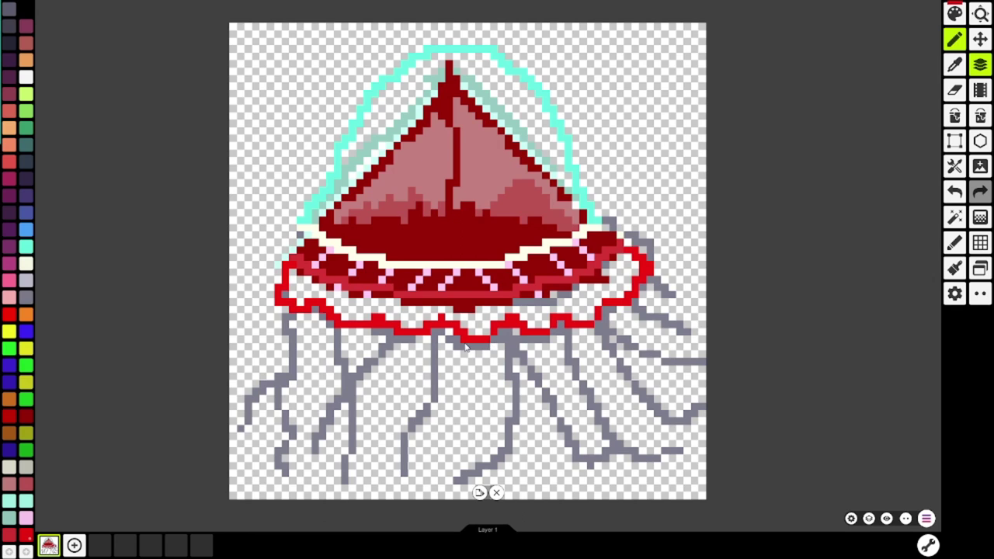
- Fill the outlined ruffle with bright red and draw darker red fold lines along its lower part
mouse_move(294, 291)
left_mouse_down()
mouse_move(328, 300)
mouse_move(321, 292)
mouse_move(341, 288)
mouse_move(330, 298)
mouse_move(344, 309)
mouse_move(347, 297)
mouse_move(337, 301)
mouse_move(349, 321)
mouse_move(366, 321)
mouse_move(359, 300)
mouse_move(387, 299)
mouse_move(387, 313)
mouse_move(368, 312)
mouse_move(373, 301)
mouse_move(400, 306)
mouse_move(393, 315)
mouse_move(414, 326)
mouse_move(403, 305)
mouse_move(435, 306)
mouse_move(408, 309)
mouse_move(447, 319)
mouse_move(427, 320)
mouse_move(451, 316)
mouse_move(436, 307)
mouse_move(482, 306)
mouse_move(455, 320)
mouse_move(498, 323)
mouse_move(456, 325)
mouse_move(480, 332)
mouse_move(503, 303)
mouse_move(485, 306)
mouse_move(514, 311)
mouse_move(530, 331)
mouse_move(555, 322)
mouse_move(522, 317)
mouse_move(528, 301)
mouse_move(557, 296)
mouse_move(536, 307)
mouse_move(594, 316)
left_mouse_up()
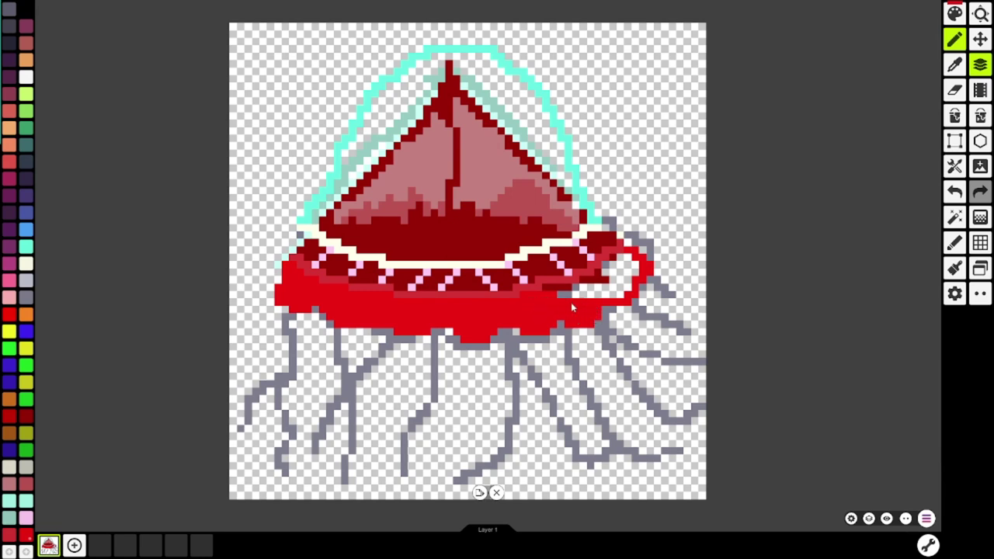
mouse_move(549, 292)
left_mouse_down()
mouse_move(622, 299)
mouse_move(629, 288)
mouse_move(593, 280)
mouse_move(631, 284)
mouse_move(634, 276)
mouse_move(615, 267)
left_mouse_up()
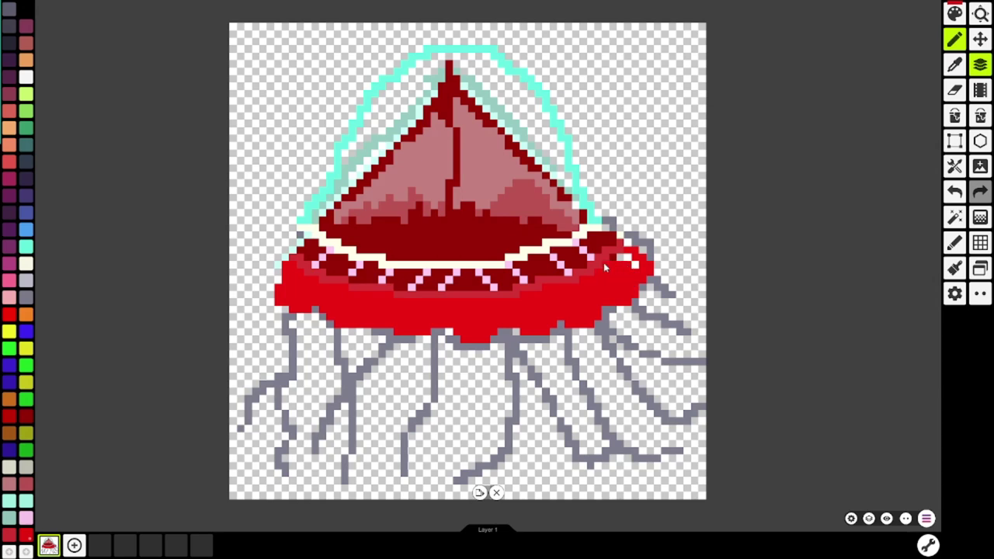
mouse_move(604, 263)
left_mouse_down()
mouse_move(621, 260)
mouse_move(633, 274)
left_mouse_up()
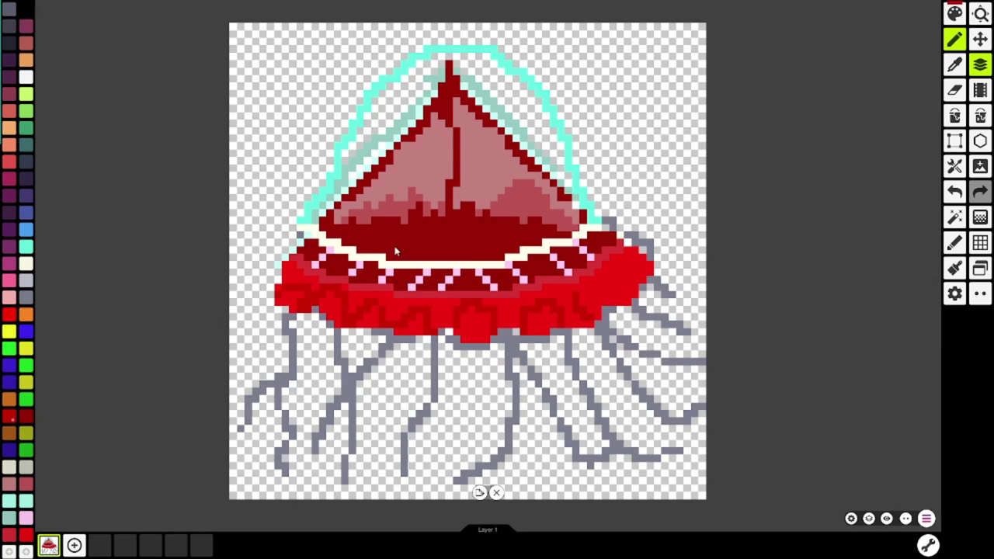
- Paint the leftmost tentacle and its inner branch in cream over the grey sketch, joining the top to the ruffle
left_click(23, 269)
mouse_move(262, 449)
left_mouse_down()
mouse_move(253, 477)
mouse_move(241, 430)
mouse_move(248, 404)
mouse_move(291, 373)
mouse_move(294, 340)
mouse_move(281, 328)
mouse_move(292, 320)
left_mouse_up()
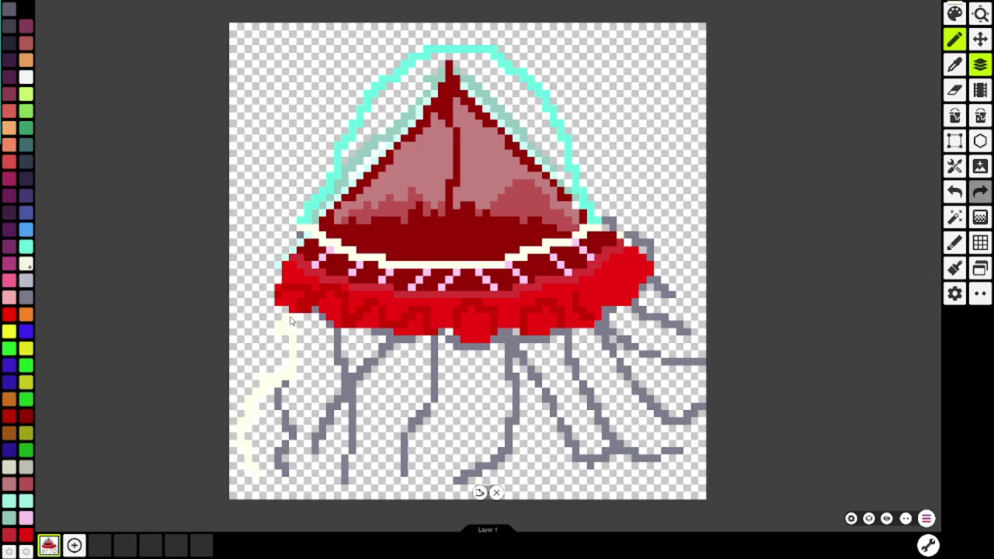
mouse_move(289, 318)
left_mouse_down()
mouse_move(295, 297)
mouse_move(286, 308)
left_mouse_up()
left_click(291, 303)
left_click(955, 191)
left_click(293, 310)
left_click(958, 194)
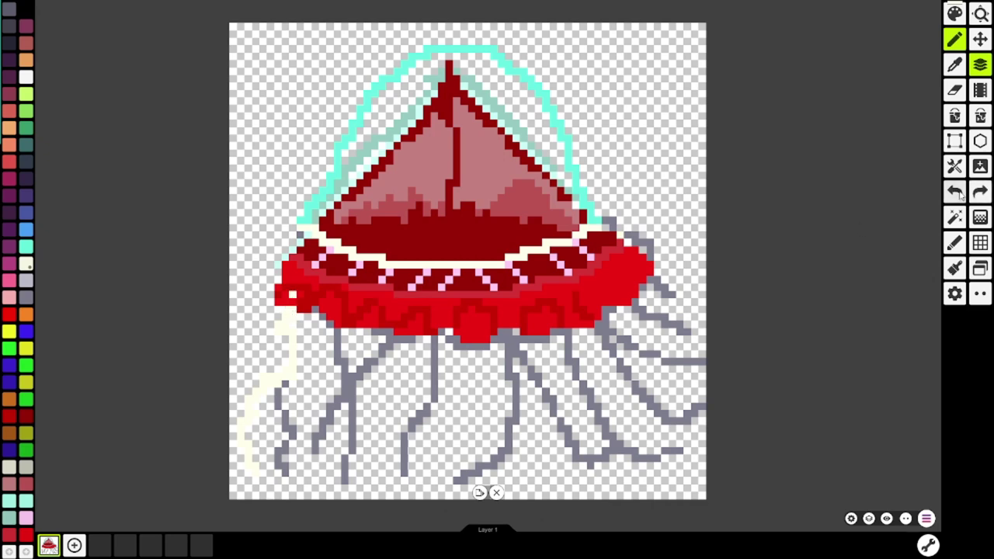
left_click(960, 197)
left_click(293, 308)
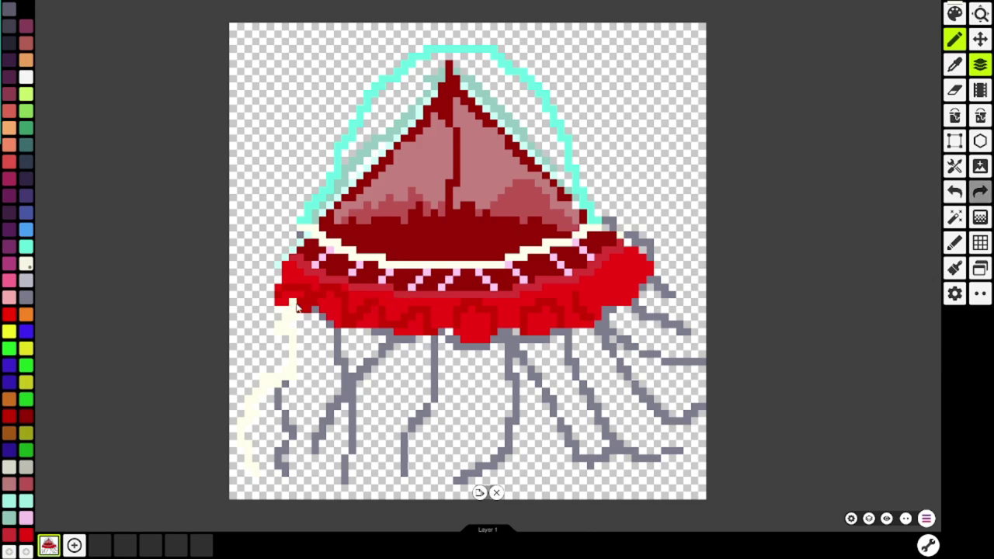
left_click(298, 306)
mouse_move(286, 388)
left_mouse_down()
mouse_move(294, 441)
mouse_move(291, 483)
left_mouse_up()
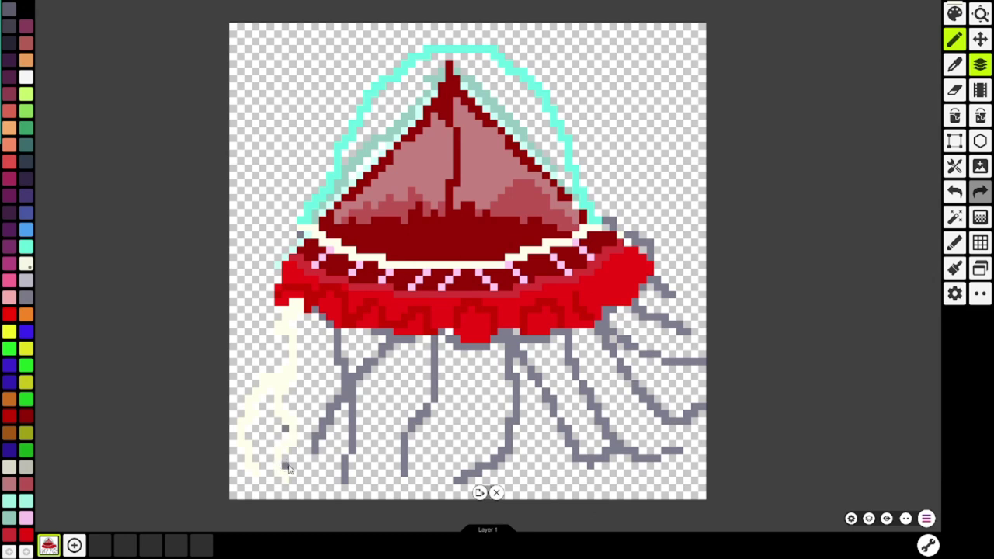
left_click_drag(286, 437, 285, 428)
- Paint the second tentacle from the left and the branch crossing it in cream over the grey sketch
left_click_drag(323, 314, 332, 320)
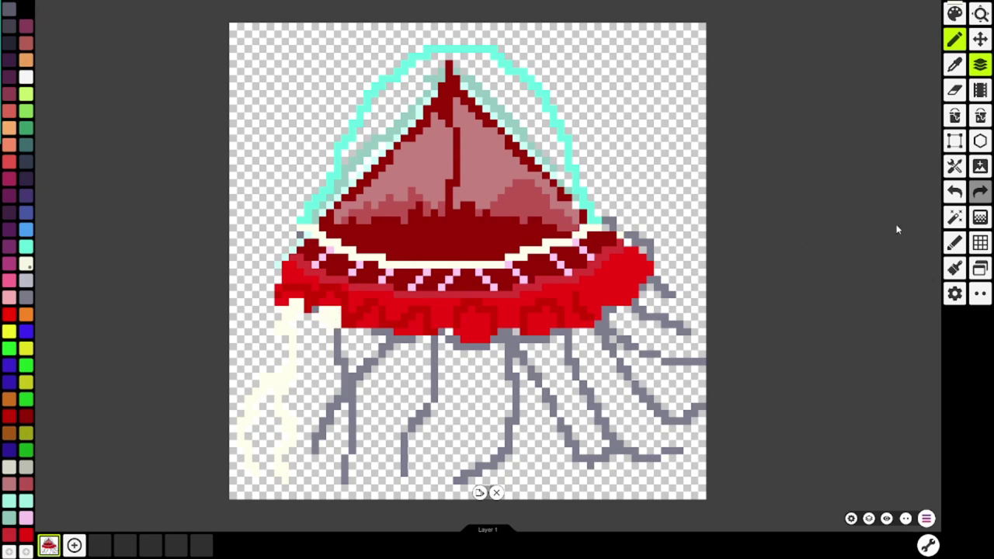
left_click(957, 194)
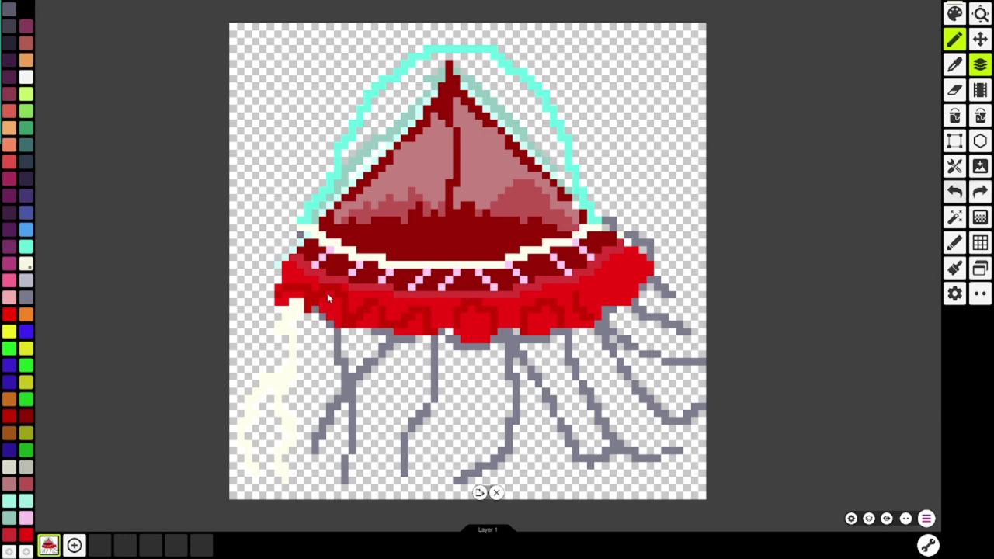
mouse_move(323, 309)
left_mouse_down()
mouse_move(351, 389)
mouse_move(348, 418)
mouse_move(353, 380)
mouse_move(344, 475)
left_mouse_up()
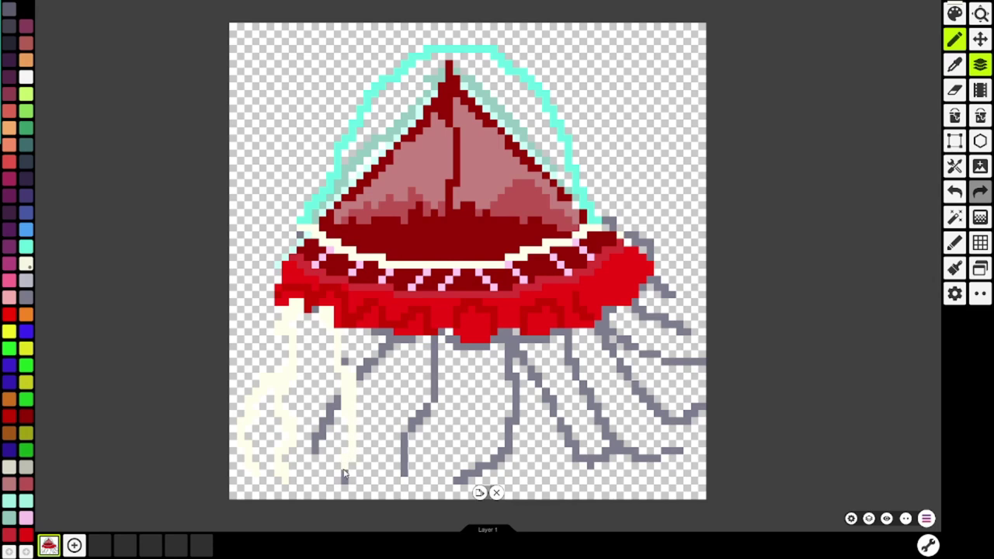
left_click(345, 480)
mouse_move(392, 337)
left_mouse_down()
mouse_move(334, 399)
mouse_move(311, 456)
mouse_move(331, 423)
left_mouse_up()
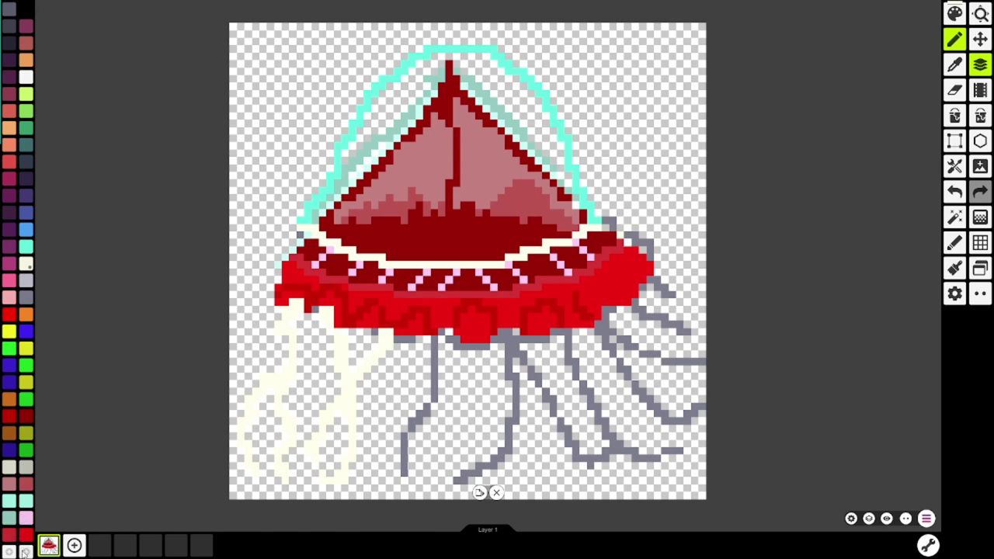
- Shade the crossing branch with light greyish beige at the ruffle and where it passes behind the second tentacle
left_click(8, 469)
left_click(386, 341)
scroll(338, 417, "up", 3)
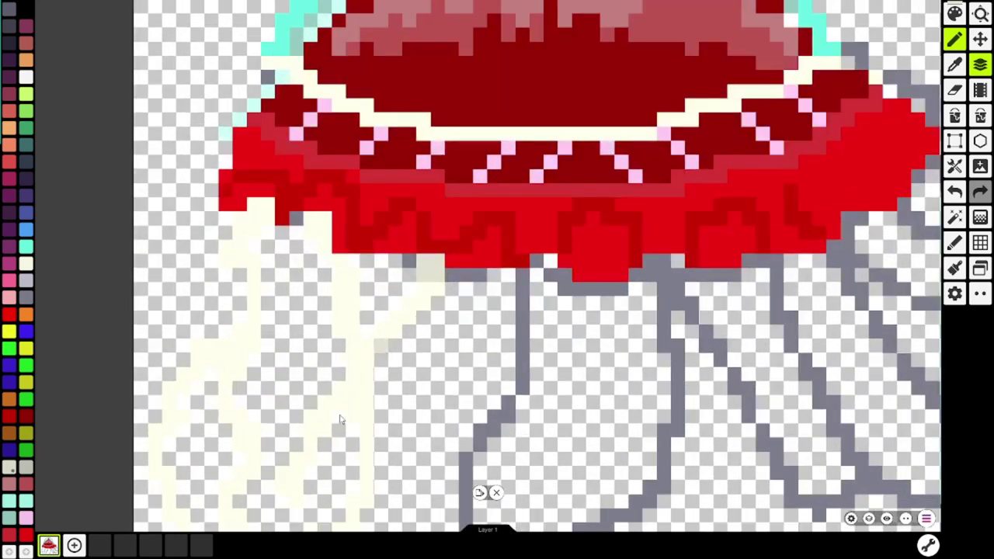
scroll(339, 419, "up", 1)
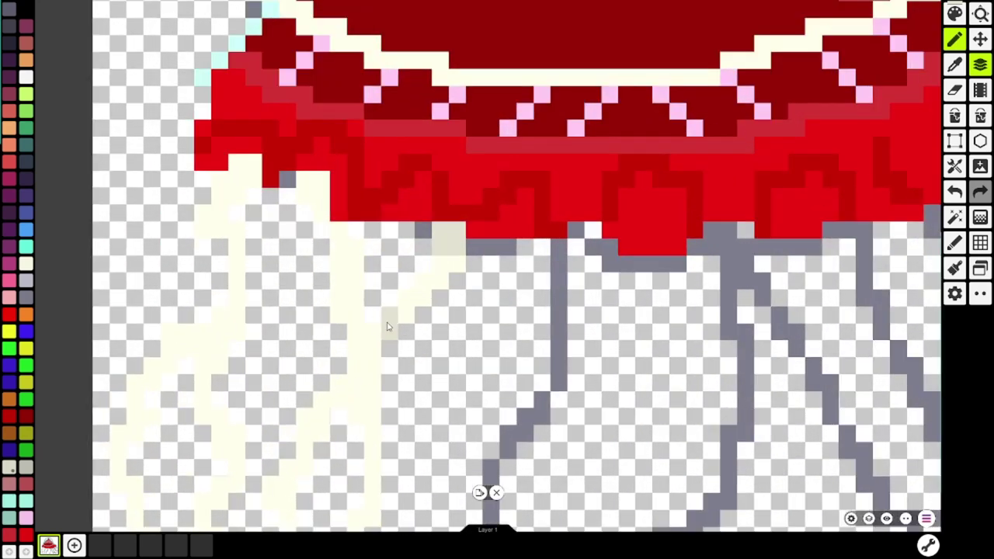
left_click_drag(339, 400, 339, 382)
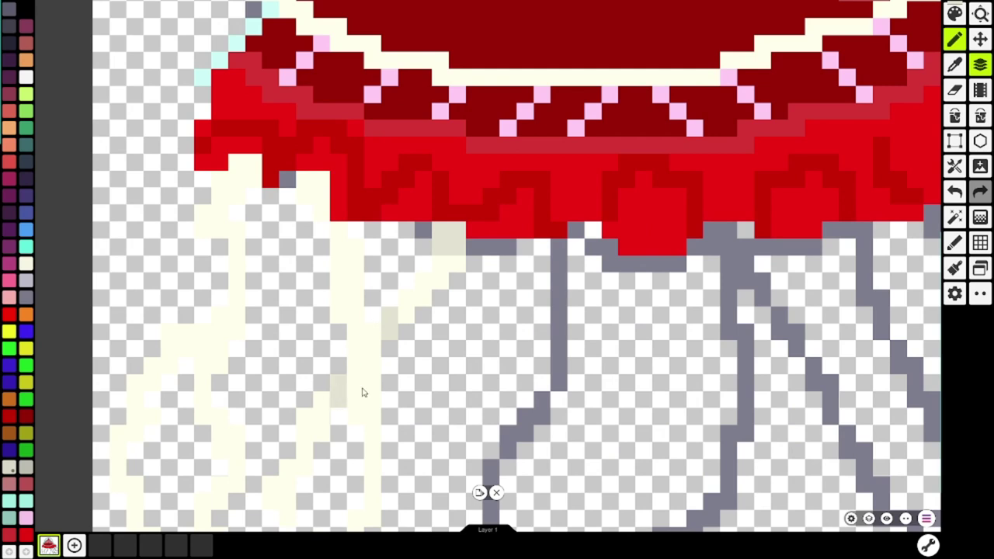
scroll(438, 384, "down", 2)
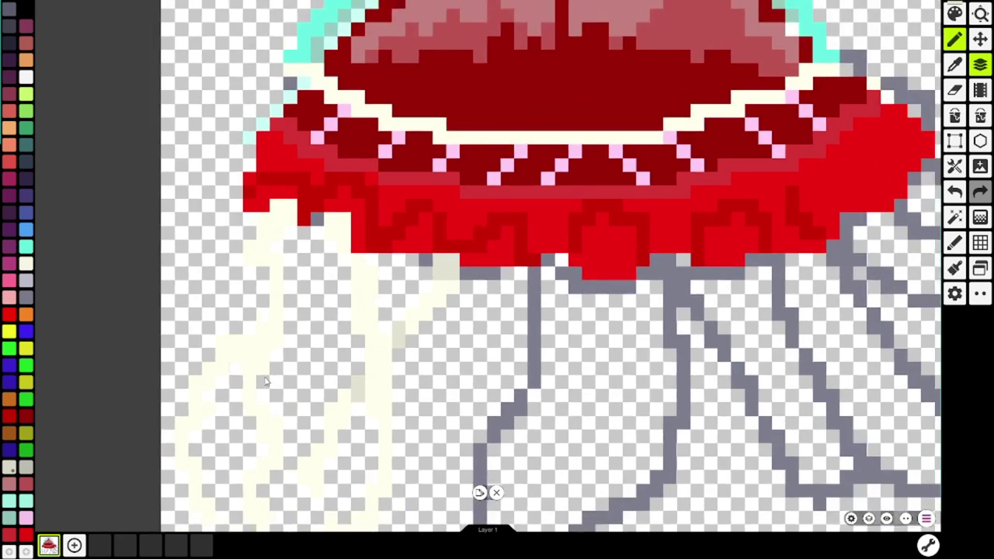
scroll(253, 386, "down", 2)
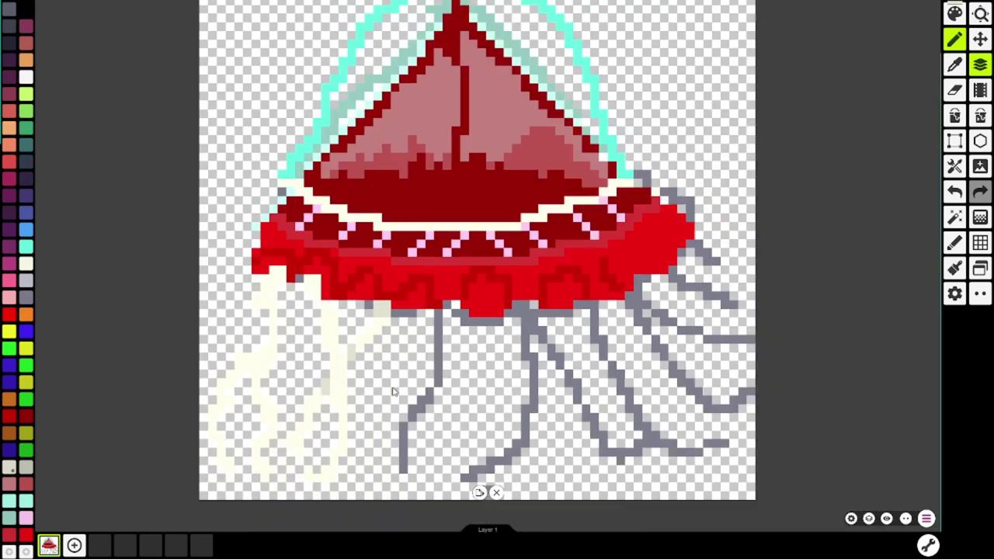
scroll(371, 390, "down", 2)
- Paint the tentacle left of the ruffle's centre in cream, extending it down towards the canvas's lower edge
scroll(371, 390, "up", 3)
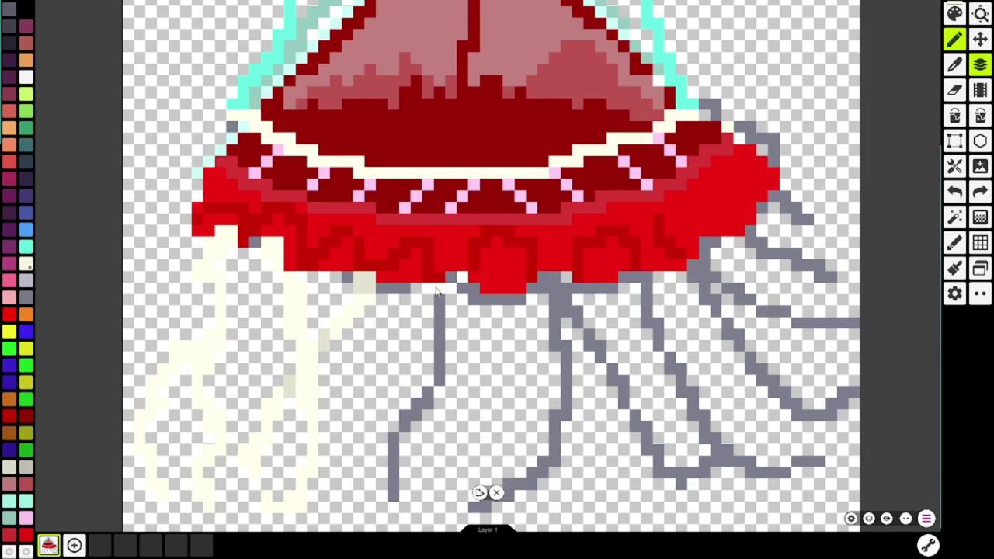
mouse_move(434, 298)
left_mouse_down()
mouse_move(440, 381)
mouse_move(395, 428)
mouse_move(392, 464)
left_mouse_up()
scroll(392, 464, "down", 3)
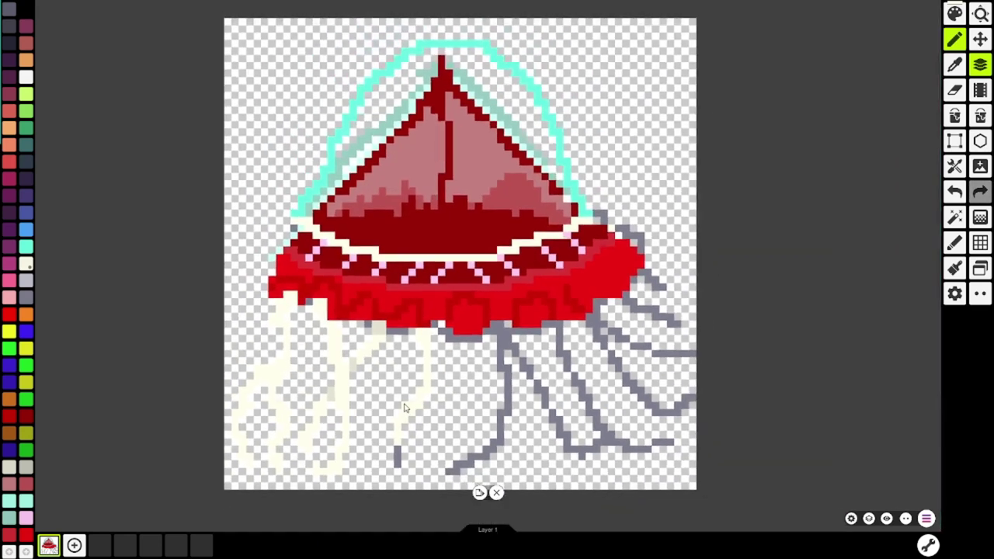
scroll(392, 463, "up", 1)
mouse_move(394, 458)
left_mouse_down()
mouse_move(388, 483)
mouse_move(362, 494)
left_mouse_up()
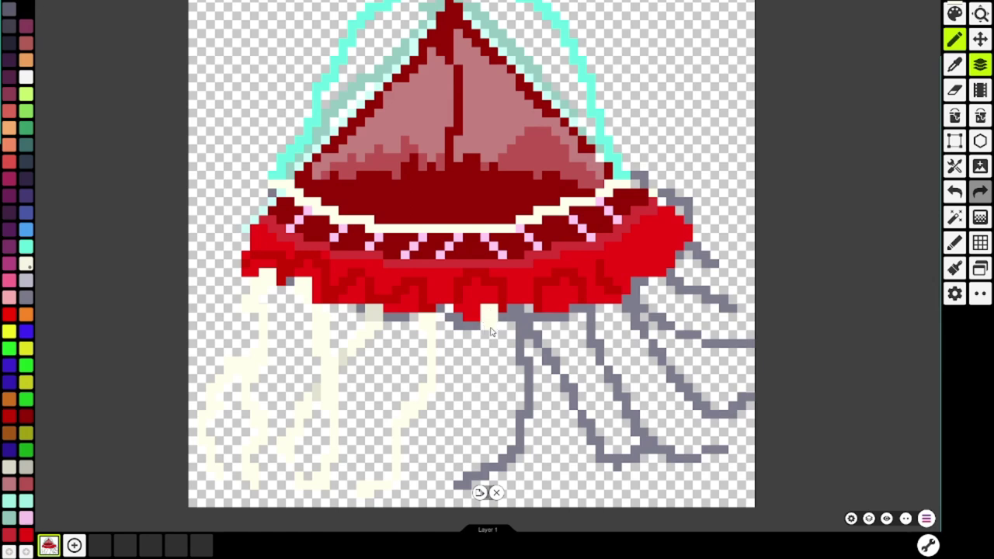
- Add a cream tentacle stub at the ruffle's centre and two long tentacles from the fold right of it, one curving each way
left_click(488, 314)
left_click_drag(554, 310, 564, 310)
left_click(564, 308)
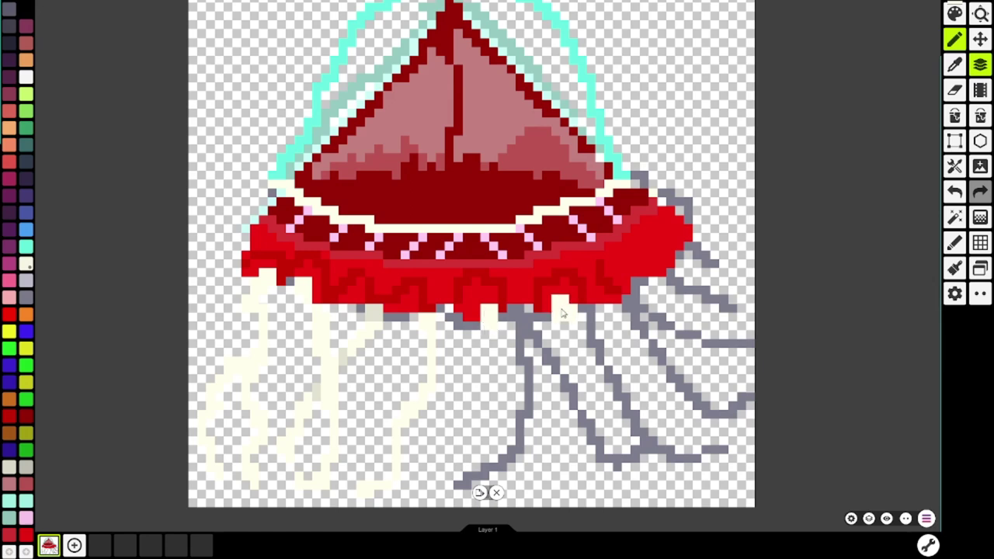
mouse_move(563, 320)
left_mouse_down()
mouse_move(660, 456)
mouse_move(685, 443)
mouse_move(675, 459)
mouse_move(724, 414)
left_mouse_up()
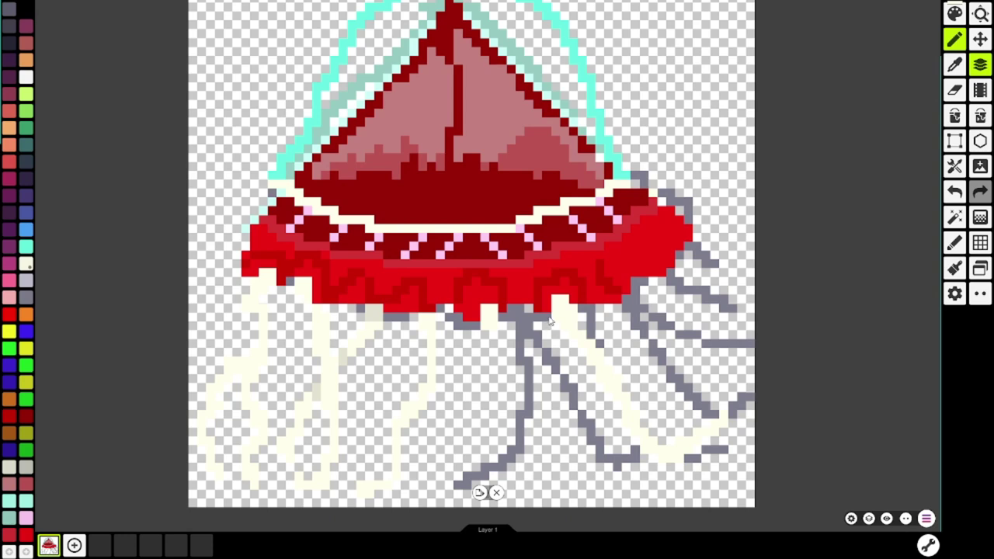
mouse_move(549, 321)
left_mouse_down()
mouse_move(551, 375)
mouse_move(547, 358)
mouse_move(536, 411)
mouse_move(506, 461)
mouse_move(475, 487)
mouse_move(402, 476)
mouse_move(314, 432)
left_mouse_up()
- Shade the long curved tentacle with light greyish beige at its root and where it passes behind the others
scroll(462, 459, "up", 1)
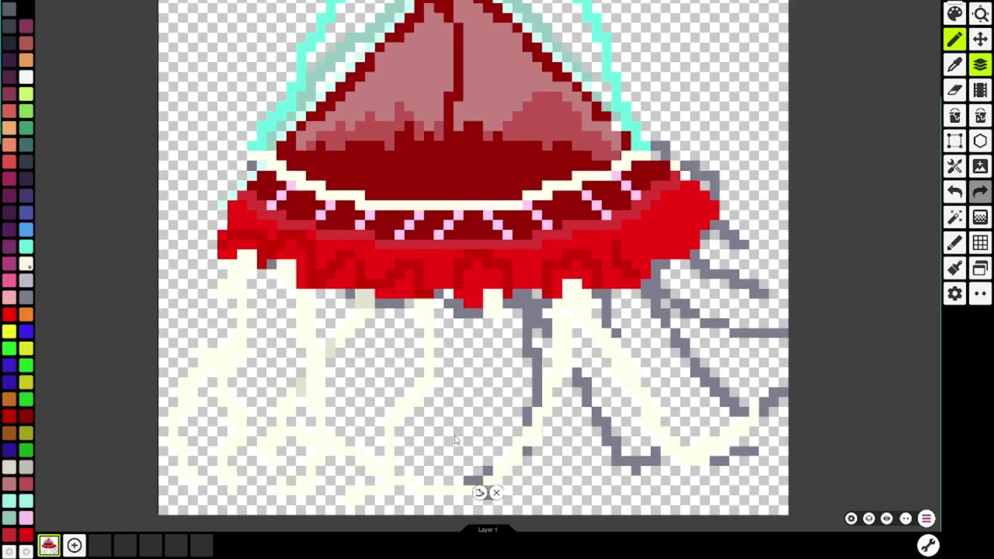
scroll(456, 440, "up", 2)
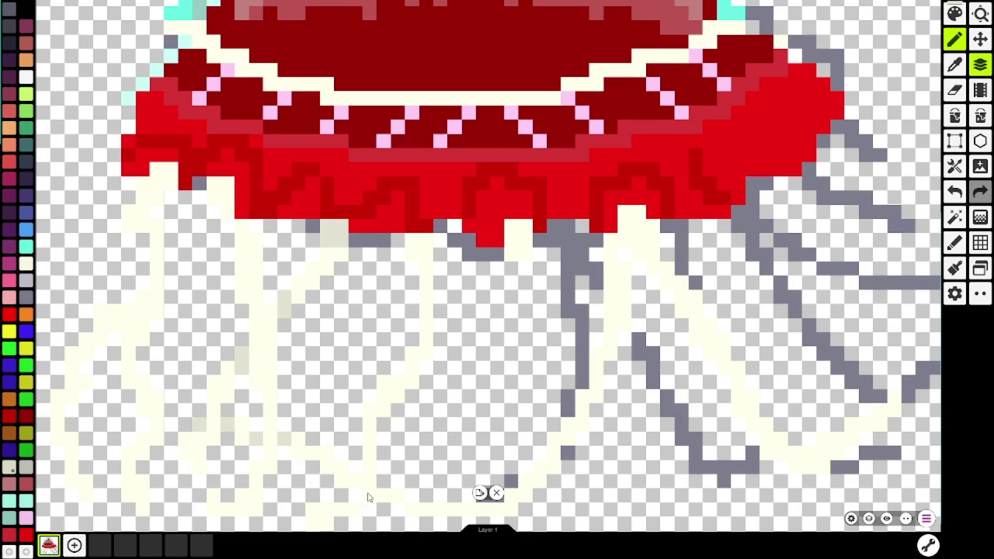
scroll(435, 491, "up", 1)
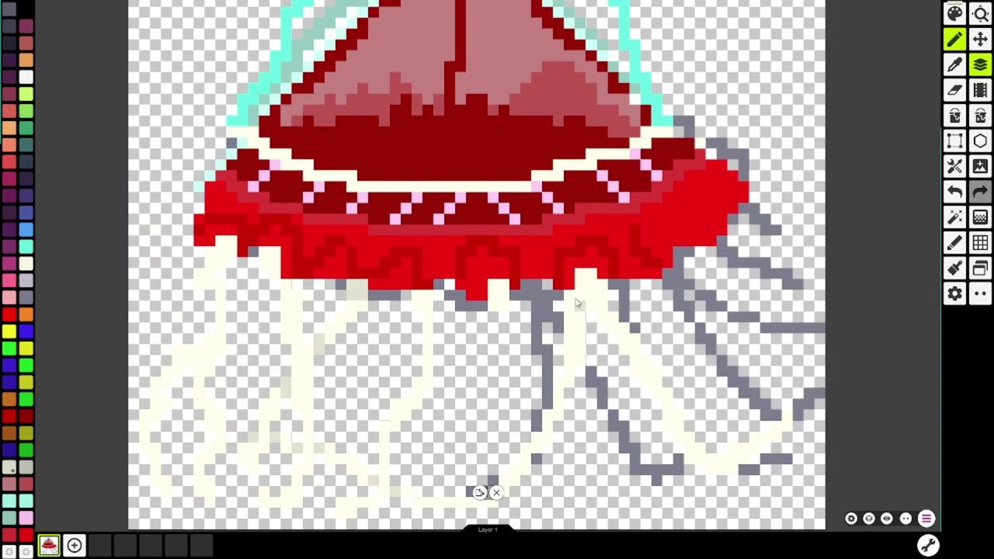
- Erase the leftover grey sketch lines beneath the ruffle's centre and around the long curved tentacles
key("e")
mouse_move(447, 292)
left_mouse_down()
mouse_move(534, 296)
mouse_move(541, 309)
mouse_move(558, 298)
mouse_move(559, 323)
mouse_move(543, 320)
mouse_move(532, 346)
mouse_move(539, 335)
mouse_move(550, 360)
mouse_move(538, 414)
left_mouse_up()
scroll(599, 513, "up", 5)
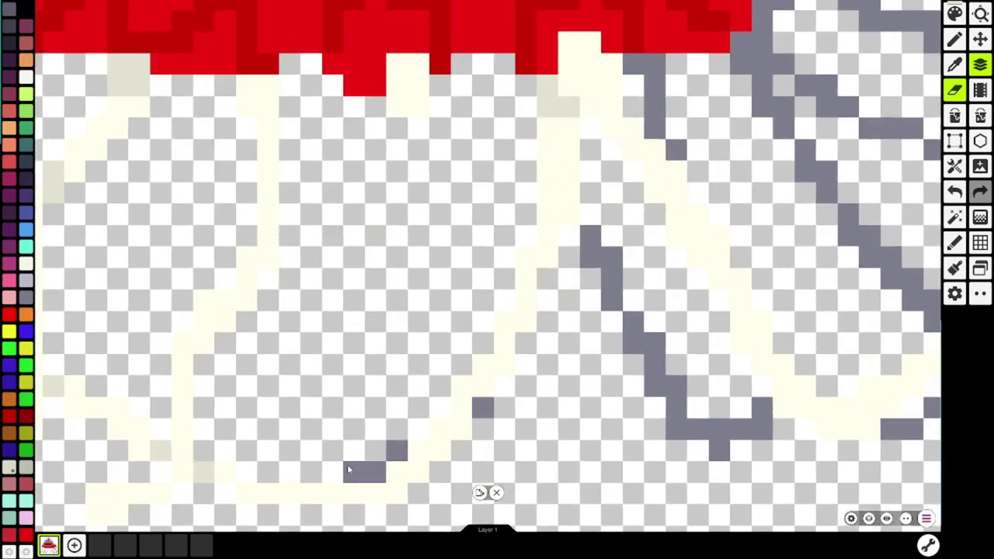
left_click_drag(347, 469, 379, 472)
left_click(391, 458)
left_click(482, 413)
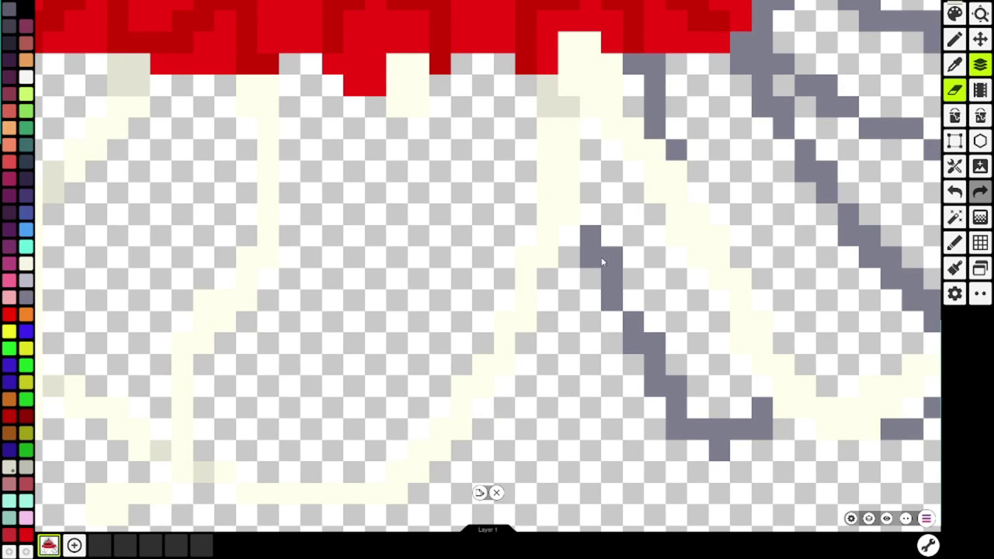
mouse_move(605, 242)
left_mouse_down()
mouse_move(613, 274)
mouse_move(613, 331)
mouse_move(640, 327)
mouse_move(643, 368)
mouse_move(667, 400)
mouse_move(665, 360)
mouse_move(656, 346)
mouse_move(666, 414)
mouse_move(682, 444)
mouse_move(727, 441)
mouse_move(717, 458)
mouse_move(761, 420)
left_mouse_up()
- Paint a long cream tentacle from the ruffle's rightmost lower fold down along the sketch, joining the large curved tentacle and continuing it to the canvas's right edge
scroll(672, 378, "down", 5)
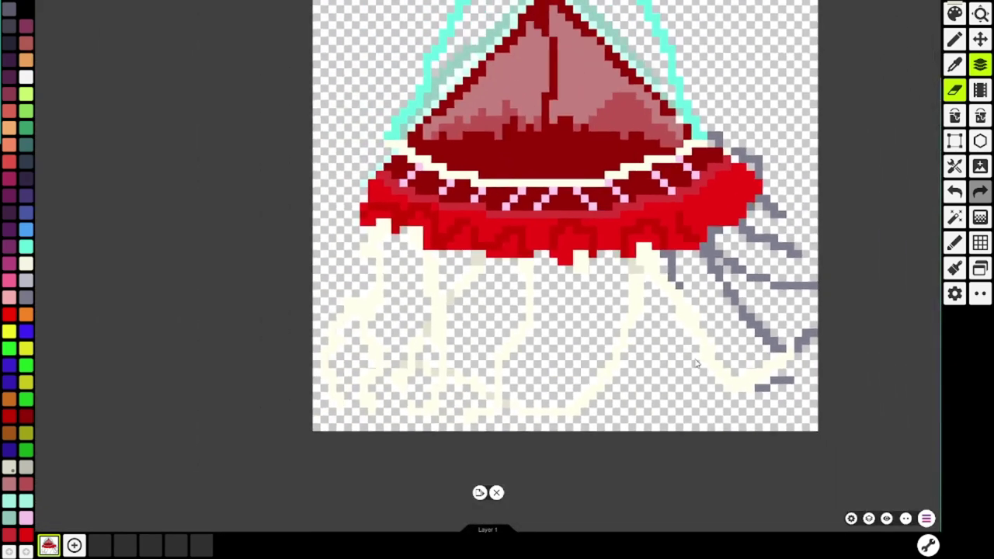
scroll(696, 363, "down", 3)
scroll(697, 362, "up", 2)
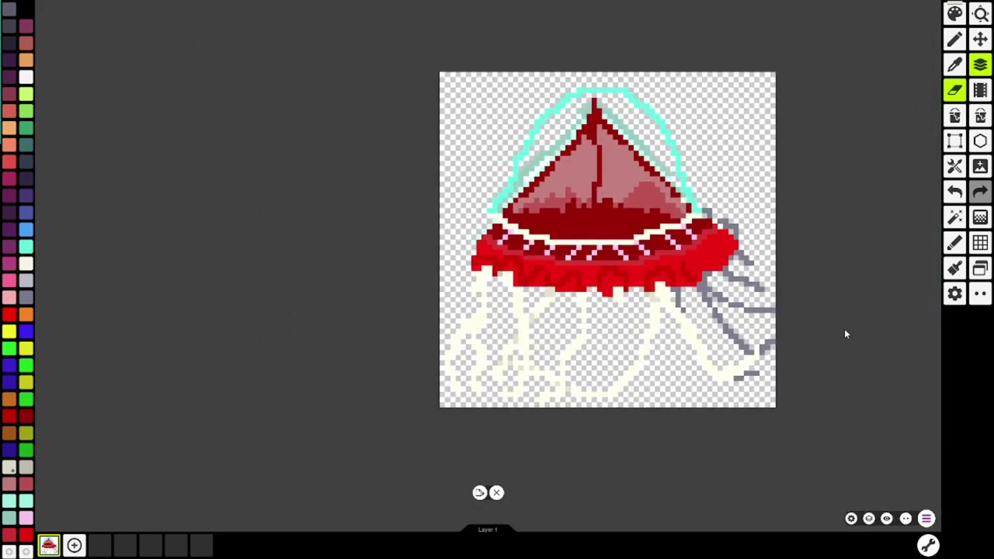
left_click_drag(844, 329, 723, 347)
scroll(734, 340, "down", 2)
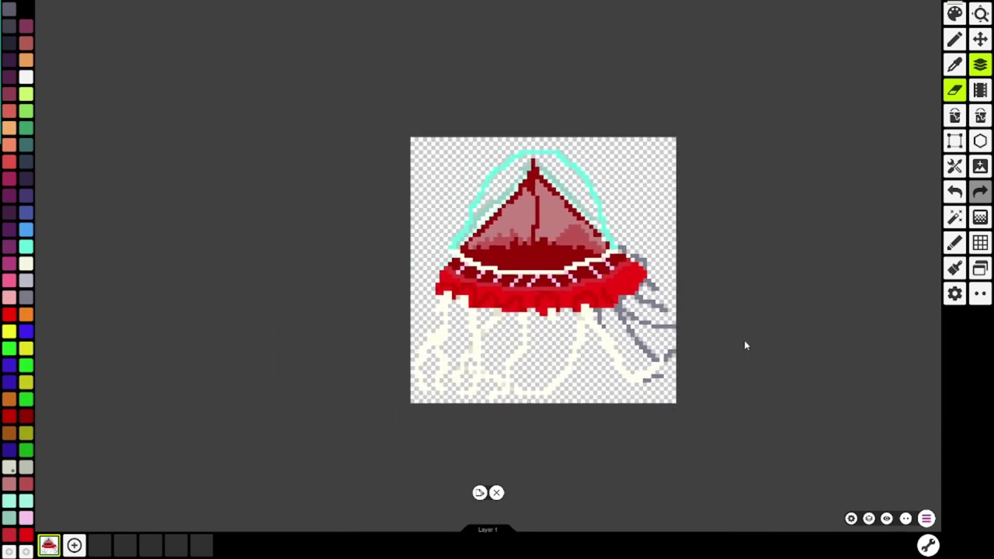
key("b")
scroll(590, 280, "up", 3)
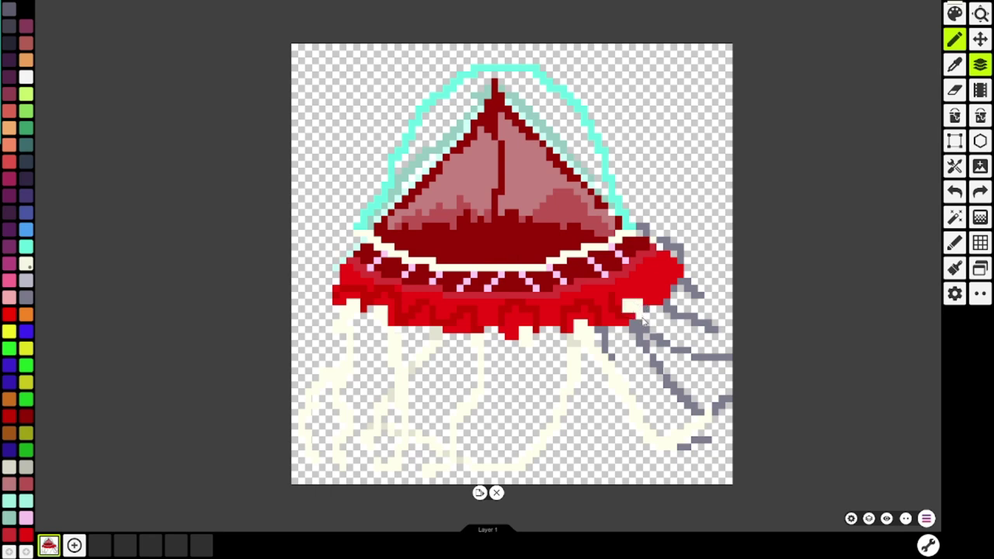
left_click_drag(637, 317, 646, 330)
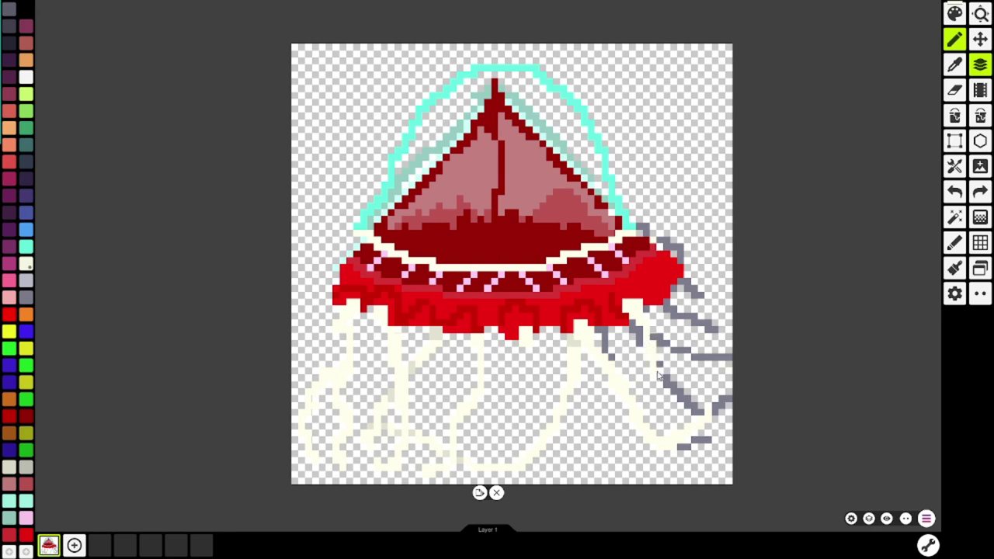
mouse_move(675, 396)
left_mouse_down()
mouse_move(693, 415)
mouse_move(730, 374)
left_mouse_up()
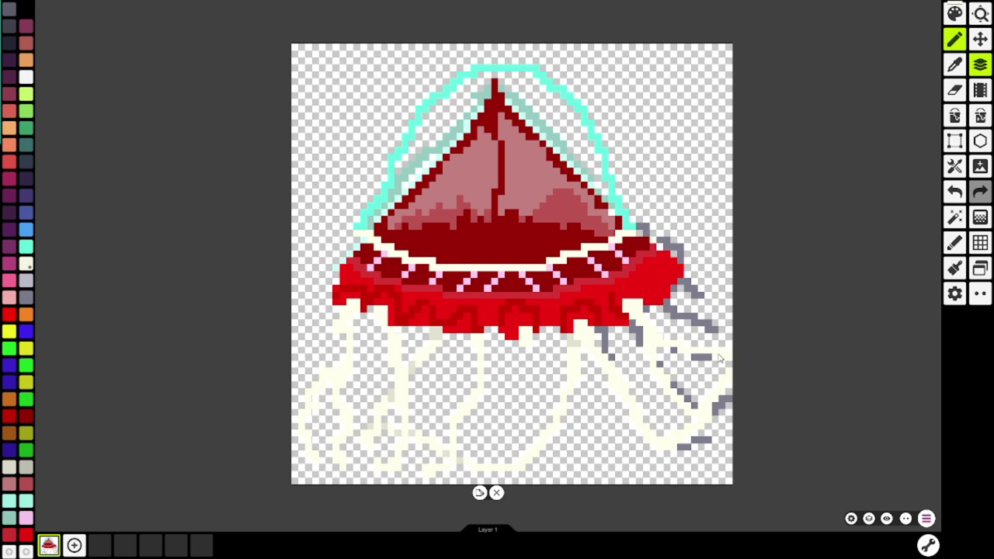
- Add three shorter cream tentacles sweeping from the ruffle's right end towards the canvas's right edge, following the grey sketch lines
left_click_drag(719, 358, 662, 349)
left_click_drag(682, 277, 729, 314)
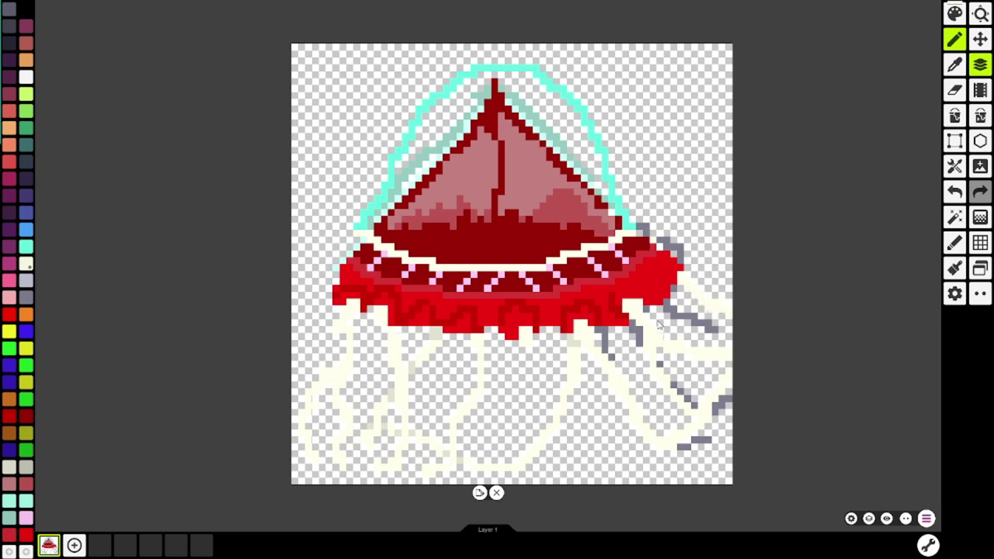
mouse_move(660, 308)
left_mouse_down()
mouse_move(734, 329)
mouse_move(678, 312)
mouse_move(705, 330)
left_mouse_up()
- Erase the grey sketch outline above the ruffle's right end, beside the base of the dome
scroll(831, 280, "up", 6)
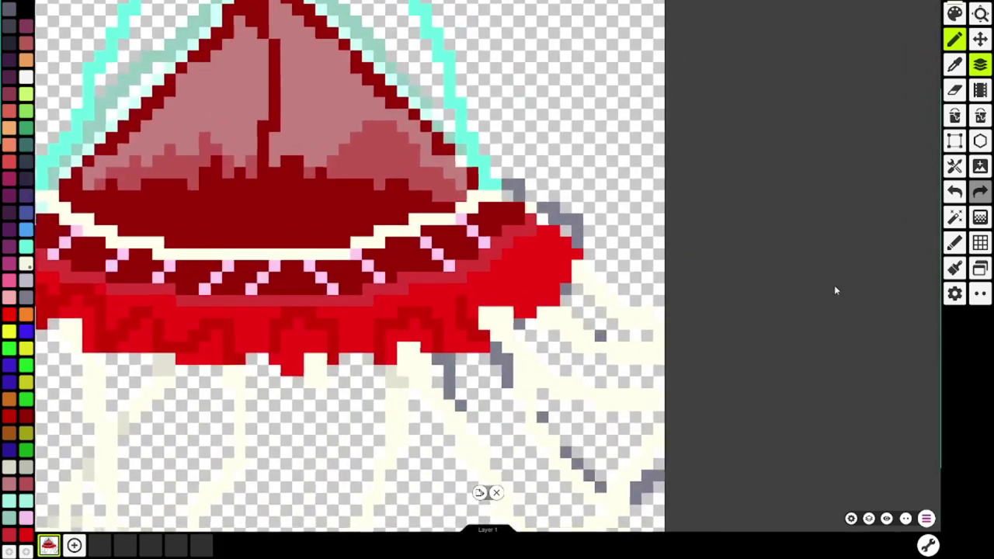
left_click(957, 90)
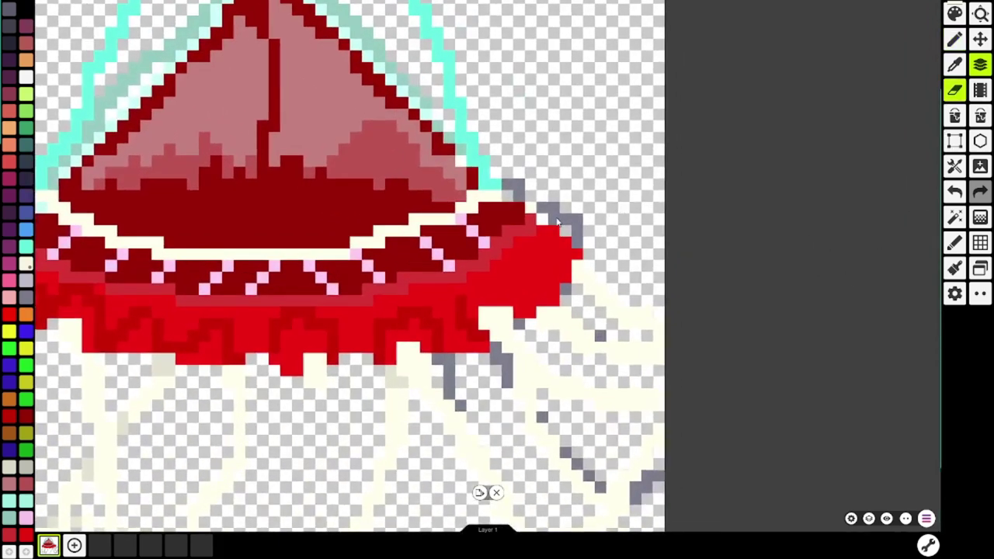
mouse_move(556, 223)
left_mouse_down()
mouse_move(584, 230)
mouse_move(581, 241)
mouse_move(561, 204)
mouse_move(511, 188)
left_mouse_up()
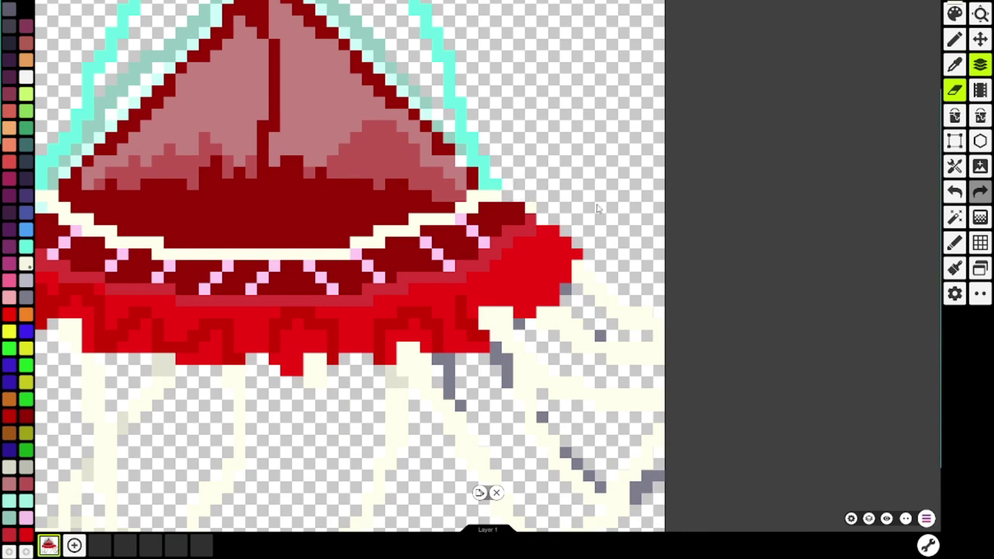
- Erase the leftover grey sketch pixels under the ruffle's right end and around the right-hand tentacles down to the large curve
scroll(788, 335, "down", 5)
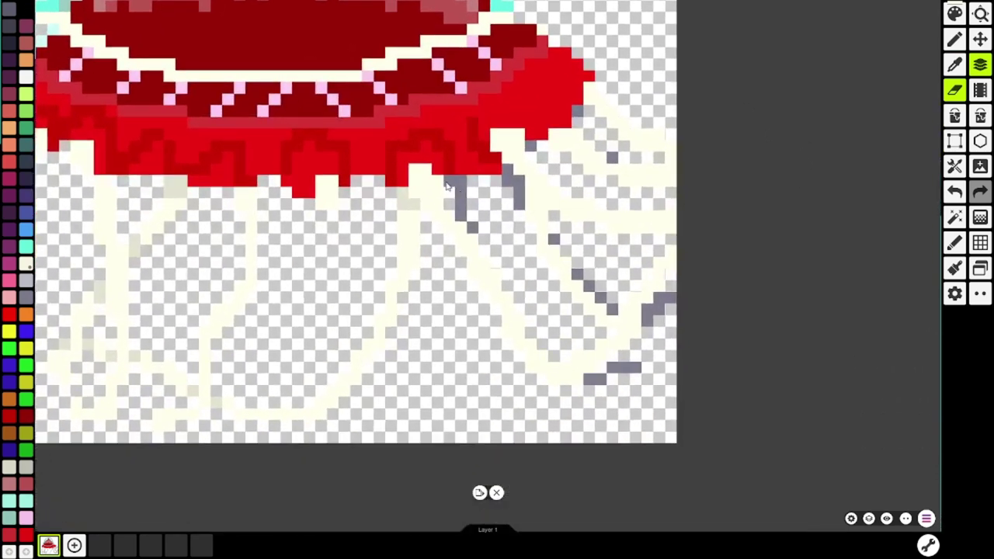
mouse_move(460, 199)
left_mouse_down()
mouse_move(477, 231)
mouse_move(516, 204)
mouse_move(510, 188)
mouse_move(530, 149)
mouse_move(582, 118)
mouse_move(613, 160)
left_mouse_up()
left_click(553, 241)
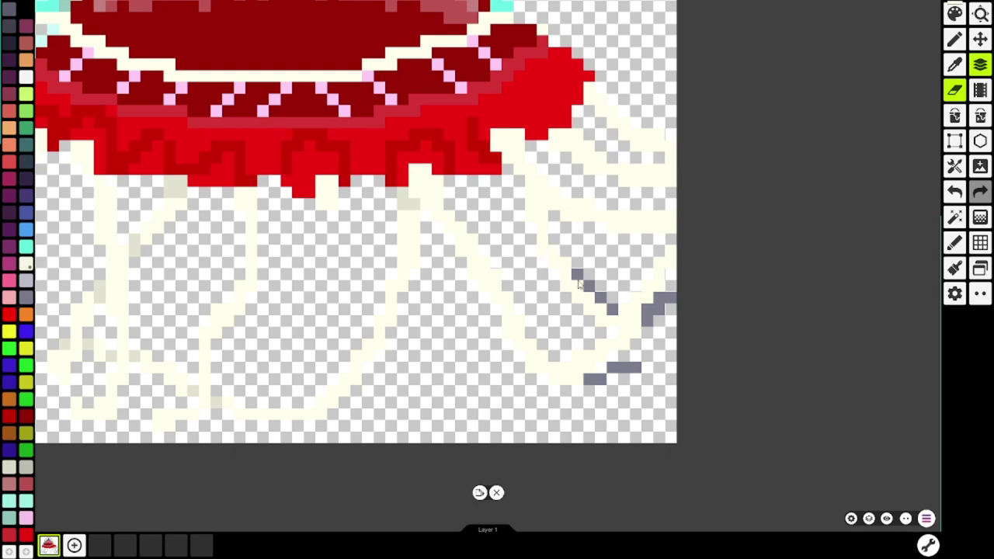
mouse_move(578, 285)
left_mouse_down()
mouse_move(615, 309)
mouse_move(664, 323)
mouse_move(669, 304)
left_mouse_up()
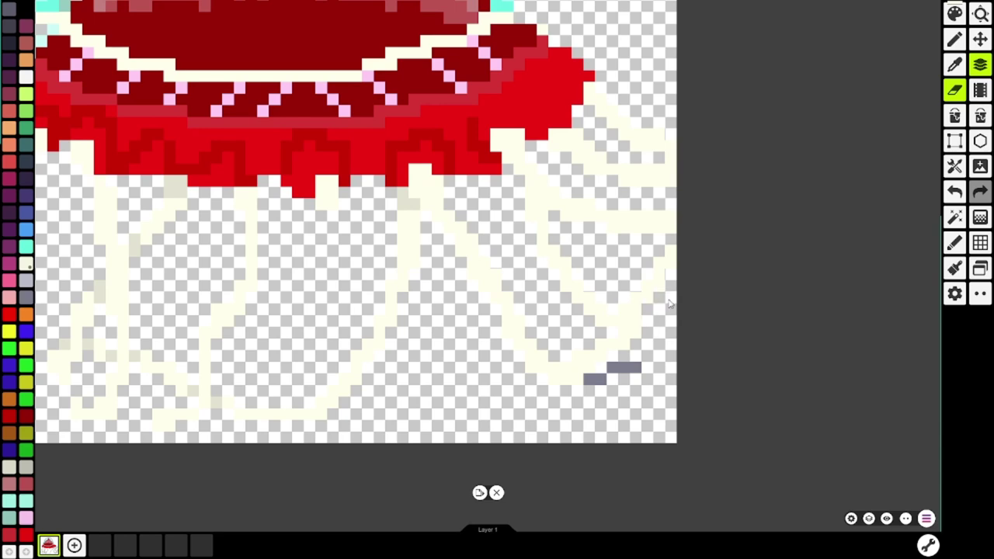
left_click_drag(639, 366, 597, 382)
scroll(718, 294, "down", 5)
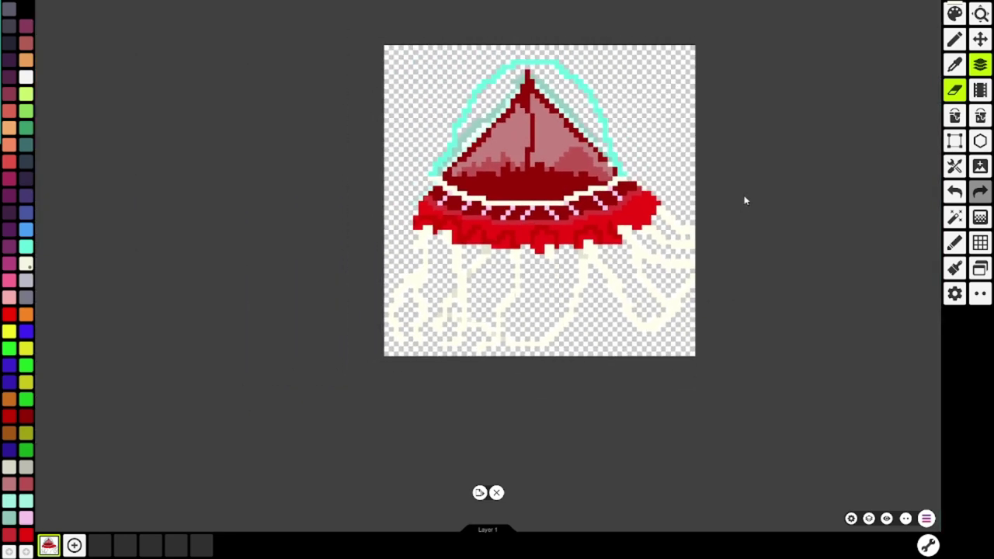
scroll(673, 278, "up", 3)
scroll(668, 275, "up", 5)
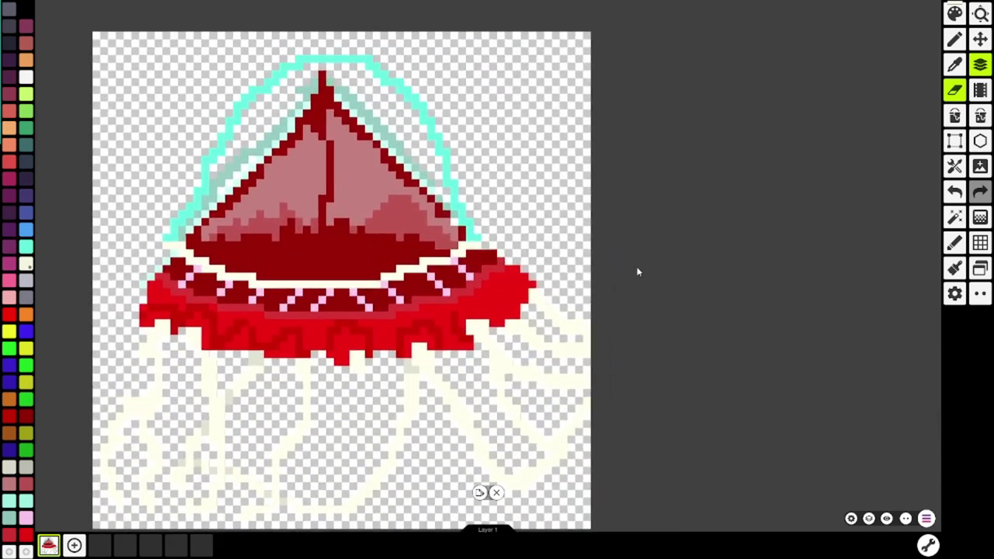
left_click_drag(636, 272, 771, 255)
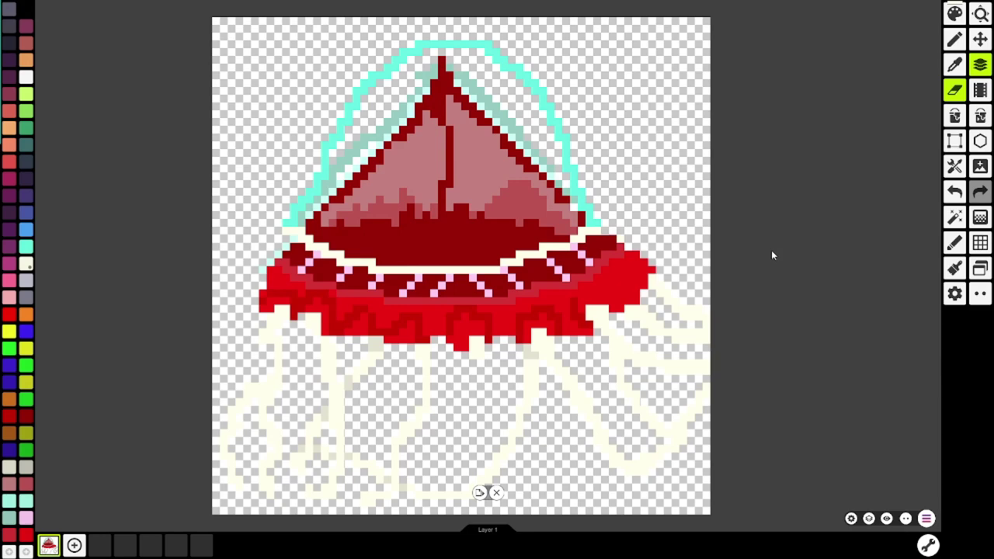
scroll(772, 250, "up", 3)
scroll(771, 250, "down", 4)
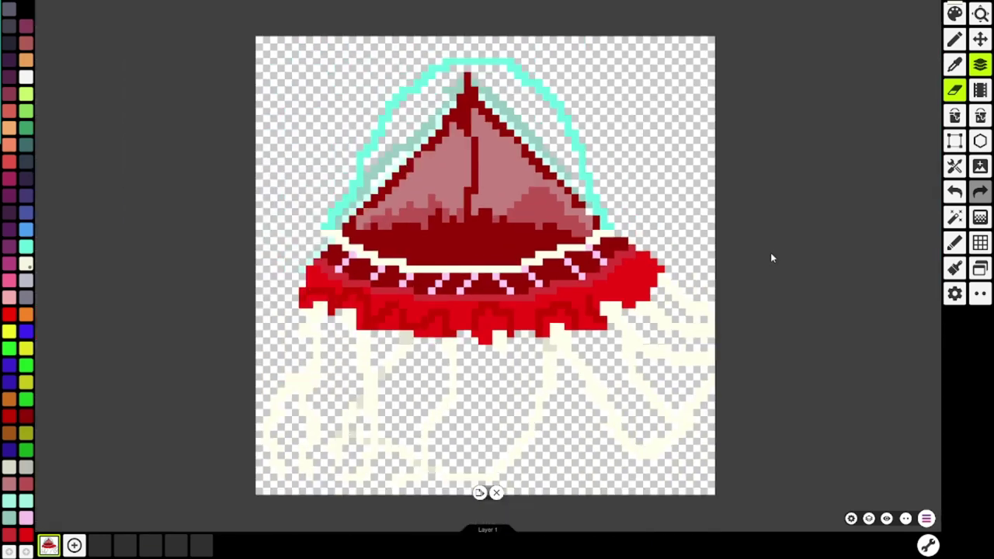